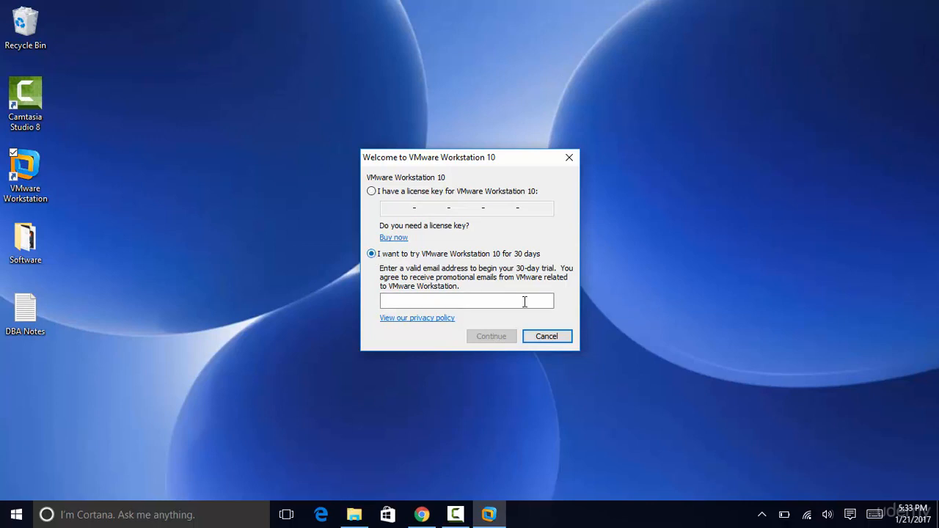
- Activate the 30-day trial with the user's e-mail address and maximize the Workstation window
left_click(521, 302)
type("amar")
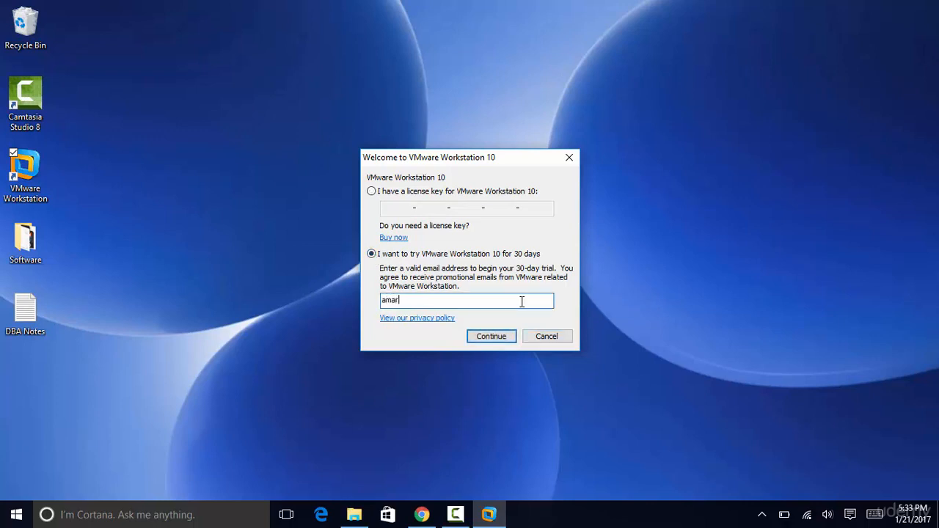
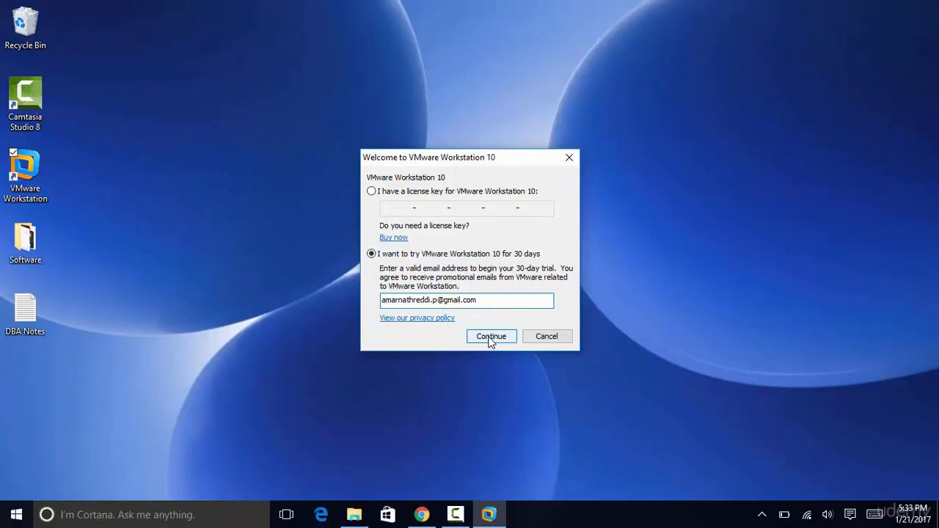
left_click(489, 339)
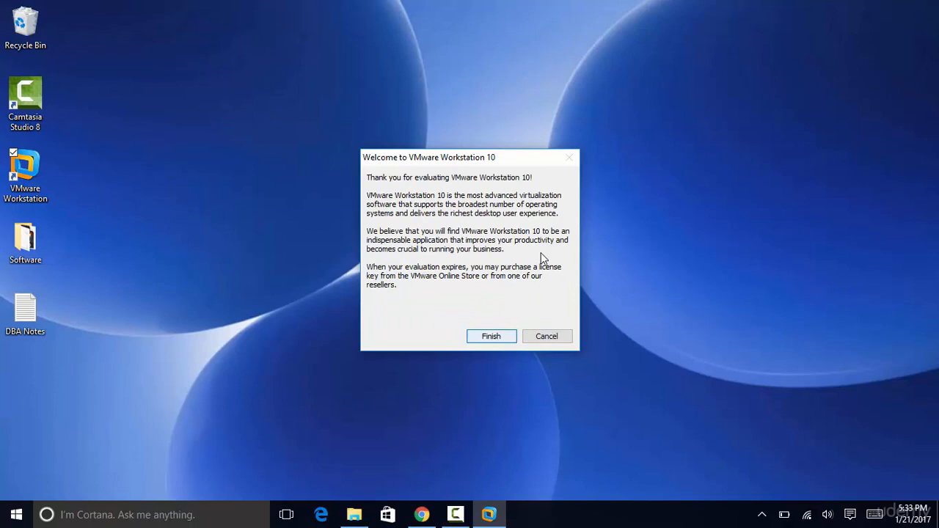
left_click(491, 338)
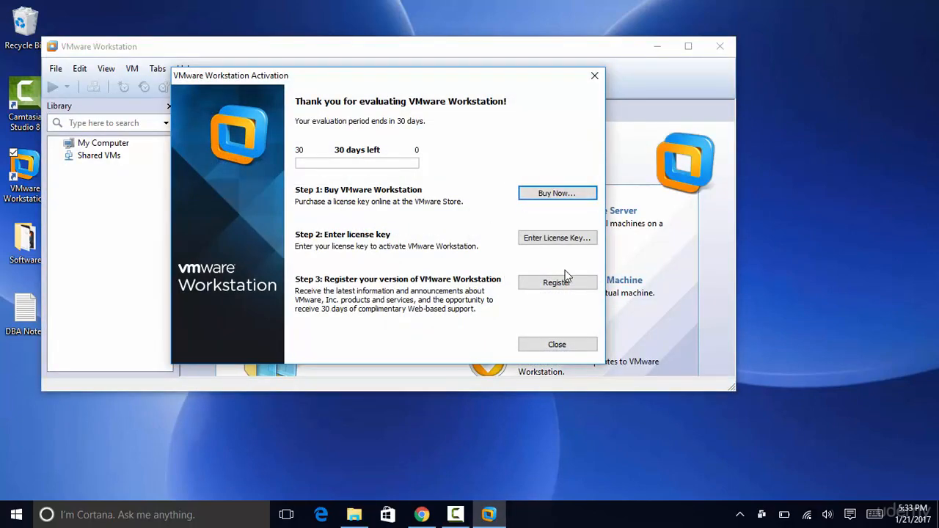
left_click(567, 348)
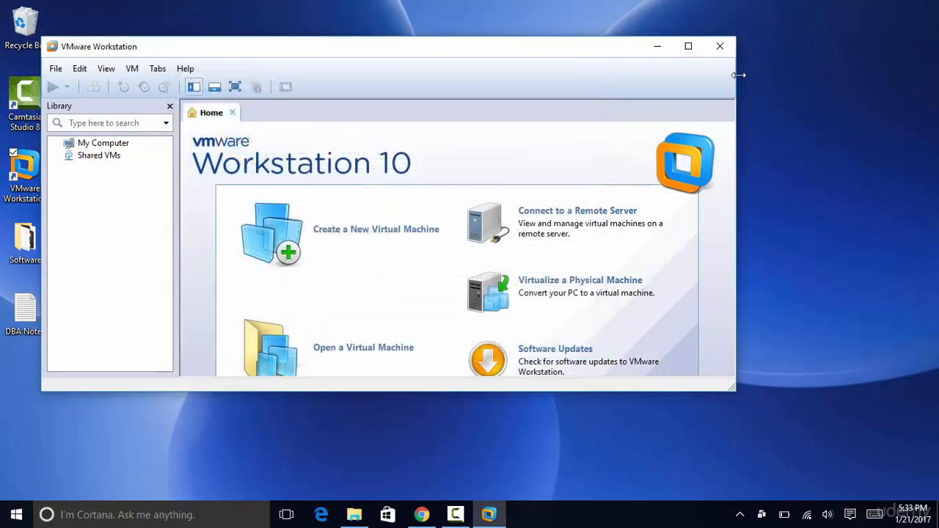
left_click(688, 47)
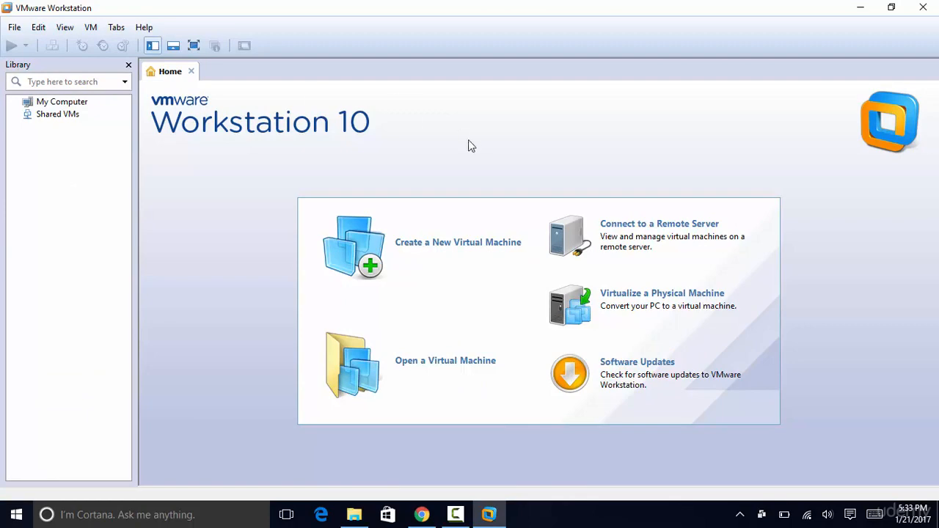
- Start a typical new virtual machine using the OracleLinux ISO from Desktop\Software
left_click(456, 249)
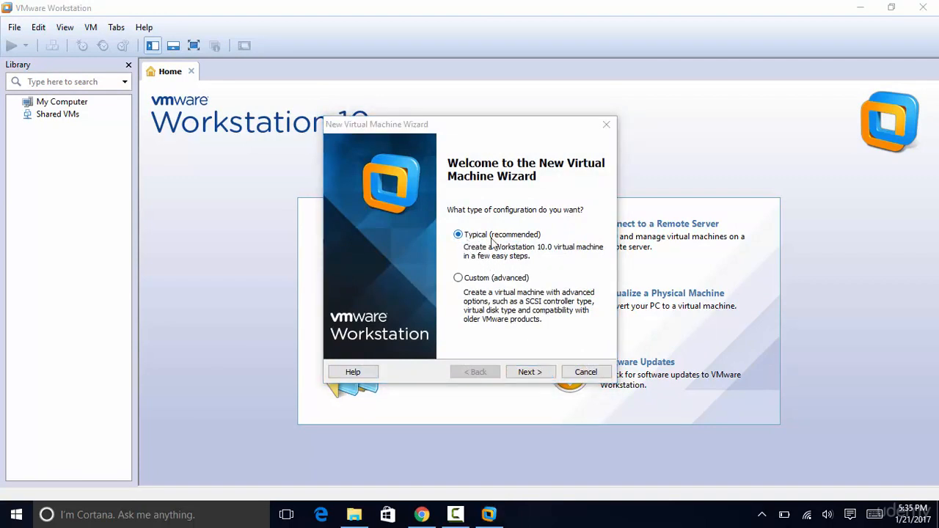
left_click(536, 374)
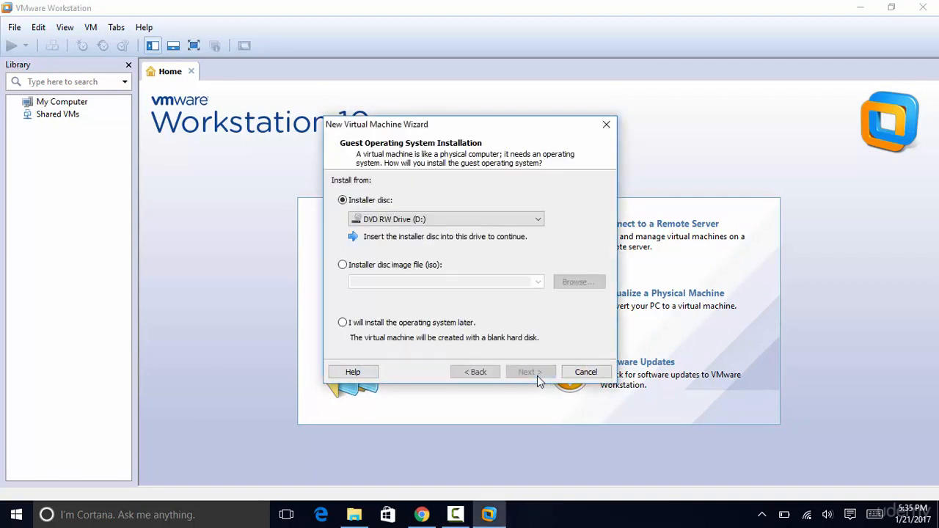
left_click(342, 266)
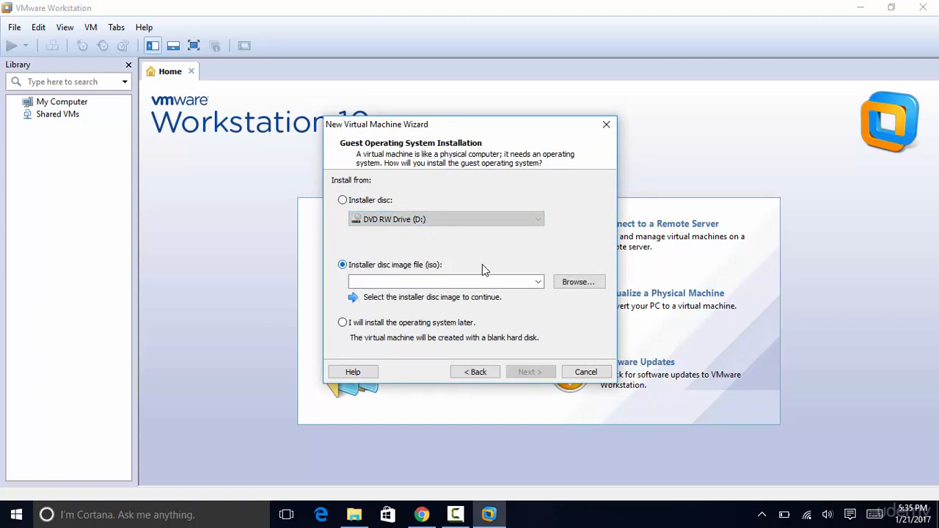
left_click(575, 285)
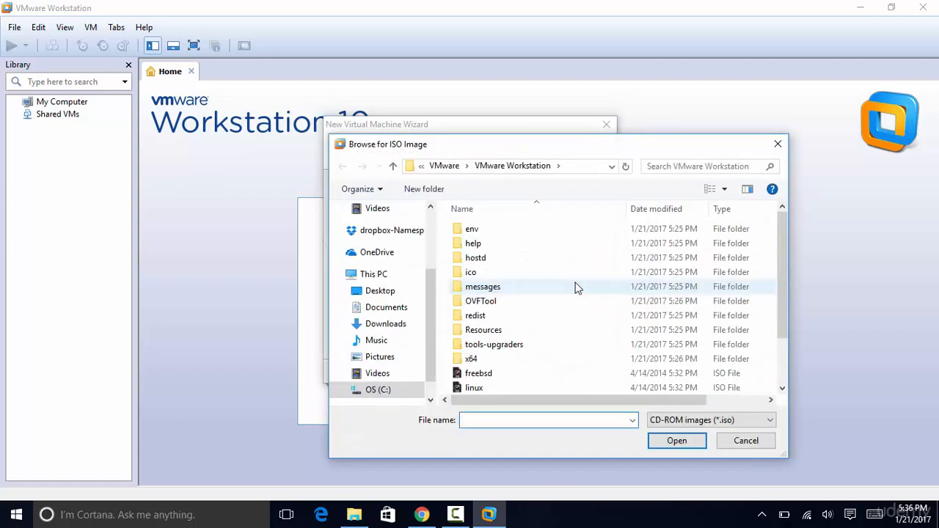
left_click(382, 296)
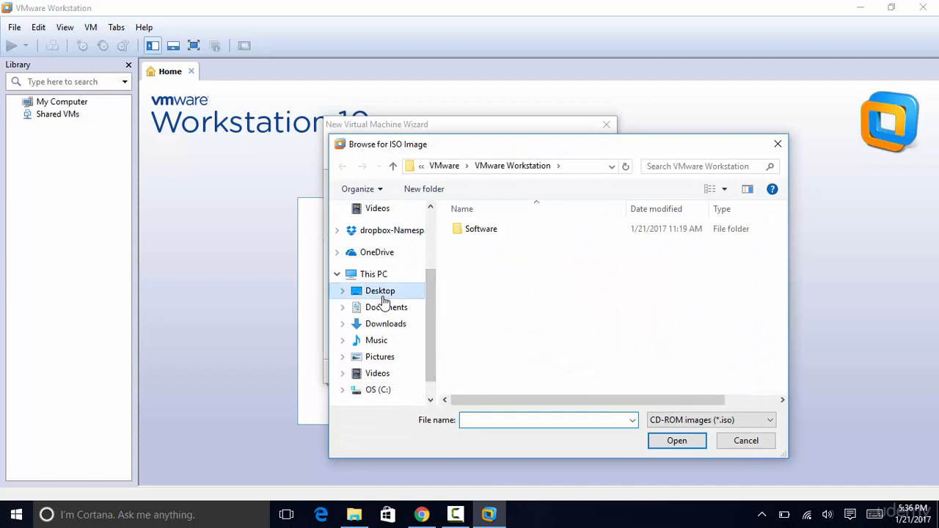
double_click(476, 231)
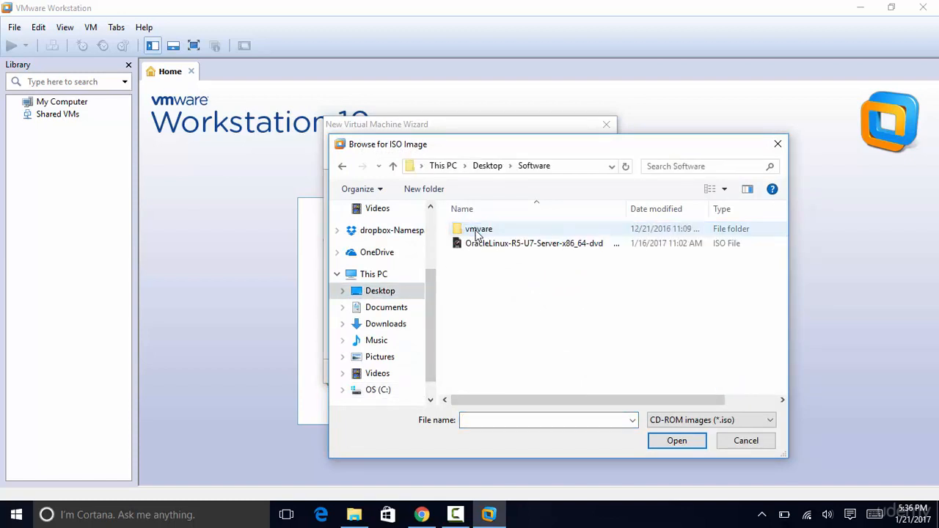
left_click(552, 244)
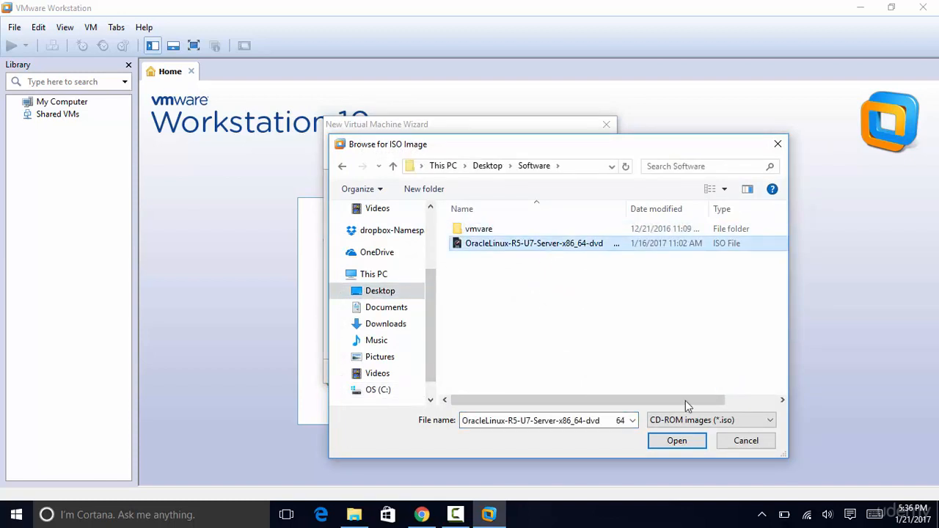
left_click(676, 440)
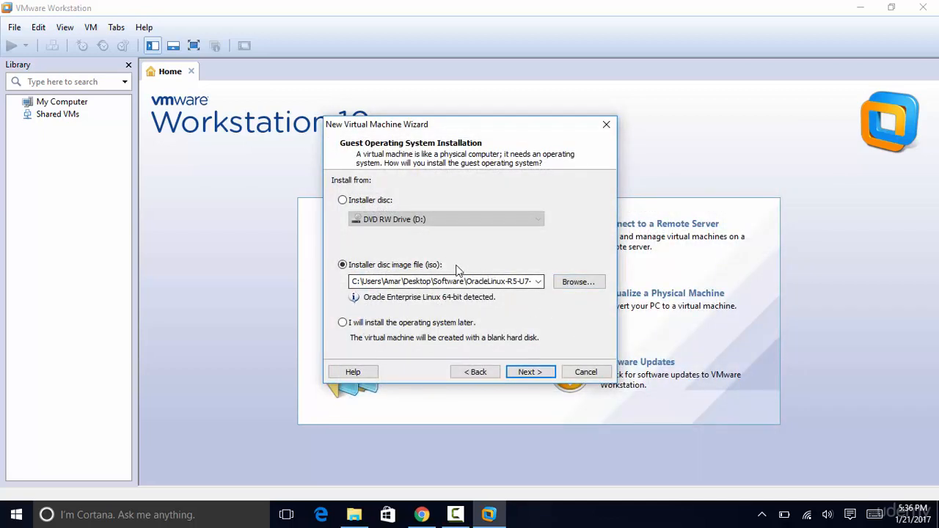
- Choose to install the OS later with Linux, Red Hat Enterprise Linux 5 64-bit as guest
left_click(343, 326)
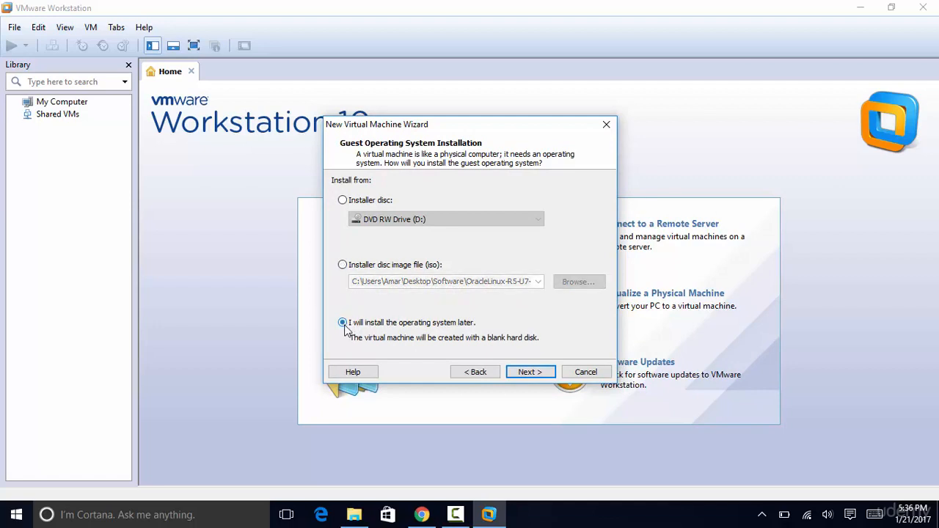
left_click(531, 373)
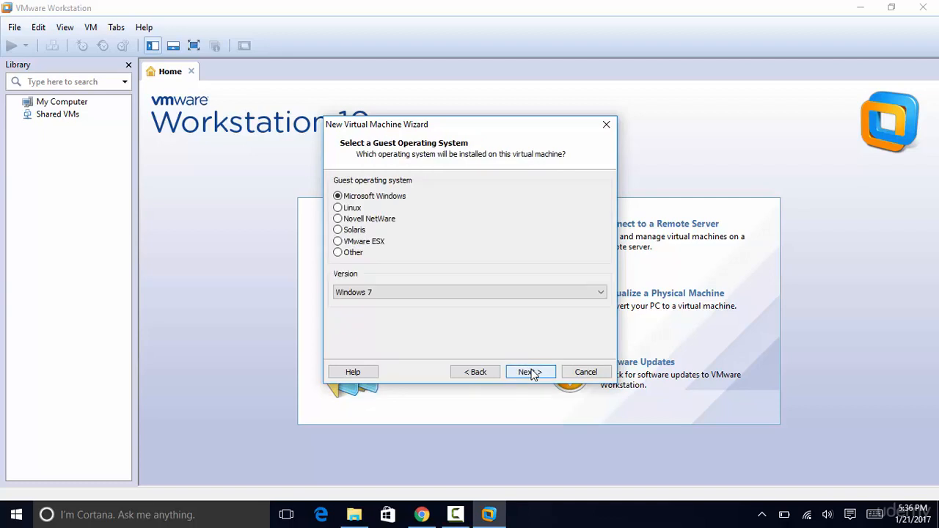
left_click(338, 208)
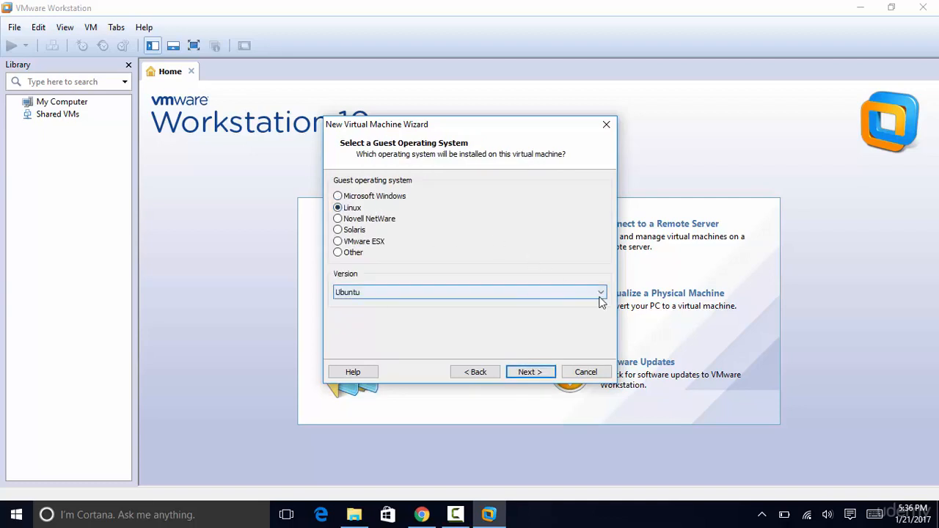
left_click(601, 293)
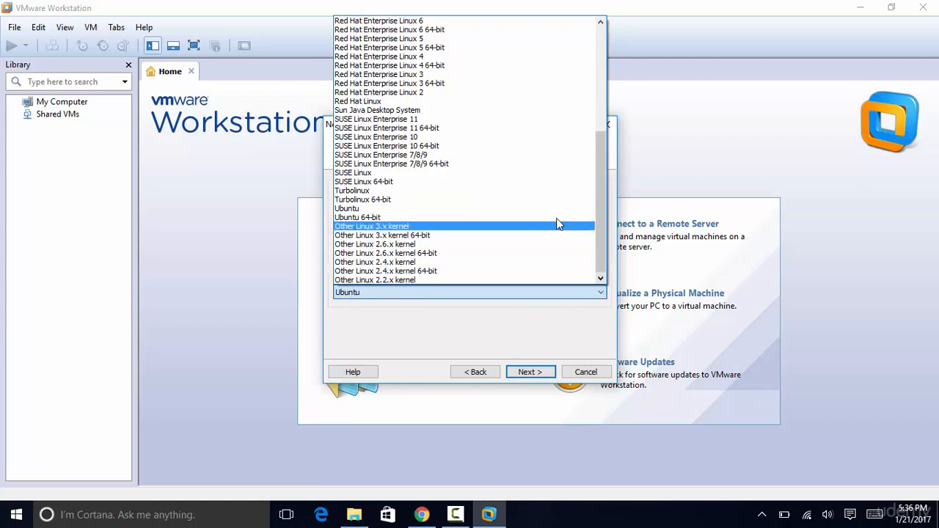
left_click(441, 47)
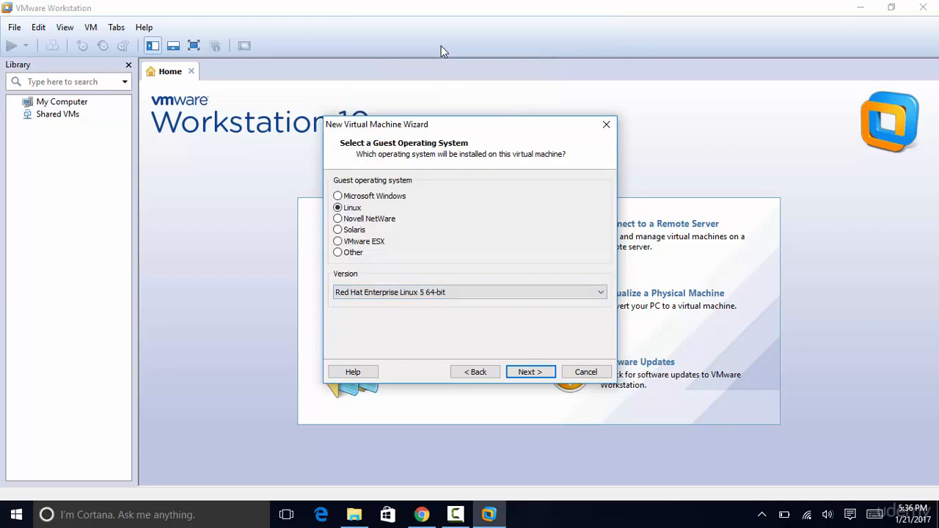
- Name the VM OracleDatabase and set its location to C:\Virtual Machines\OracleDatabase
left_click(542, 372)
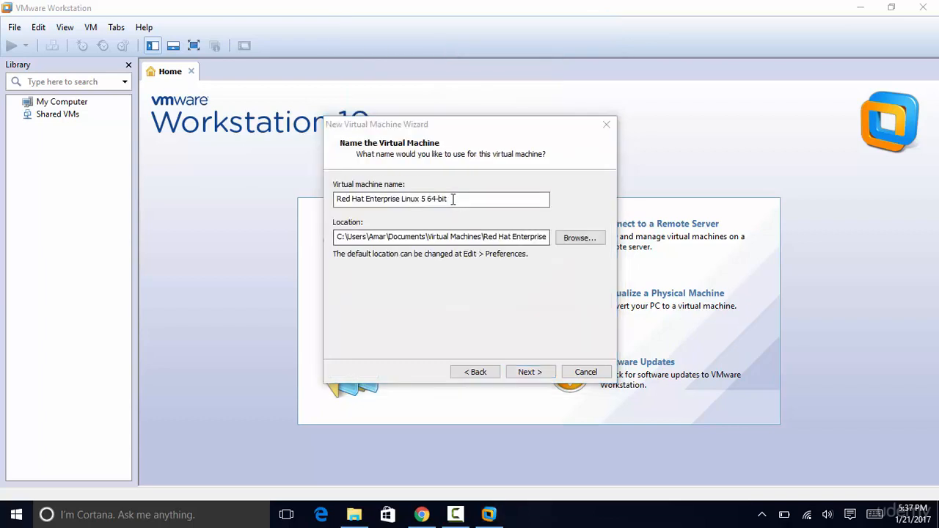
left_click_drag(464, 199, 332, 199)
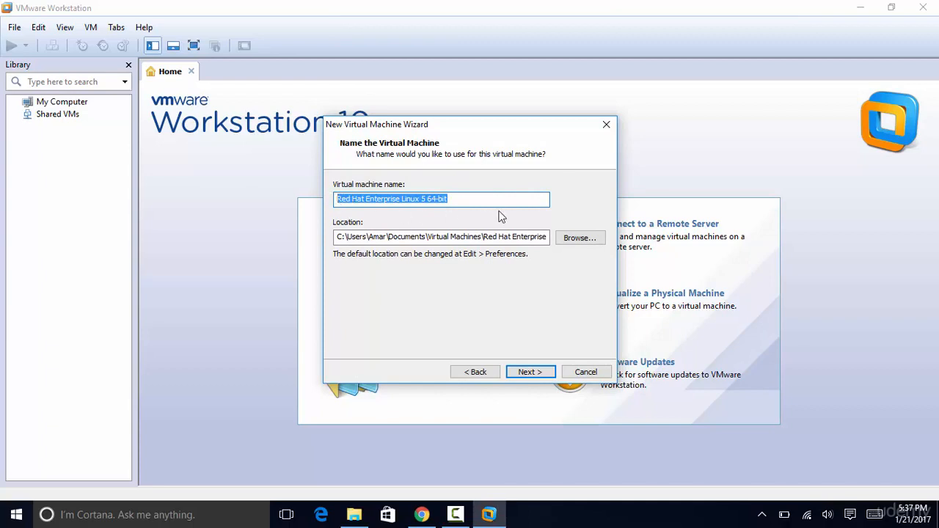
type("Oracle")
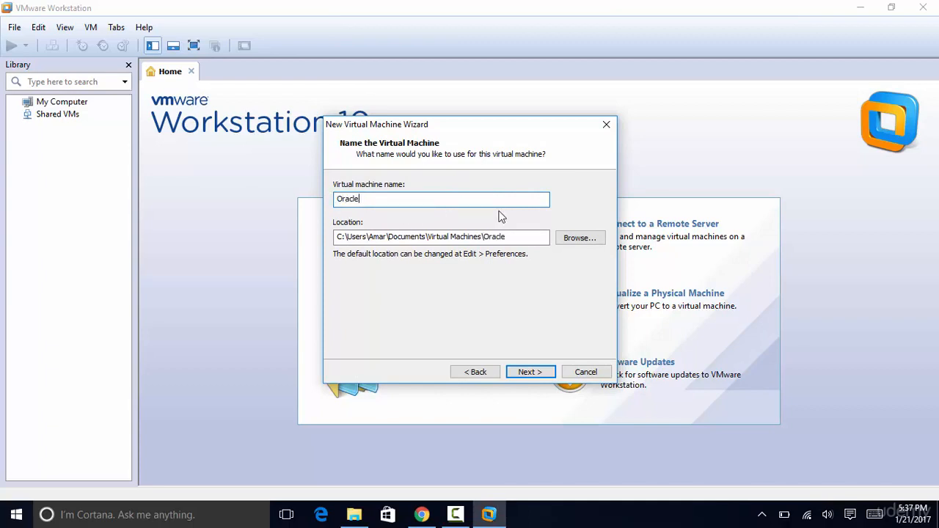
type("Database")
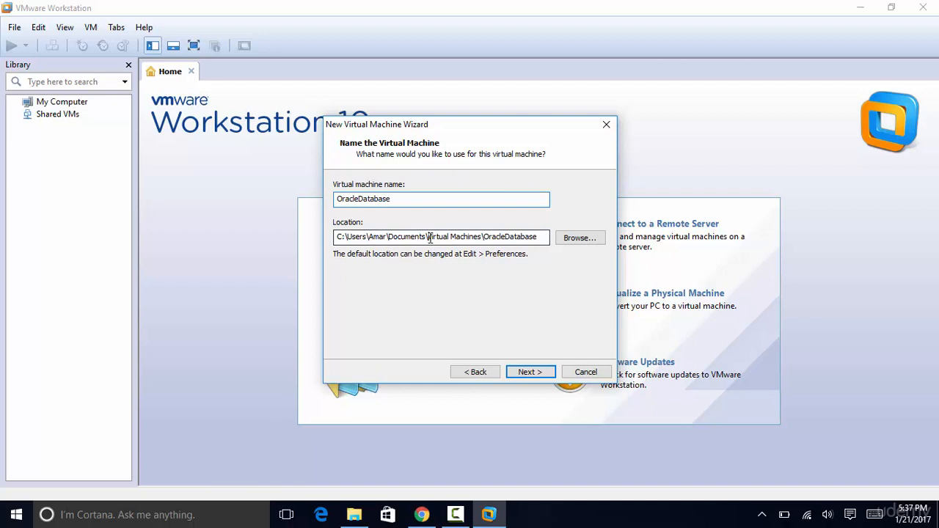
left_click_drag(430, 237, 347, 237)
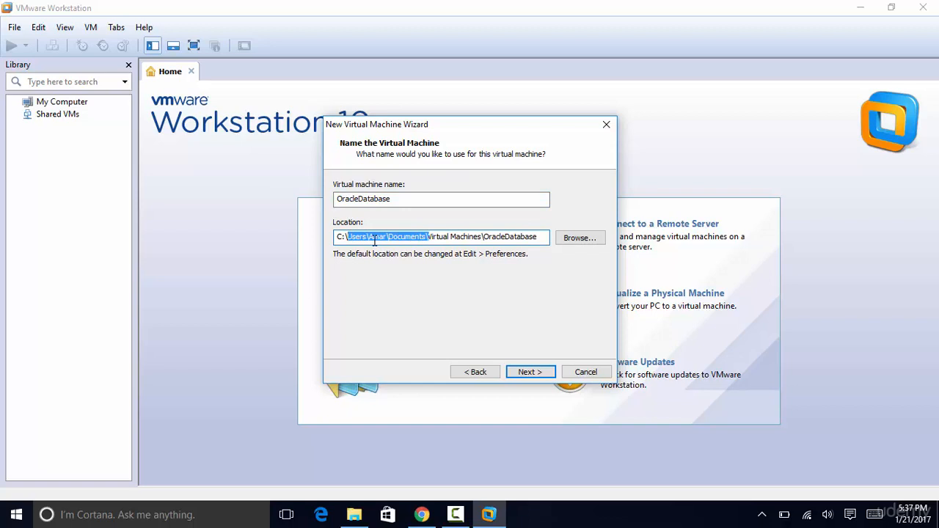
key("Delete")
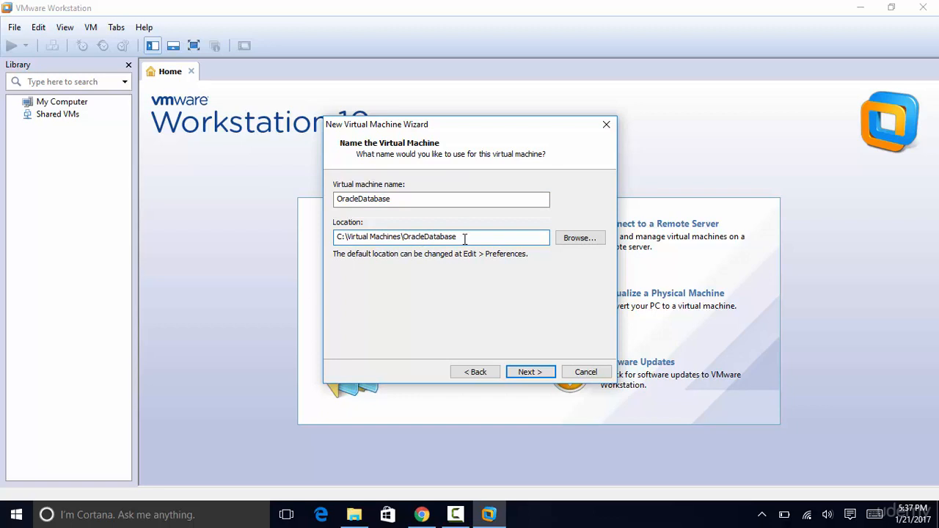
- Give the virtual disk 80 GB stored as a single file
left_click(530, 372)
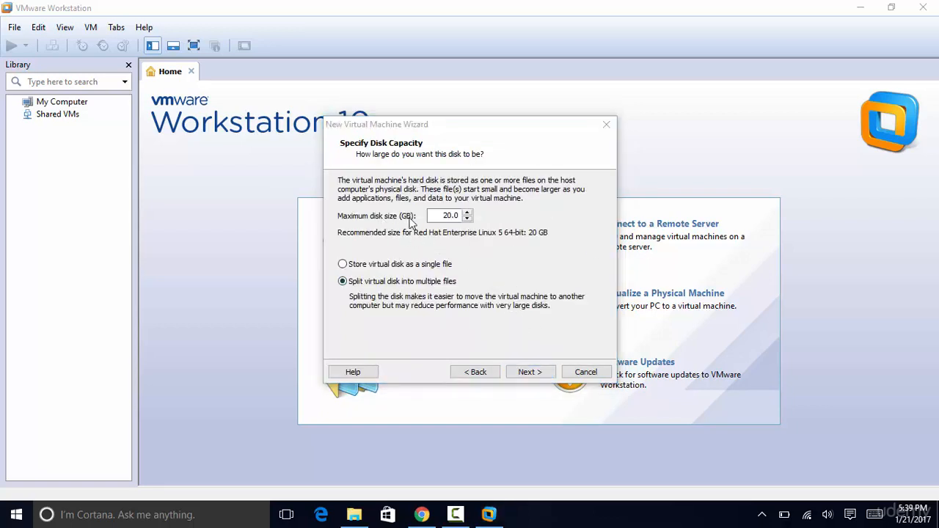
left_click(444, 214)
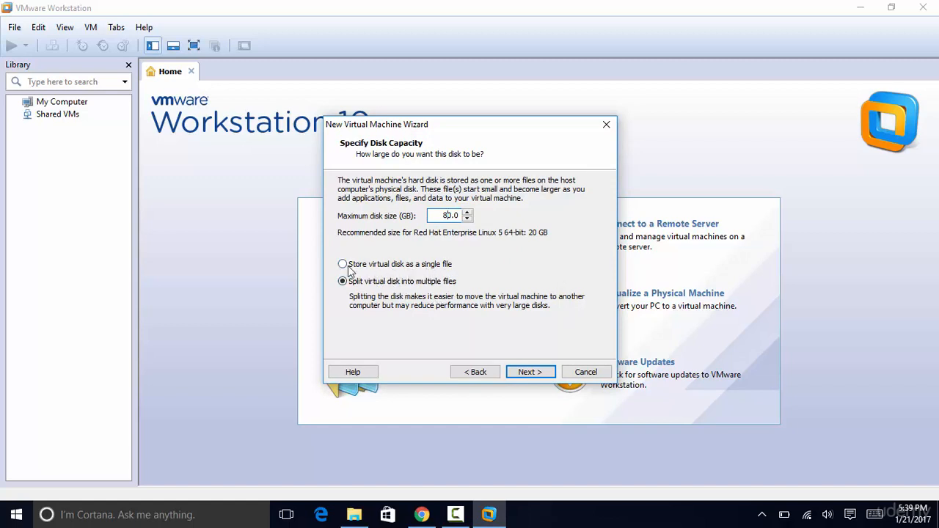
left_click(531, 373)
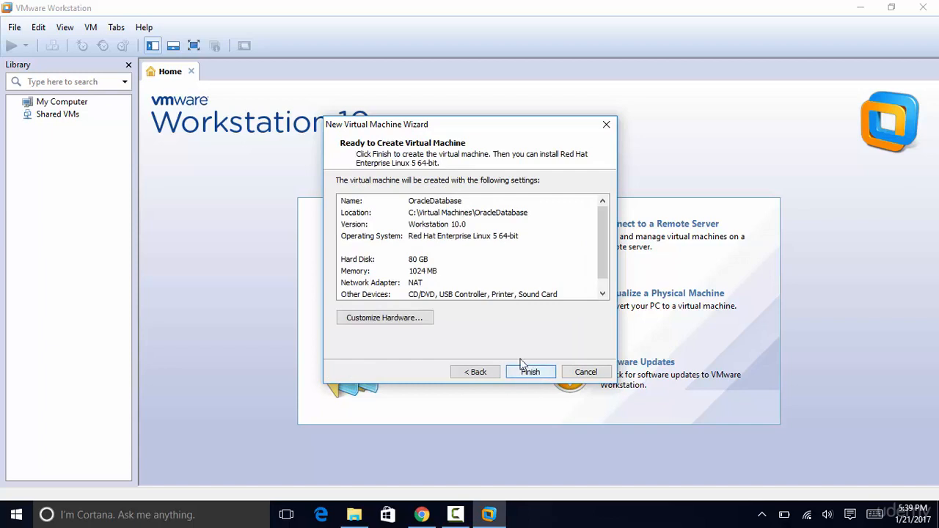
- Point the CD/DVD drive at the Oracle Linux ISO image and finish creating the VM
left_click(413, 325)
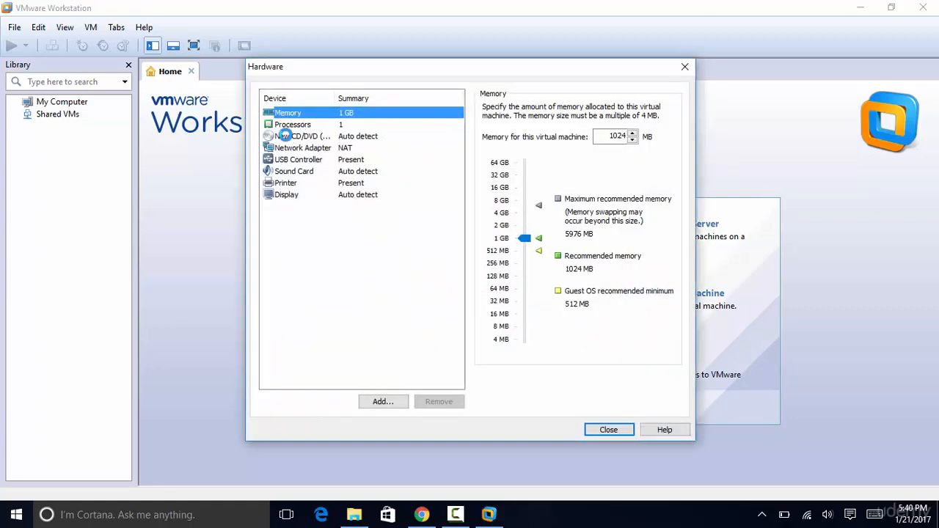
left_click(283, 136)
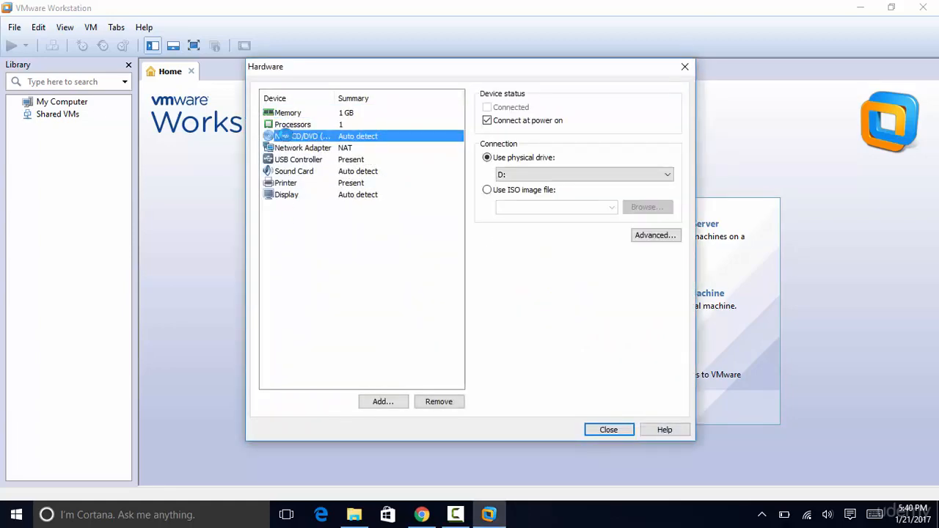
left_click(487, 190)
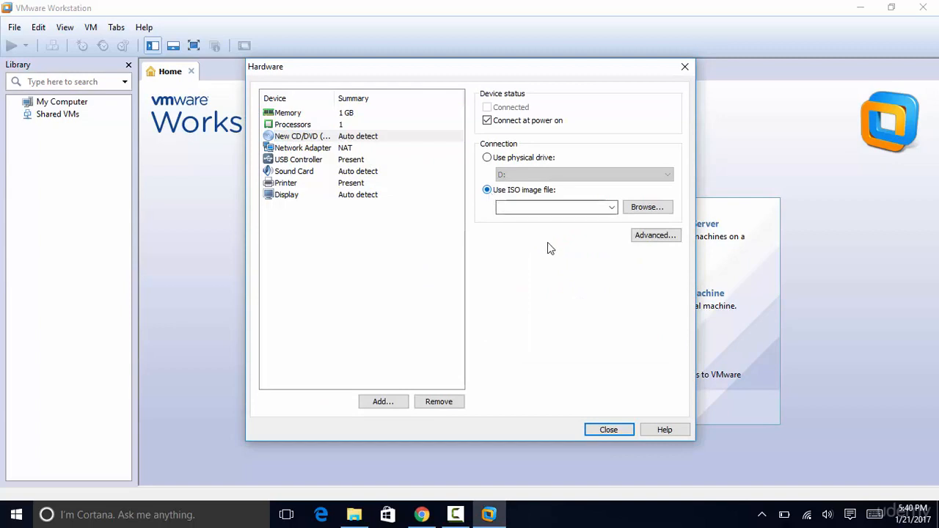
left_click(637, 210)
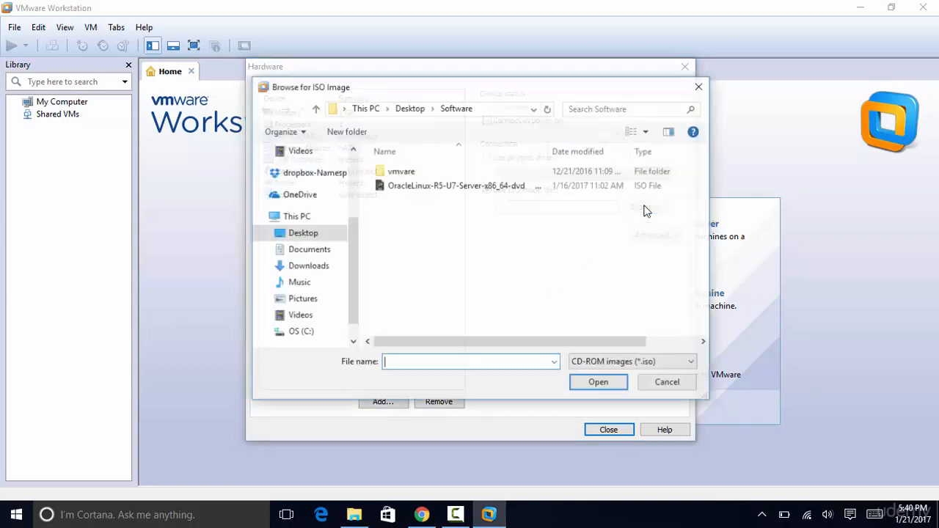
left_click(470, 186)
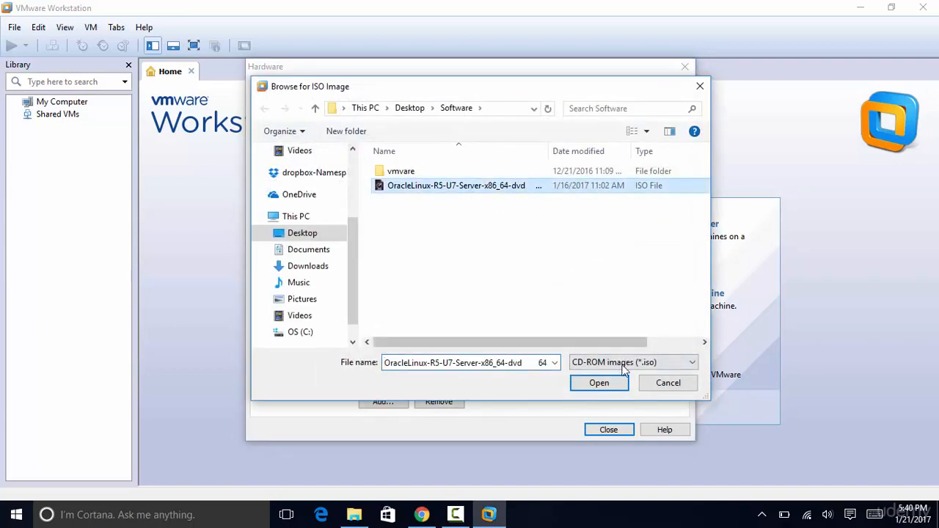
left_click(599, 383)
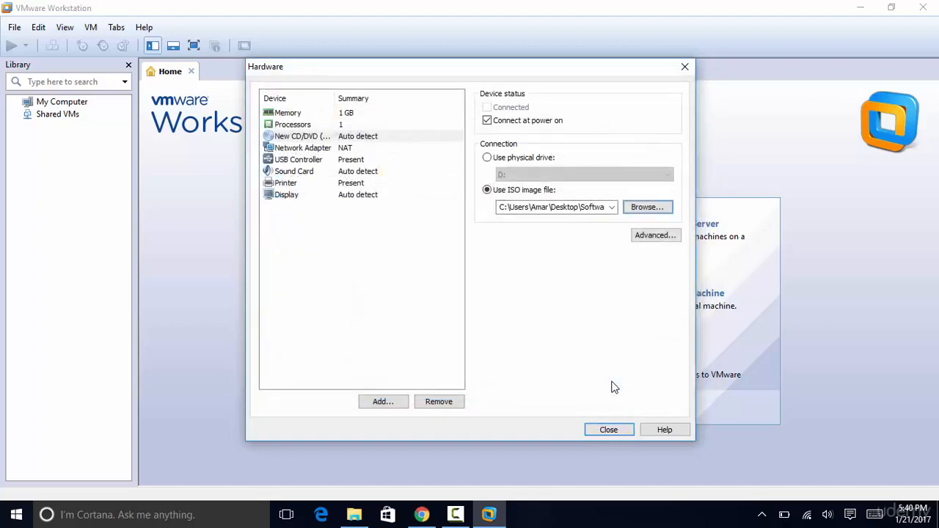
left_click(609, 430)
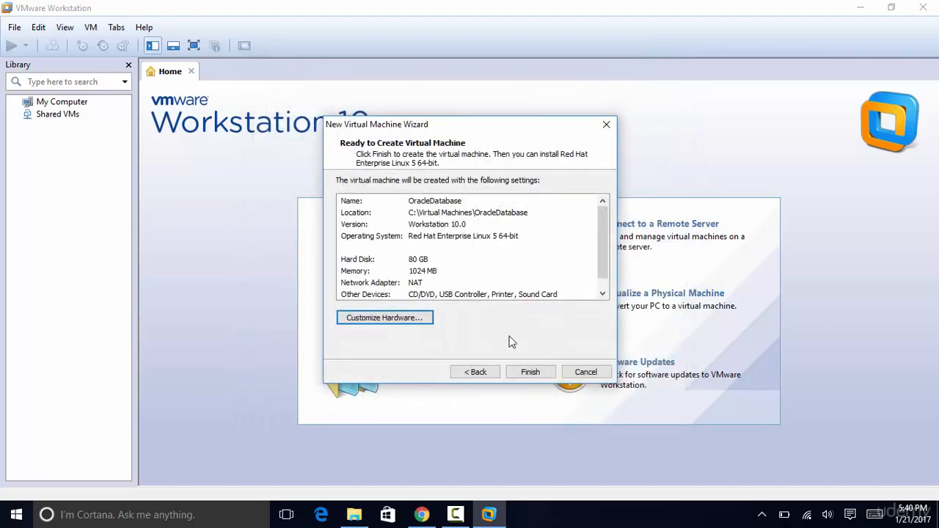
left_click(540, 374)
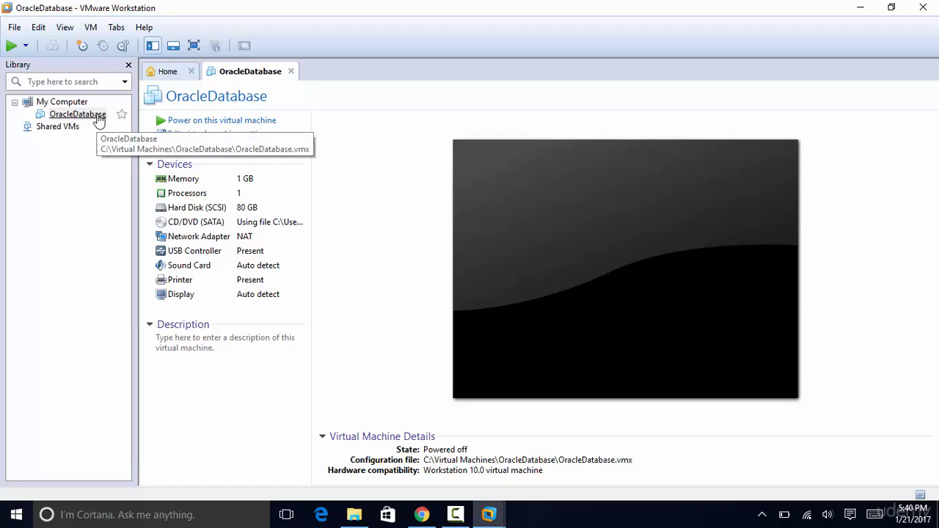
- Power on OracleDatabase and dismiss the keyboard hook and Removable Devices notices
left_click(232, 125)
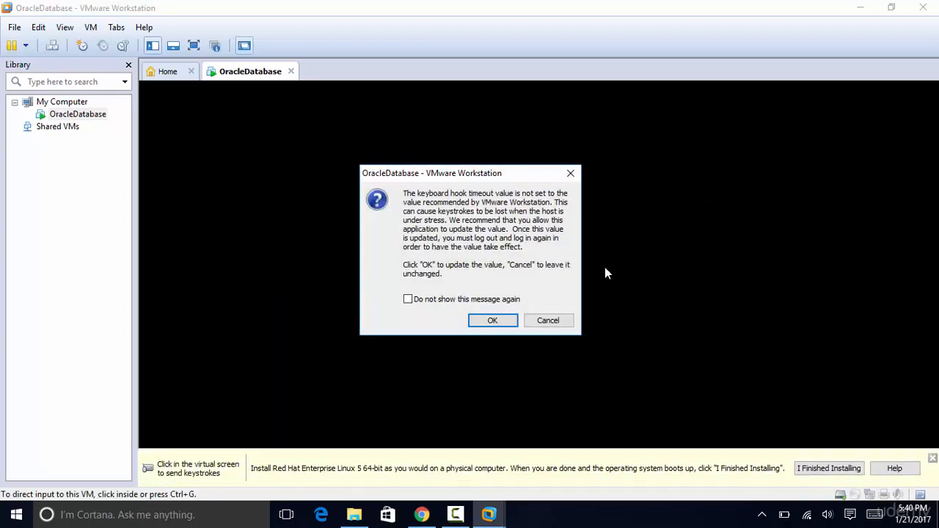
left_click(407, 298)
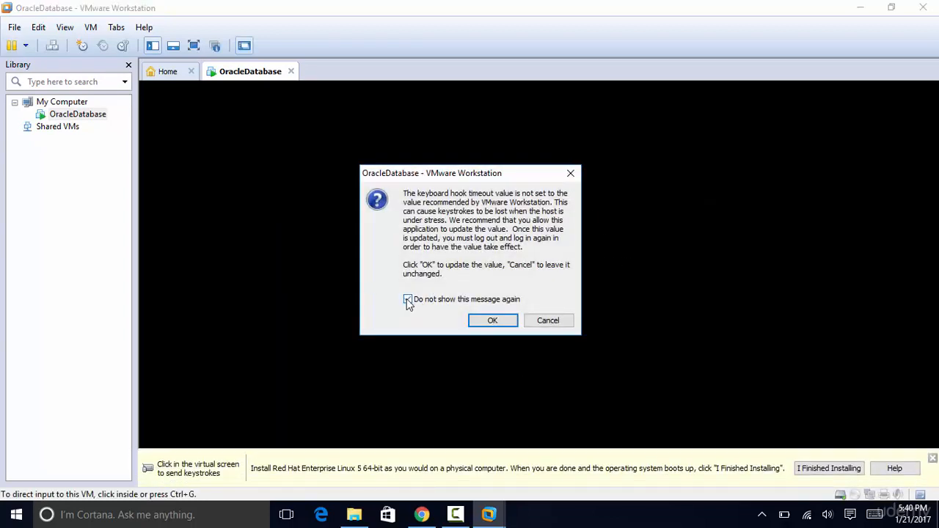
left_click(492, 321)
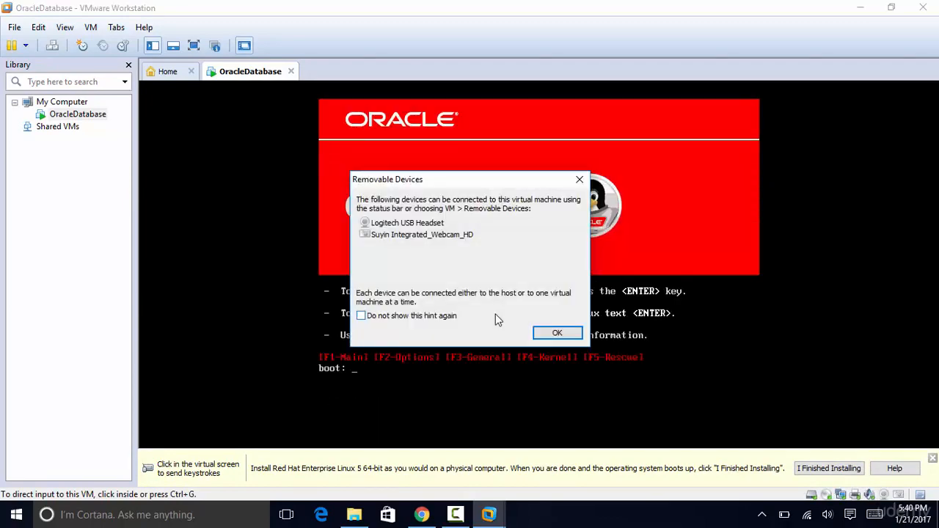
left_click(557, 333)
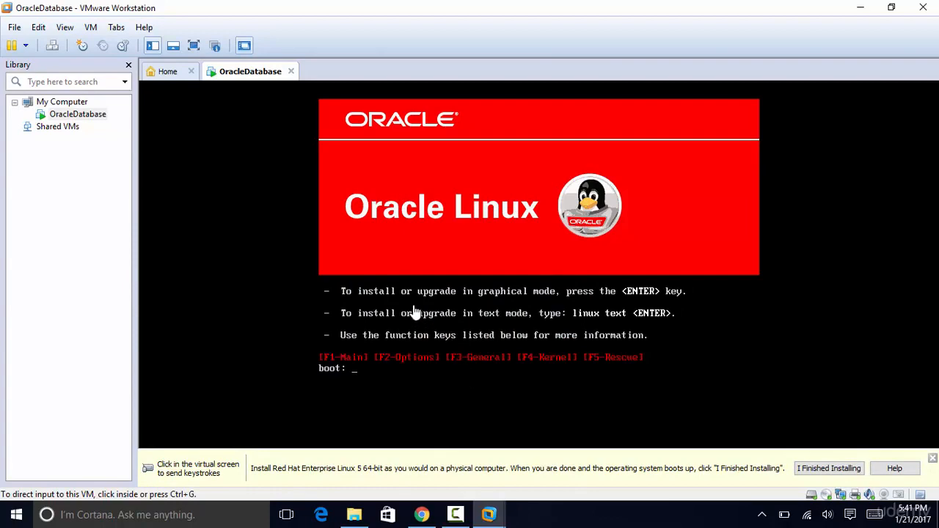
- Boot the installer in graphical mode and skip the CD media test
key("Return")
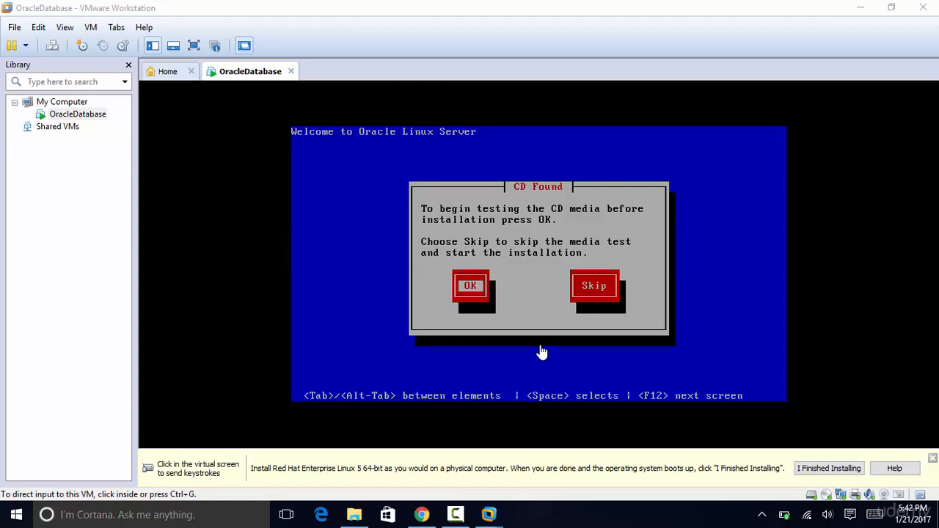
left_click(540, 352)
key("Tab")
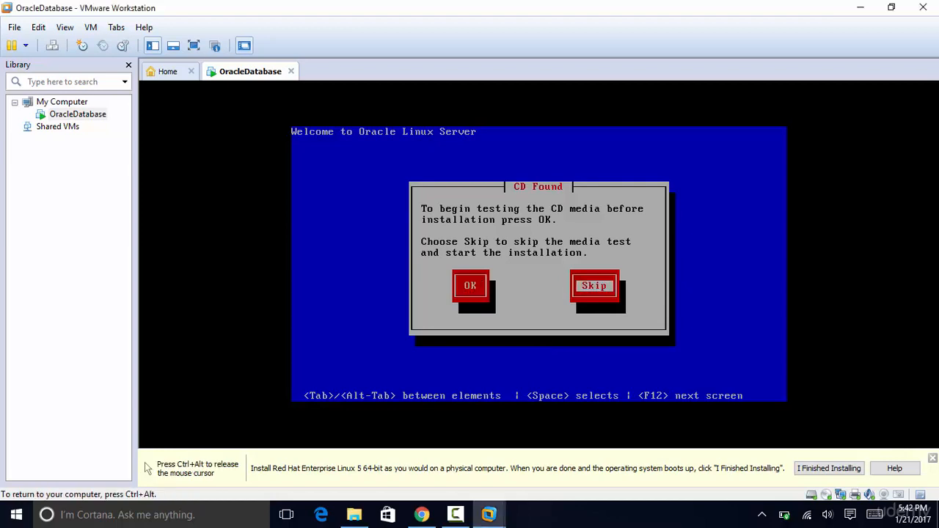
key("Return")
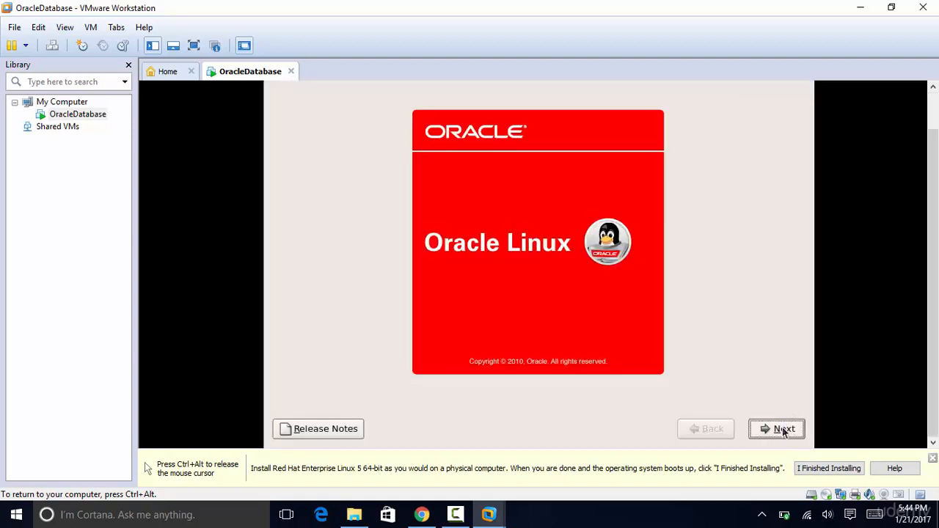
- Move past the welcome page keeping English language and U.S. English keyboard
left_click(782, 429)
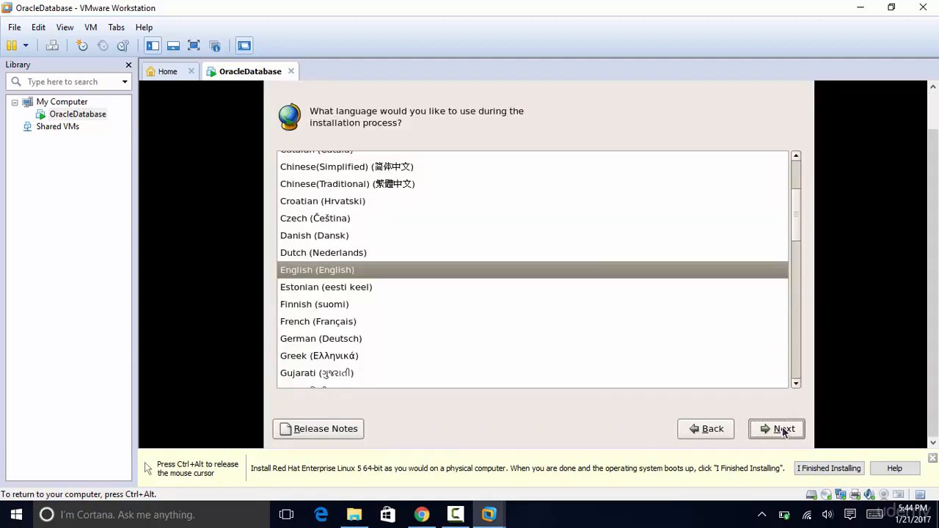
left_click(782, 429)
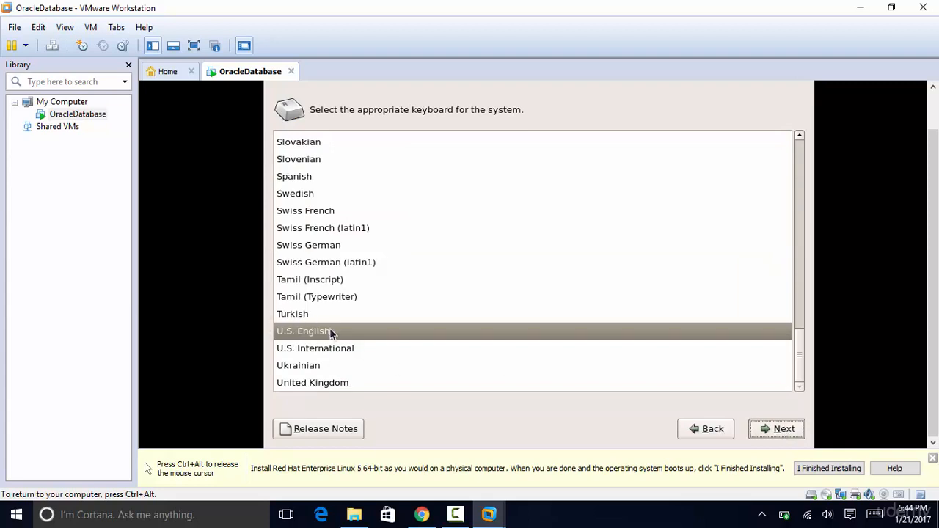
left_click(789, 435)
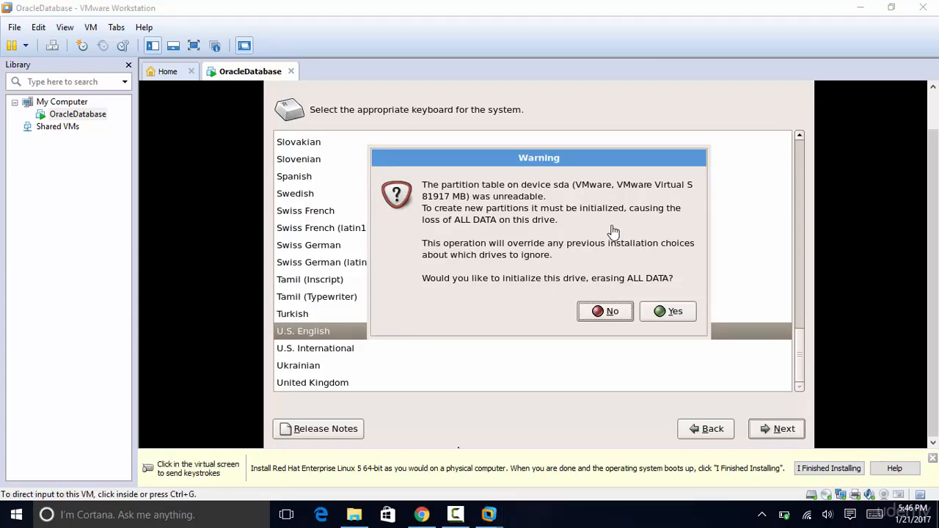
- Confirm initializing the drive and choose Create custom layout for partitioning
left_click(670, 311)
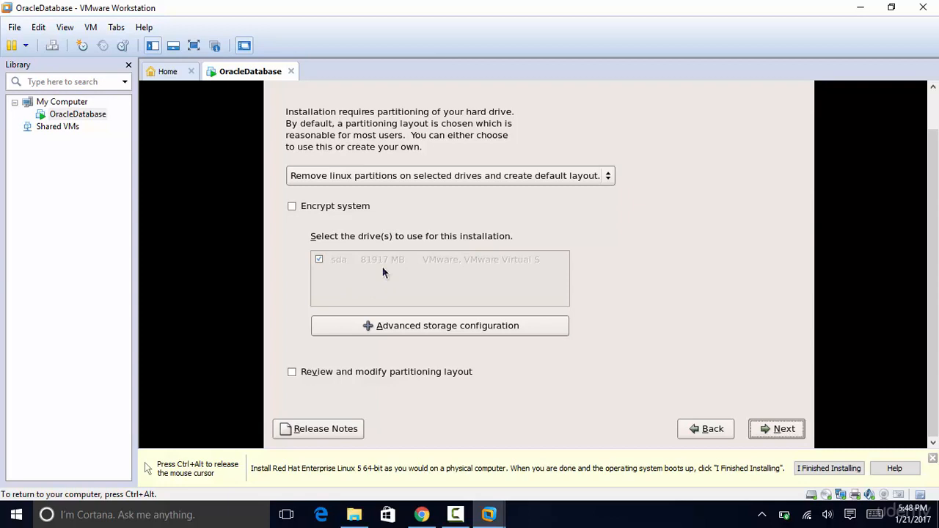
left_click(450, 177)
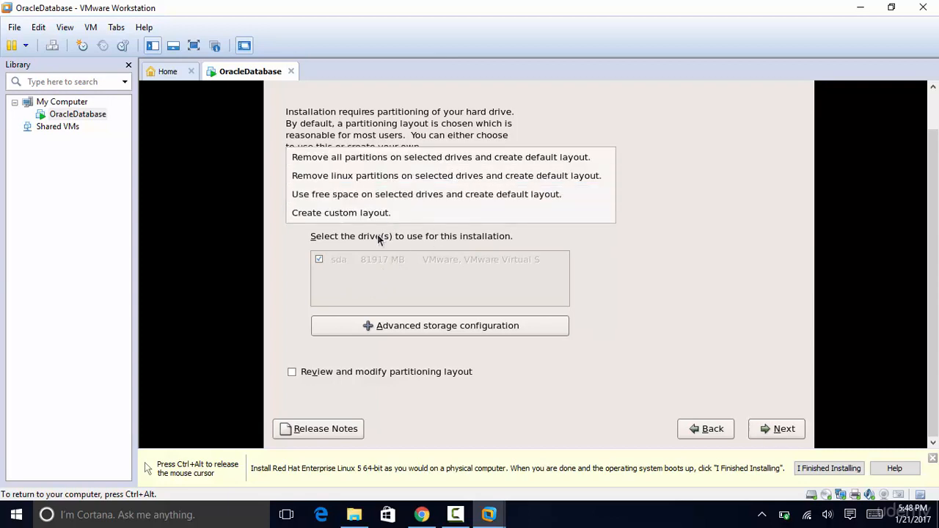
left_click(385, 214)
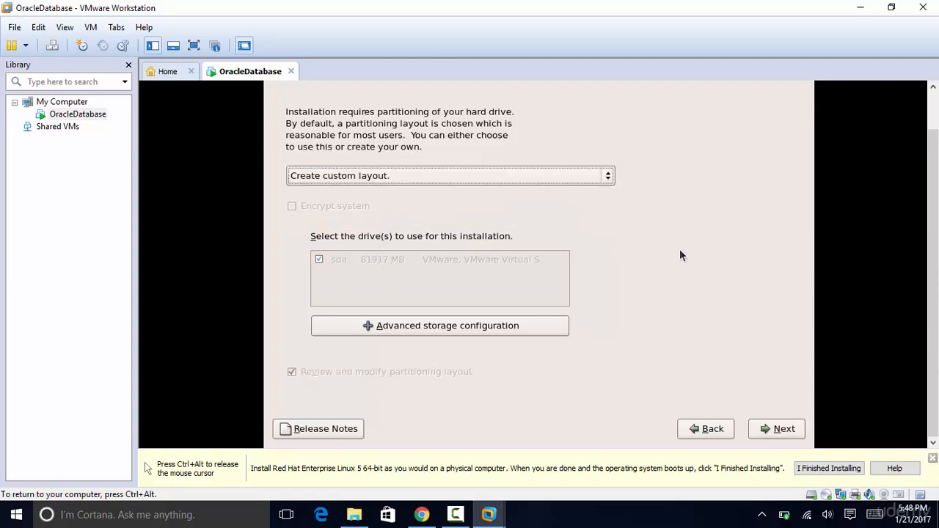
left_click(777, 429)
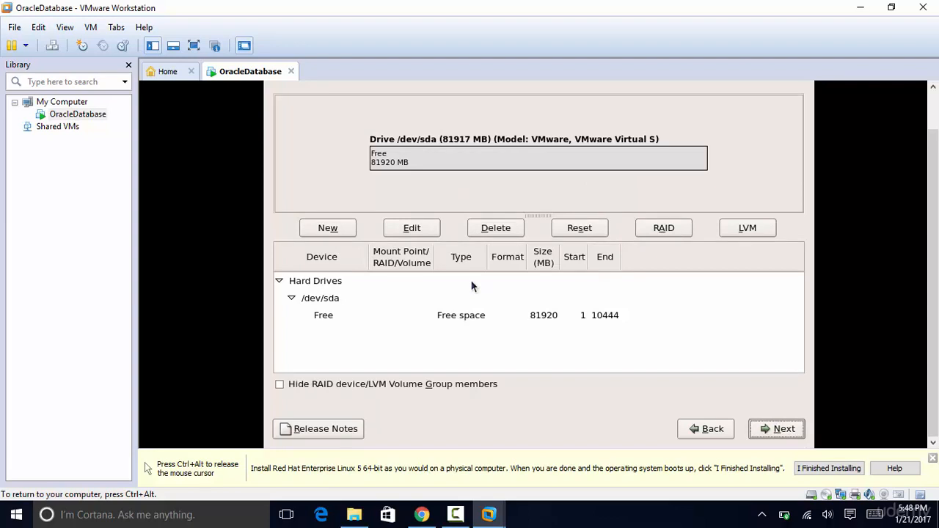
- Add a 3000 MB primary root (/) partition
left_click(328, 228)
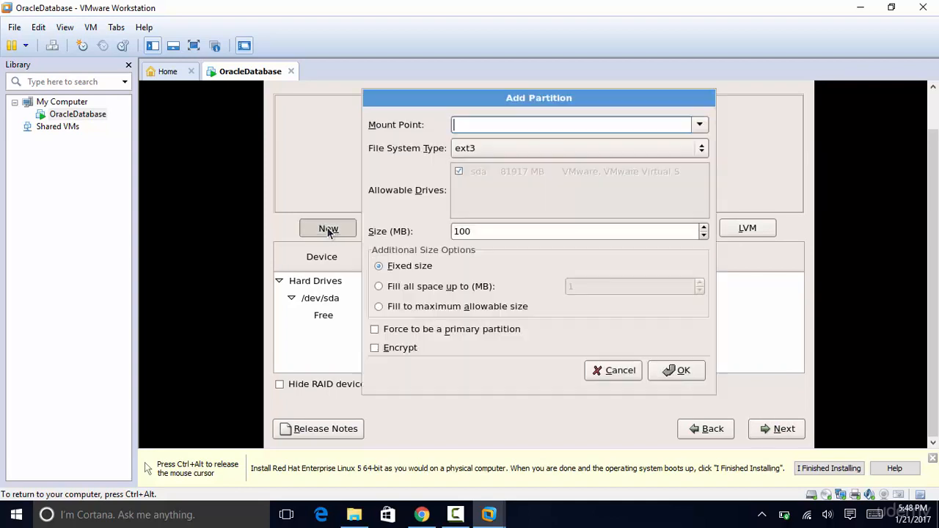
left_click(699, 126)
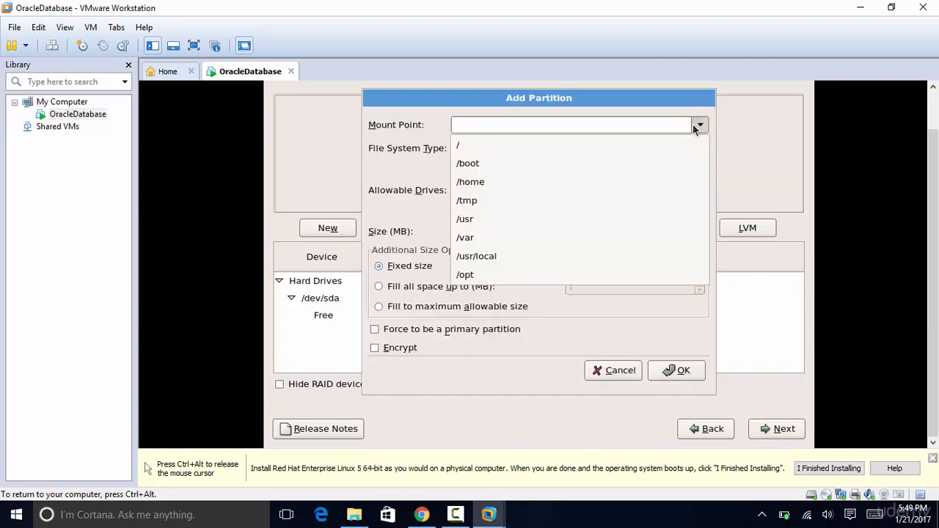
left_click(467, 146)
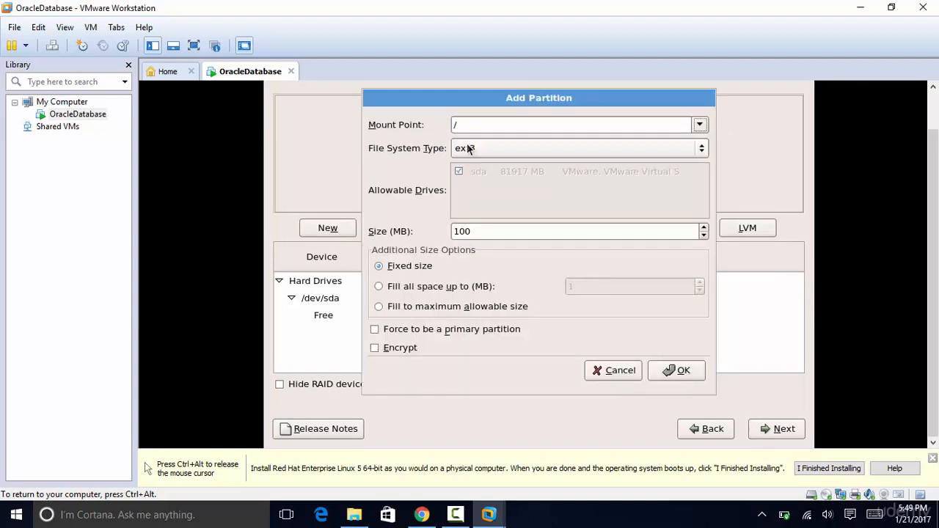
left_click(475, 227)
key("BackSpace")
key("BackSpace")
key("BackSpace")
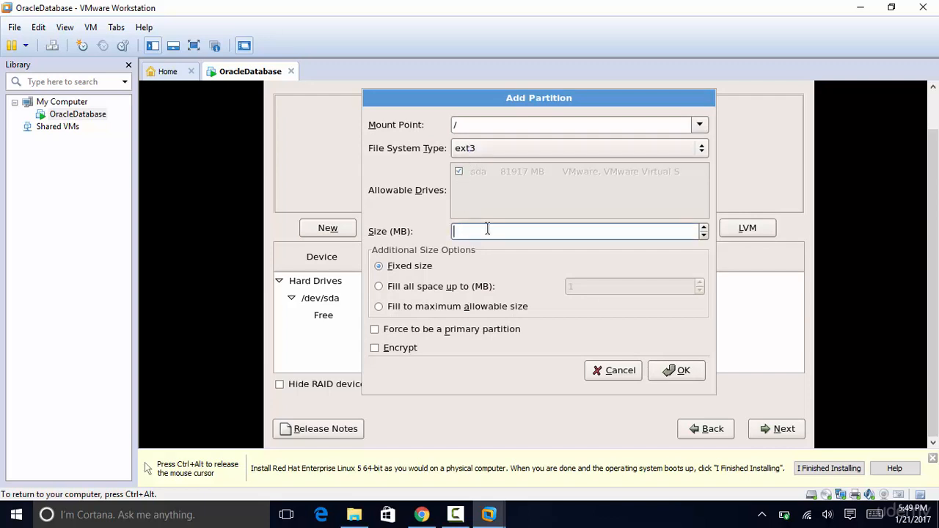
type("3000")
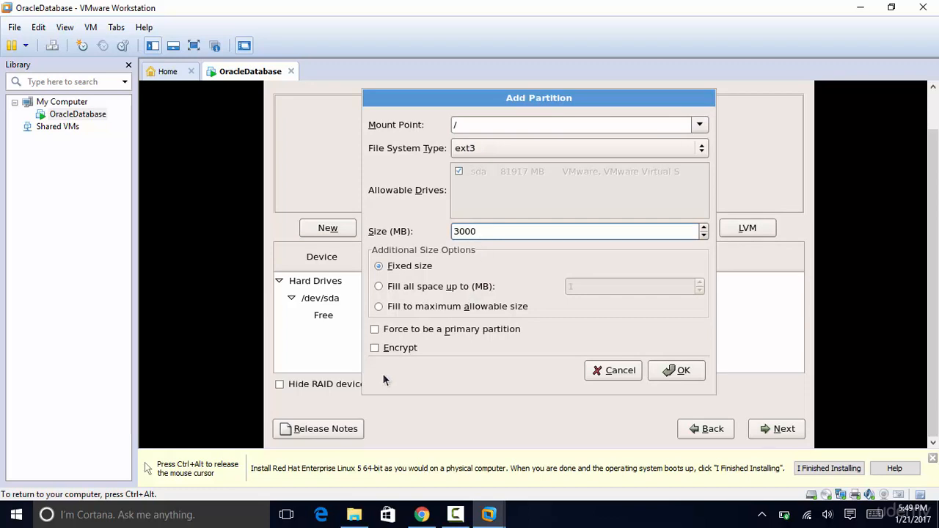
left_click(375, 329)
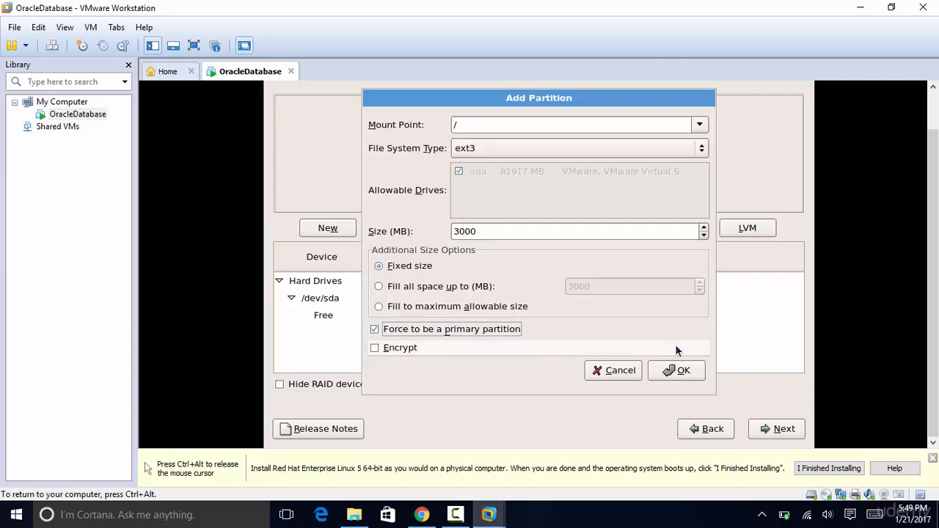
left_click(676, 371)
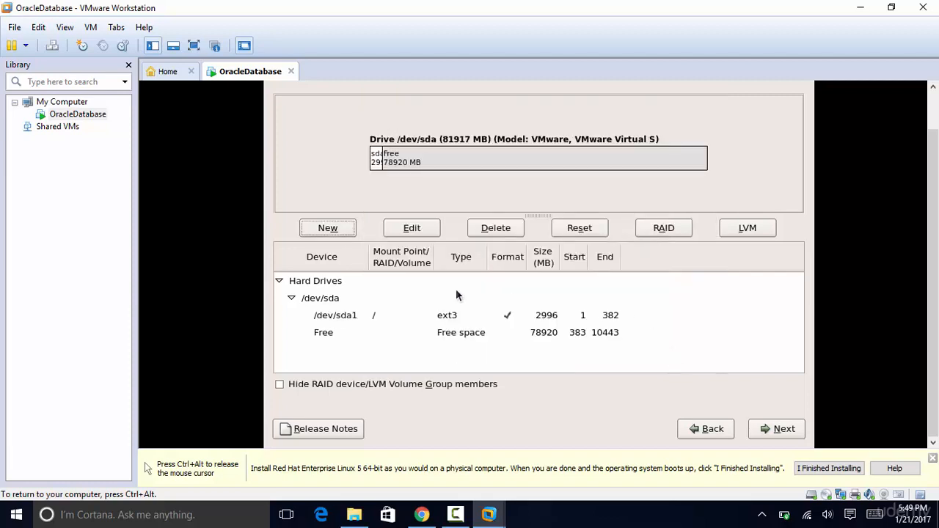
- Add a 2000 MB primary /boot partition
left_click(331, 227)
left_click(699, 125)
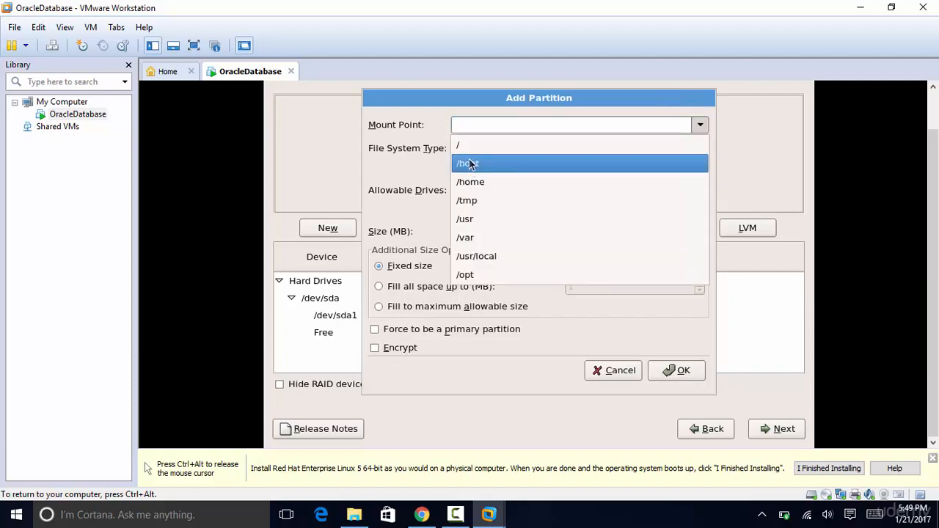
left_click(470, 165)
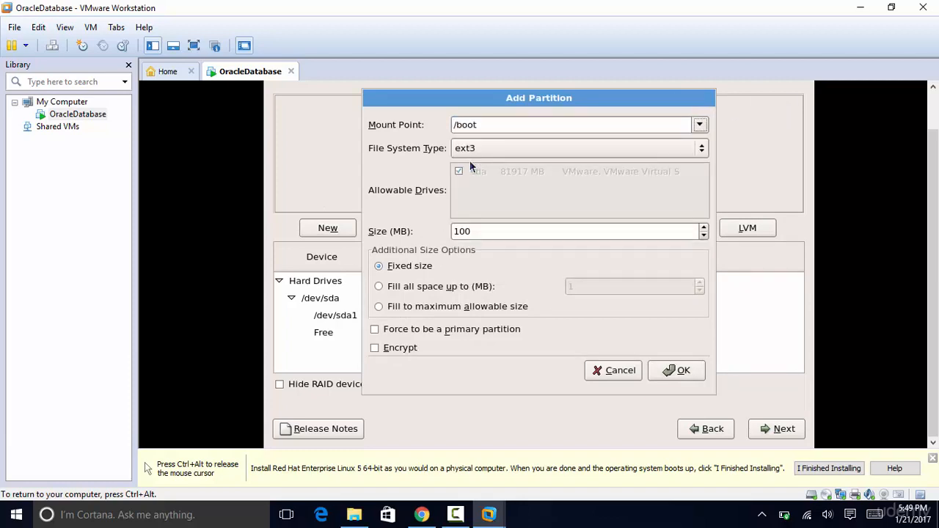
left_click(502, 231)
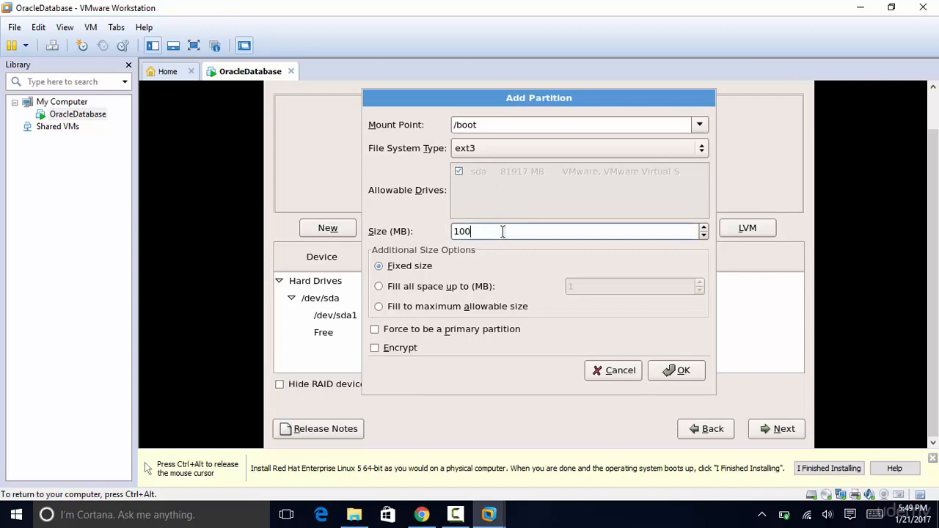
key("BackSpace")
key("BackSpace")
key("BackSpace")
type("2000")
left_click(374, 329)
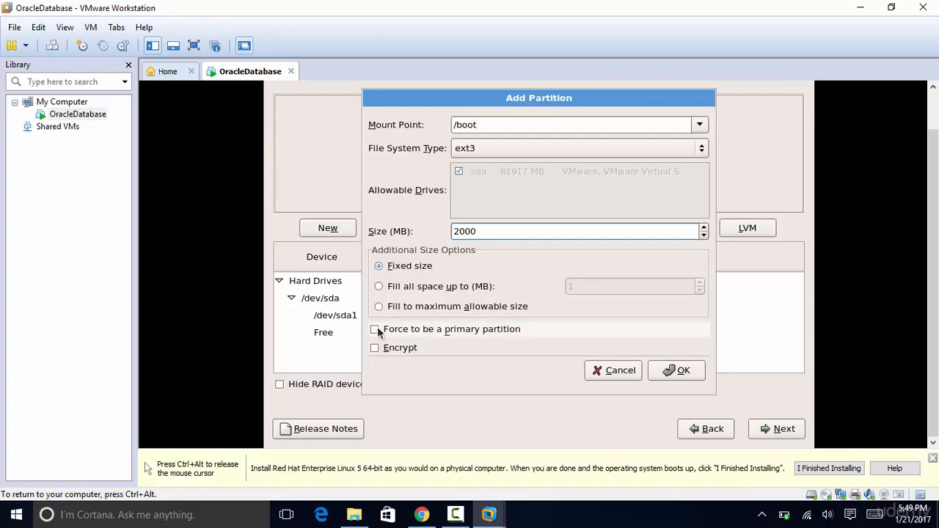
left_click(682, 379)
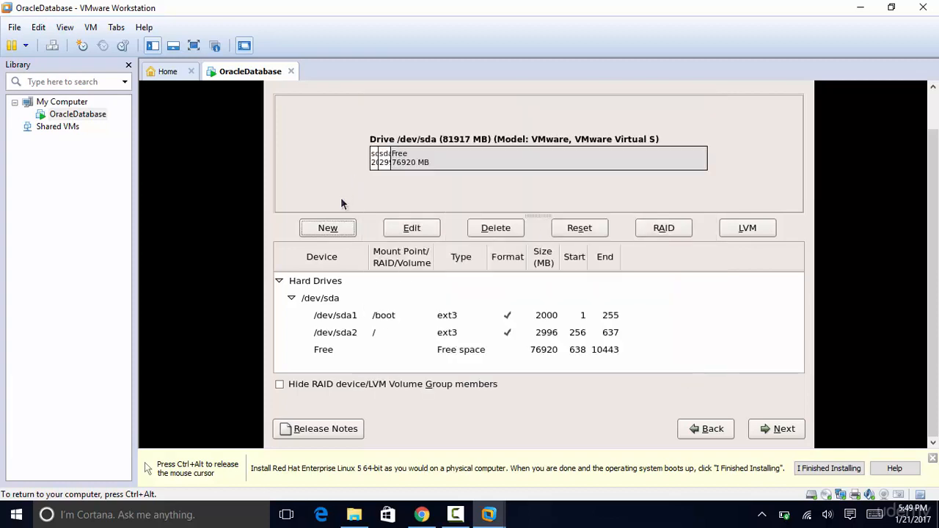
left_click(329, 229)
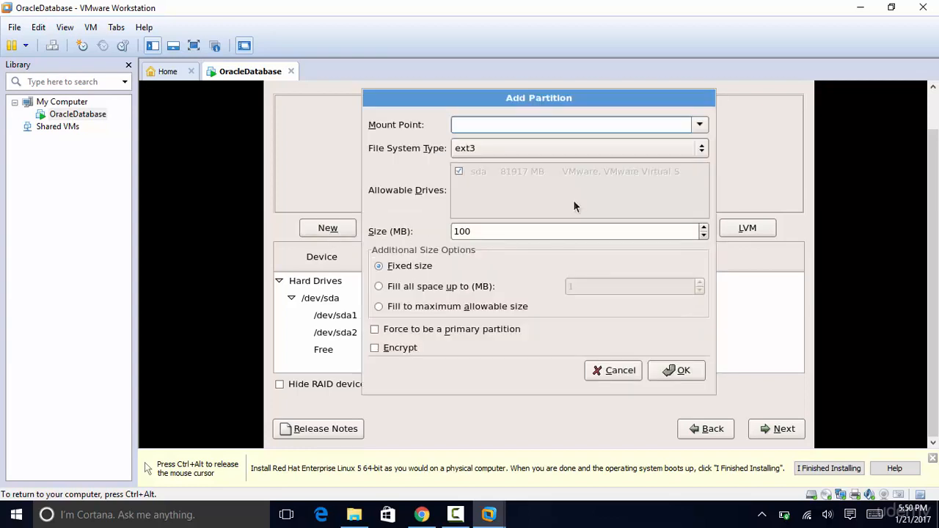
- Create a 7000 MB /home partition
left_click(700, 124)
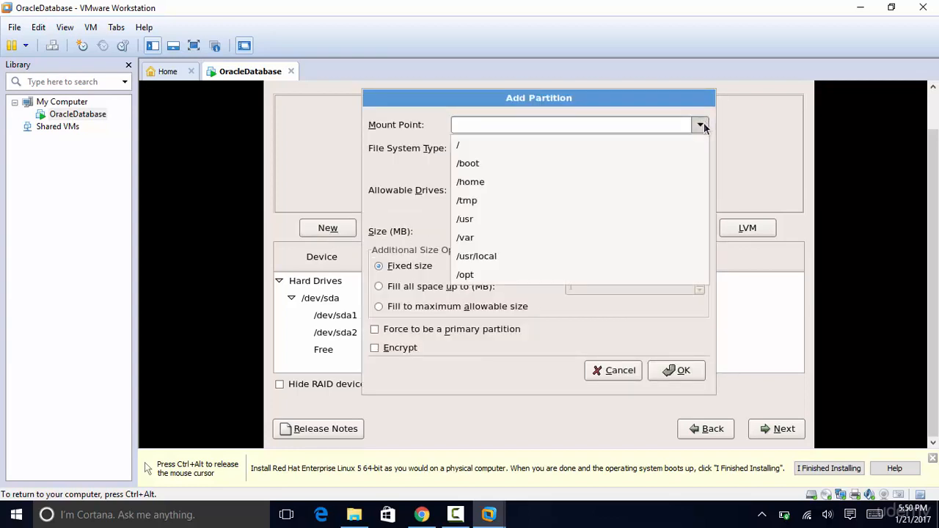
left_click(485, 183)
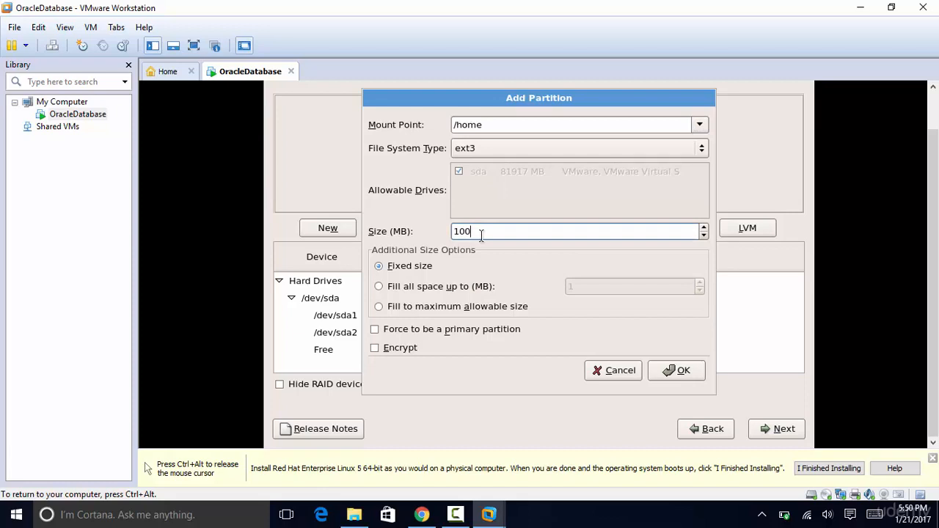
key("BackSpace")
key("BackSpace")
key("BackSpace")
type("7000")
left_click(682, 371)
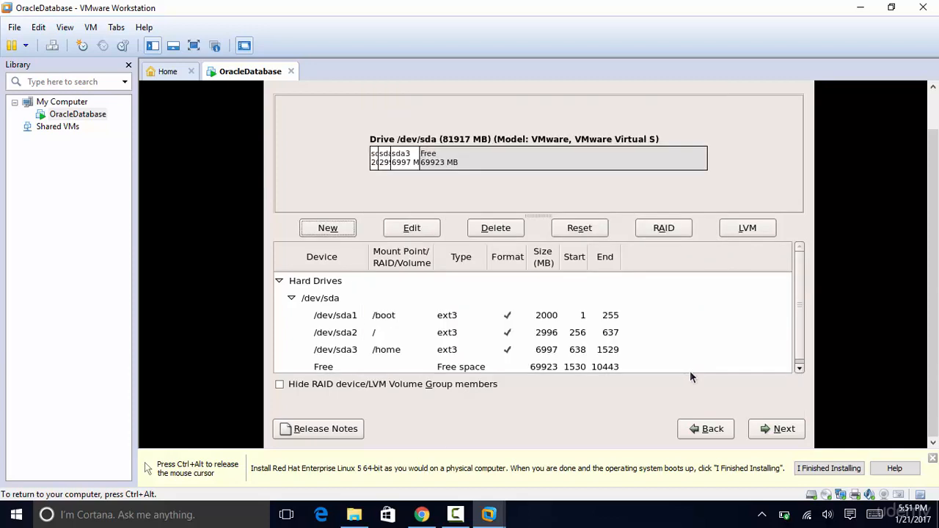
- Add a 4000 MB /tmp partition
left_click(330, 227)
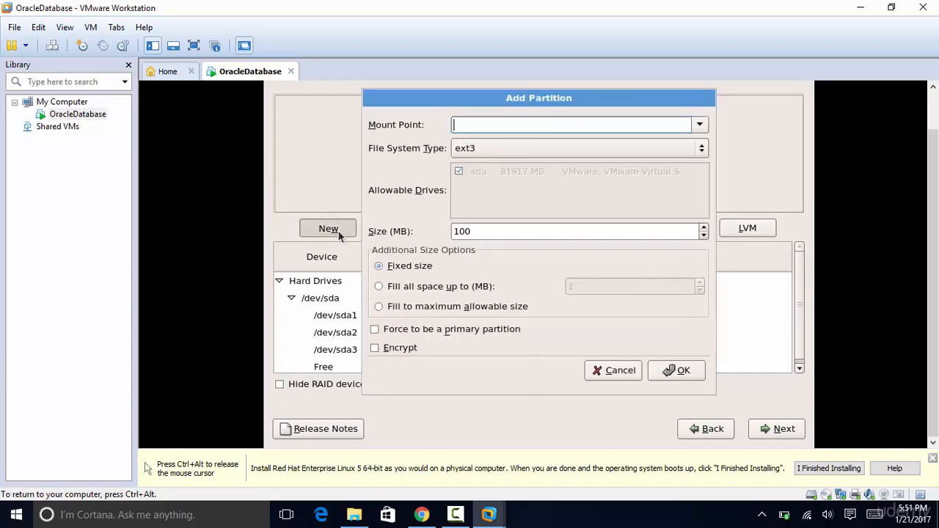
left_click(699, 125)
left_click(516, 206)
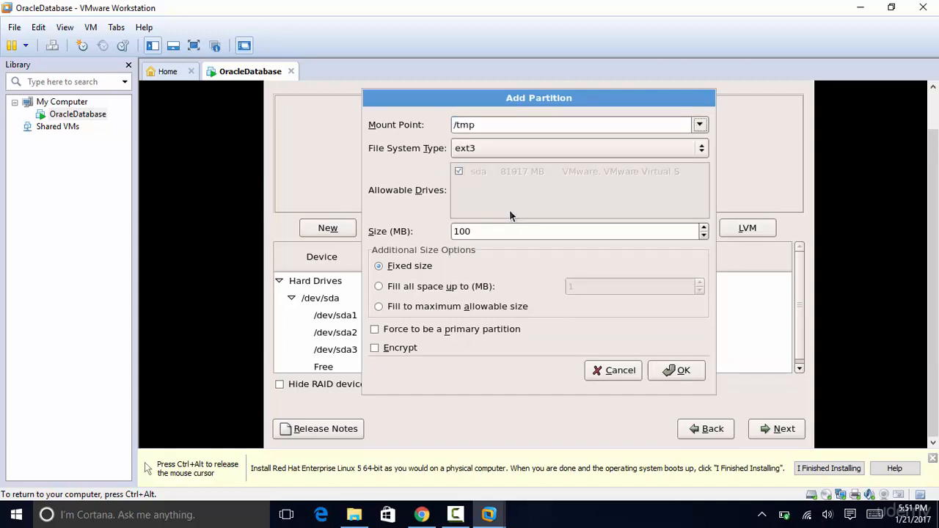
left_click(501, 231)
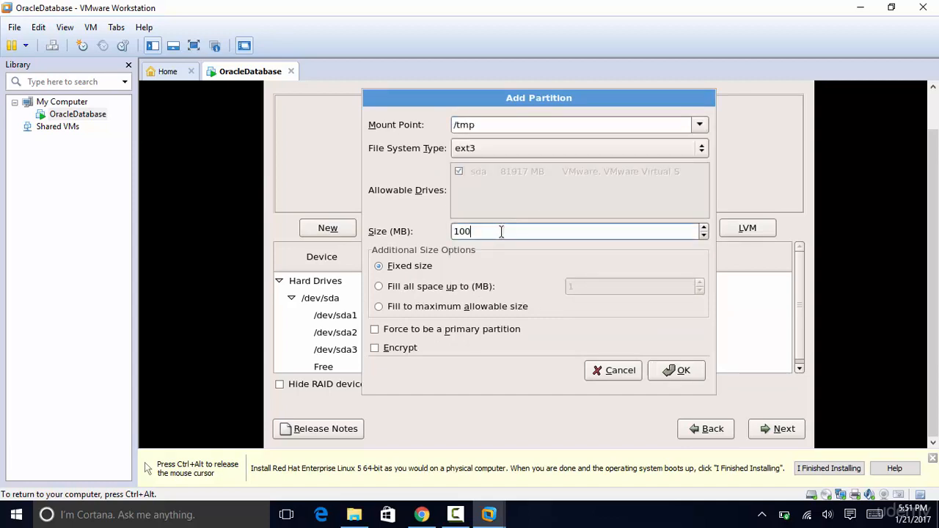
key("BackSpace")
key("BackSpace")
key("BackSpace")
type("4000")
left_click(674, 370)
- Add a 10000 MB /usr partition
left_click(323, 228)
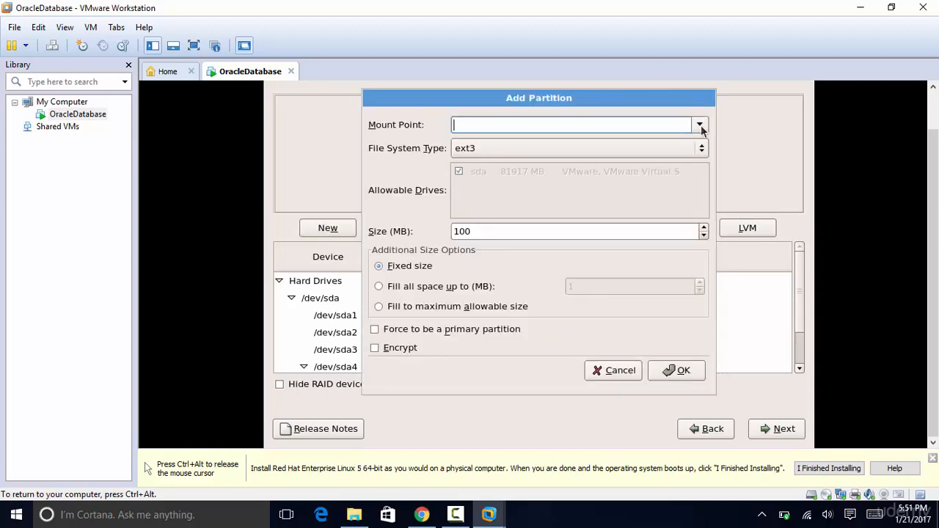
left_click(701, 125)
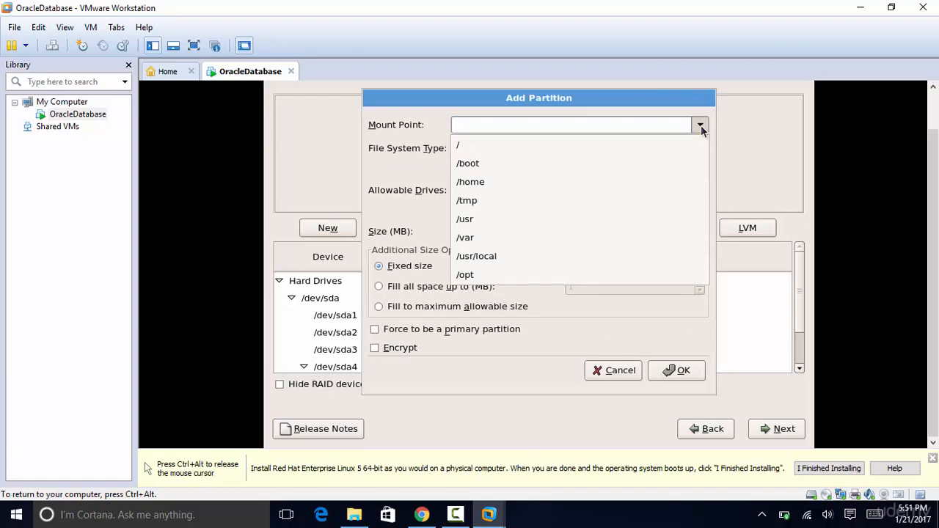
left_click(476, 218)
left_click(478, 230)
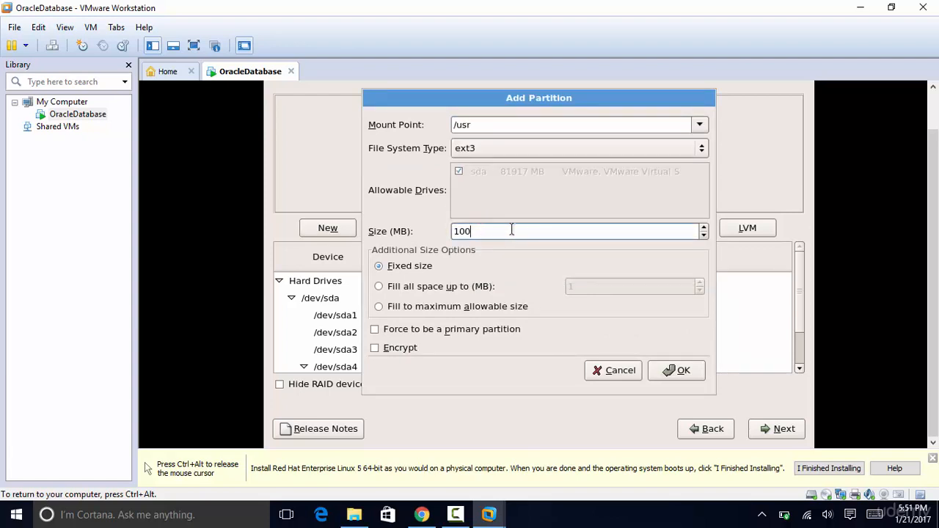
key("BackSpace")
key("BackSpace")
key("BackSpace")
type("10000")
left_click(682, 372)
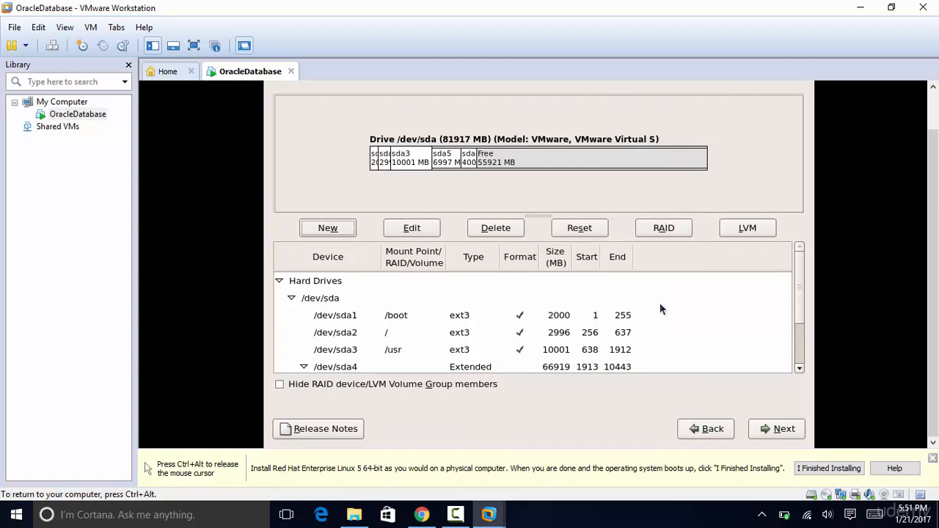
- Add a 7000 MB /var partition
left_click(328, 228)
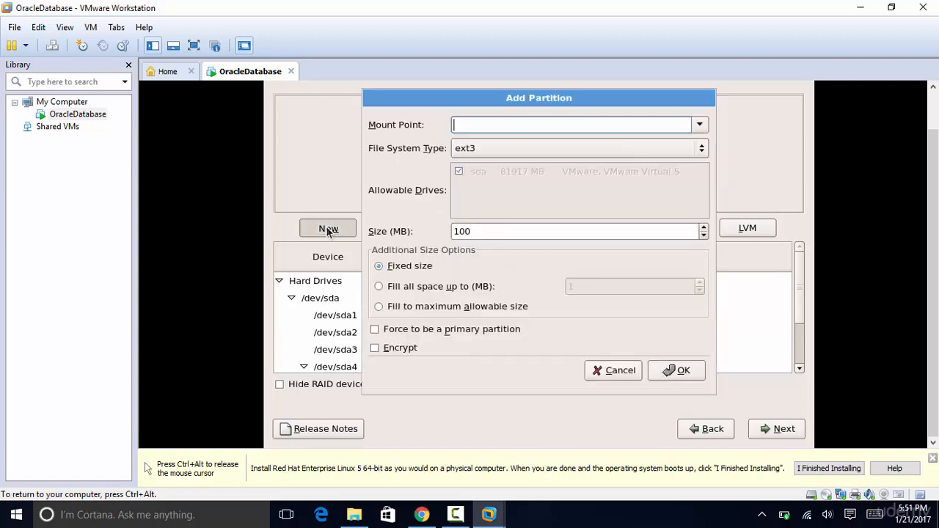
left_click(703, 125)
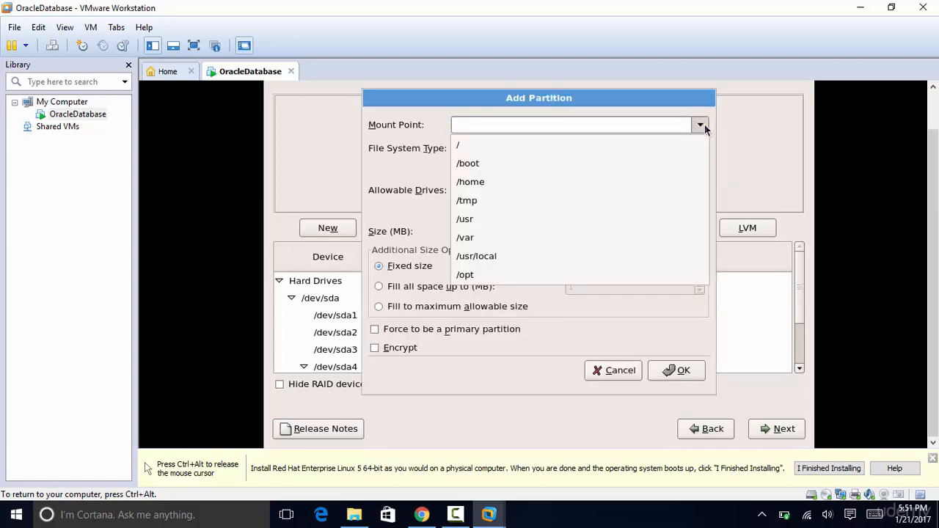
left_click(486, 237)
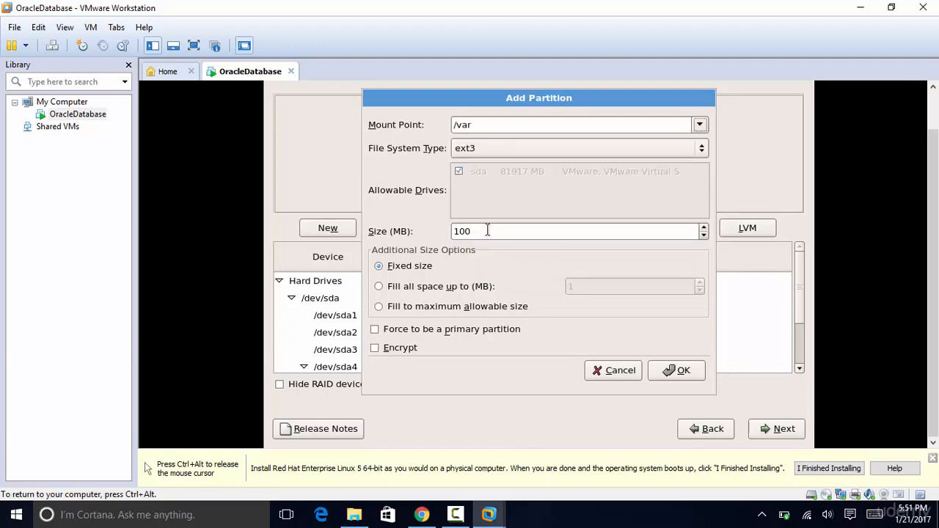
left_click(487, 231)
key("BackSpace")
key("BackSpace")
key("BackSpace")
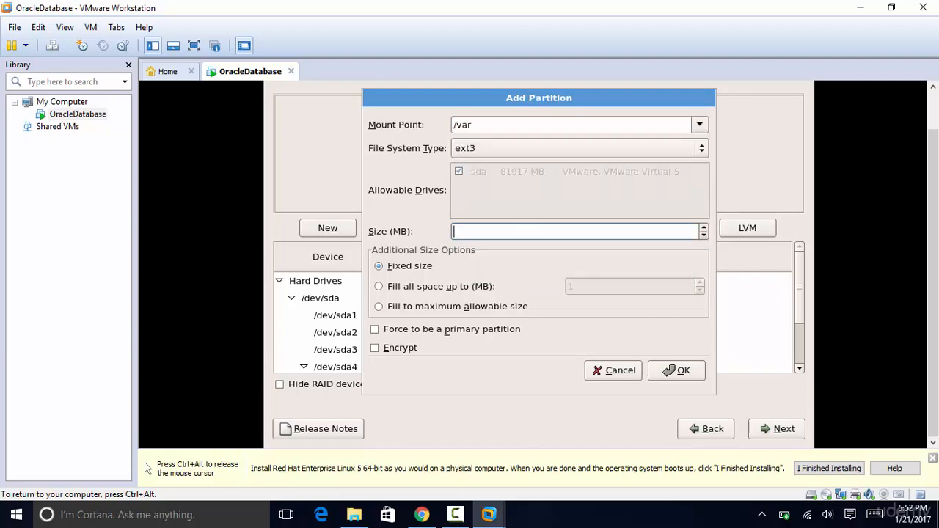
type("7000")
left_click(682, 375)
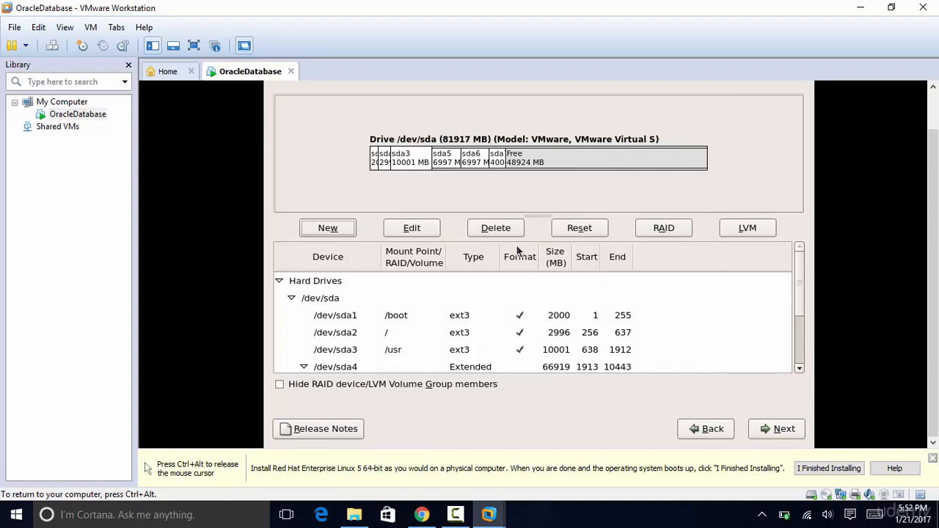
- Add an 8000 MB /opt partition
left_click(320, 232)
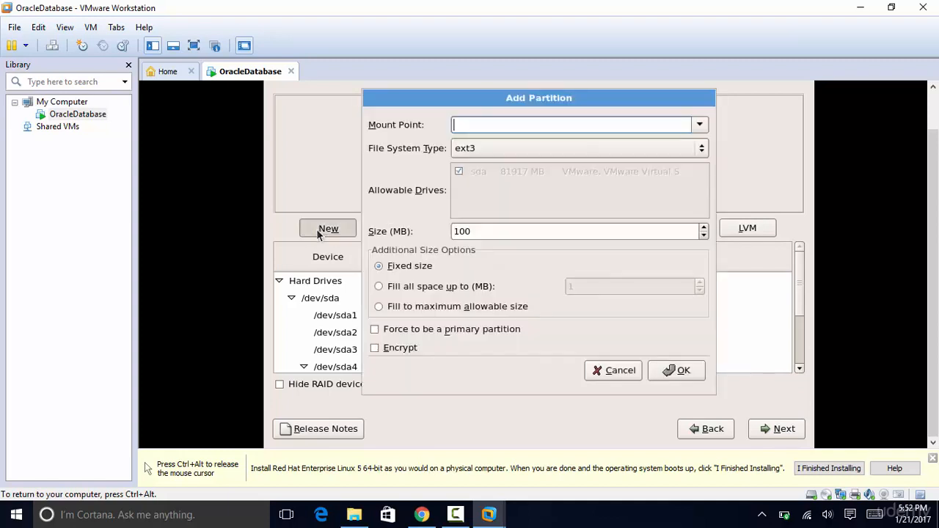
left_click(699, 128)
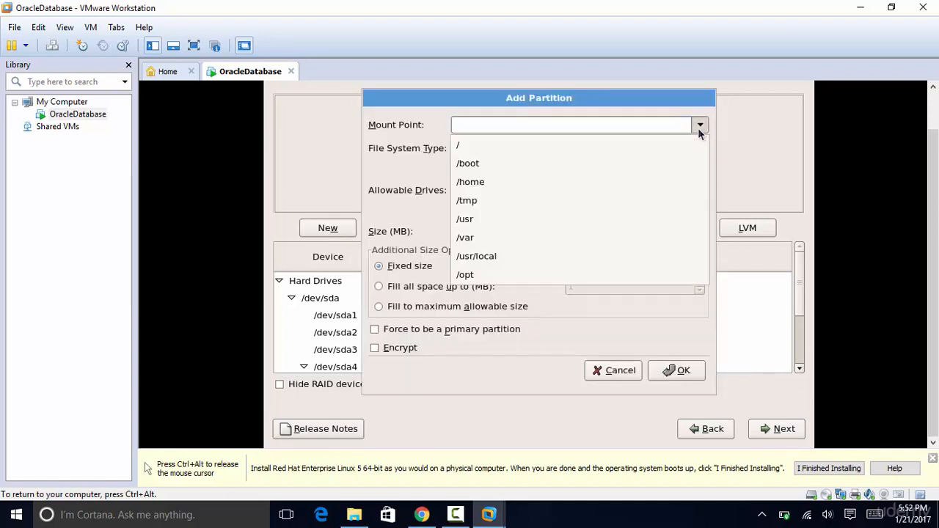
left_click(494, 276)
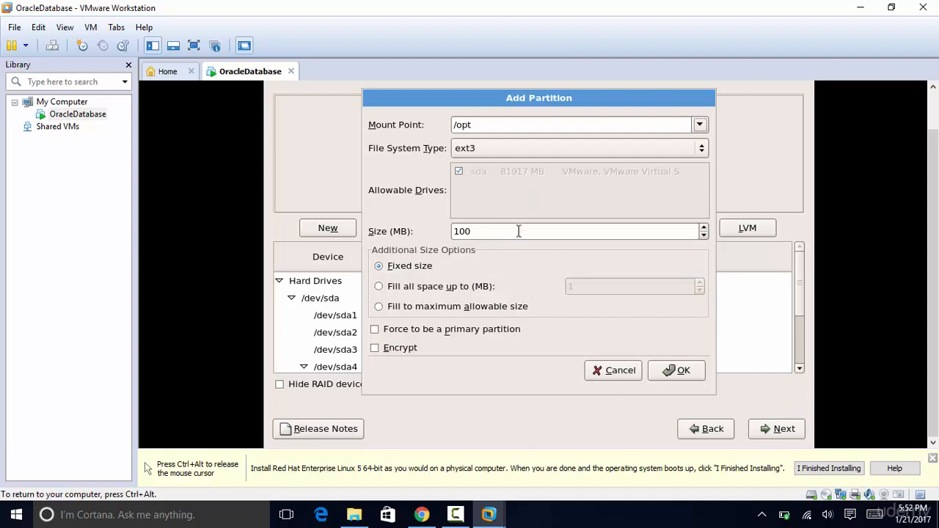
left_click(511, 232)
key("BackSpace")
key("BackSpace")
key("BackSpace")
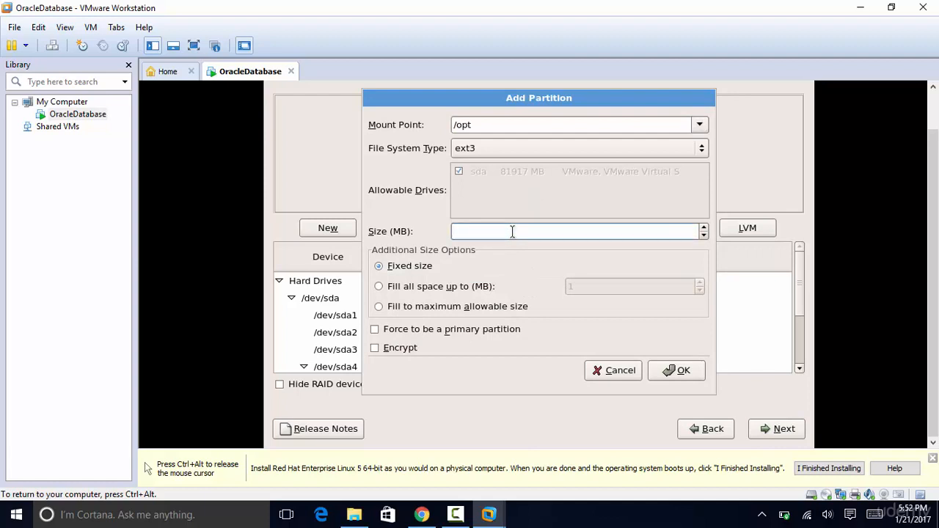
type("8000")
left_click(669, 371)
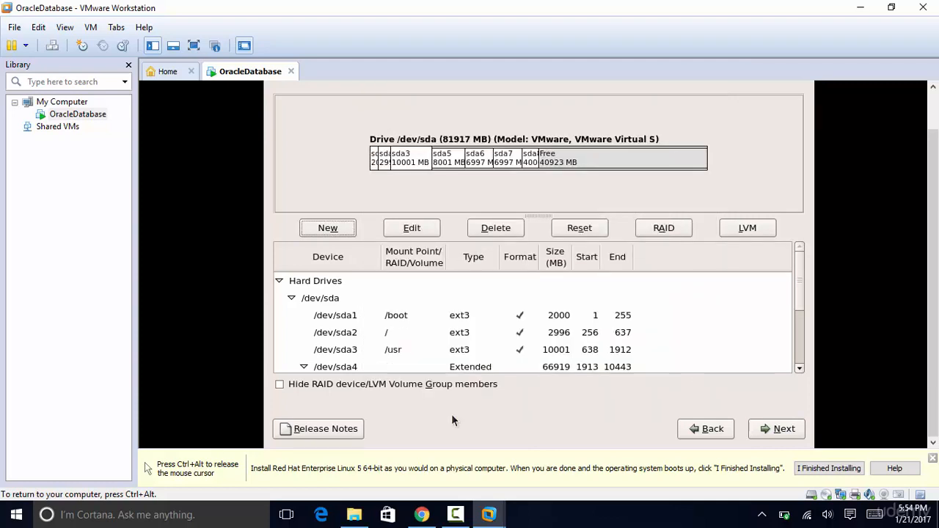
- Add an 8000 MB /u01 partition
left_click(330, 229)
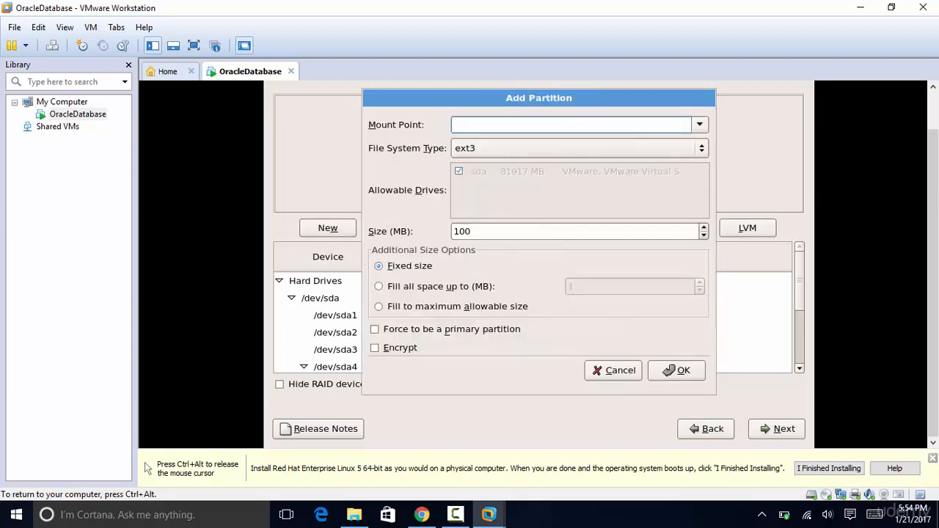
type("/u01")
left_click(486, 230)
key("BackSpace")
key("BackSpace")
key("BackSpace")
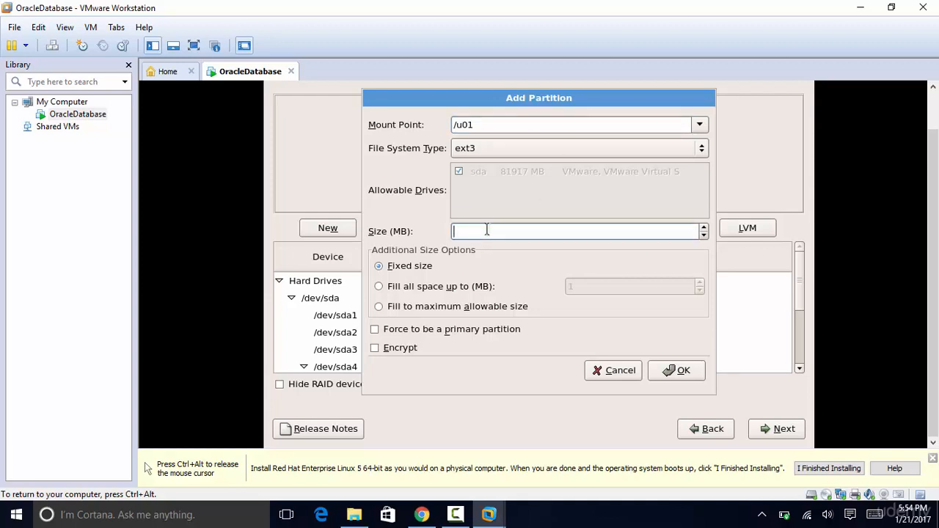
type("8000")
left_click(691, 368)
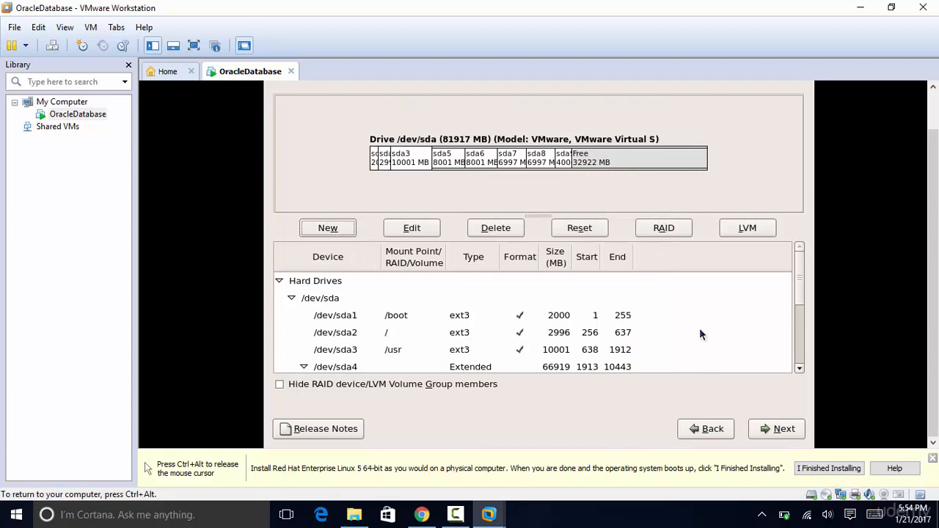
- Add an 8000 MB swap partition and review the partition list
left_click(328, 227)
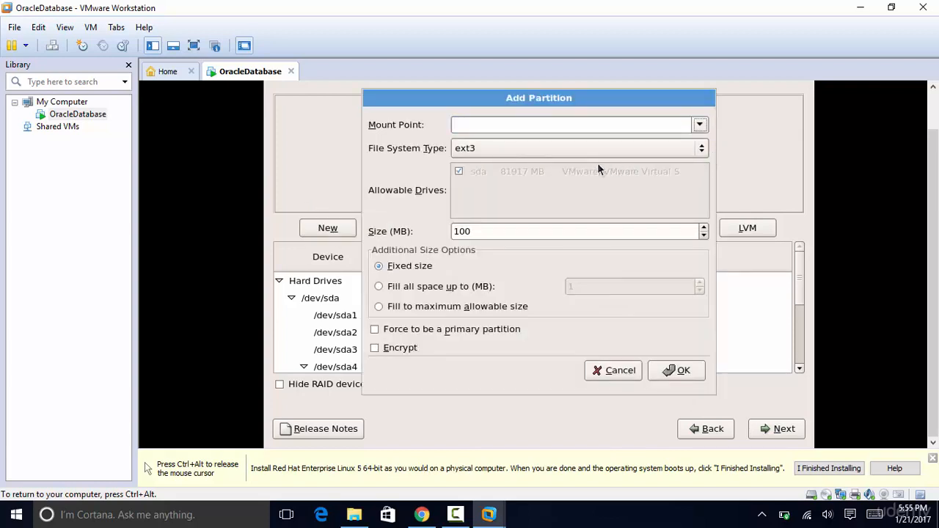
left_click(597, 150)
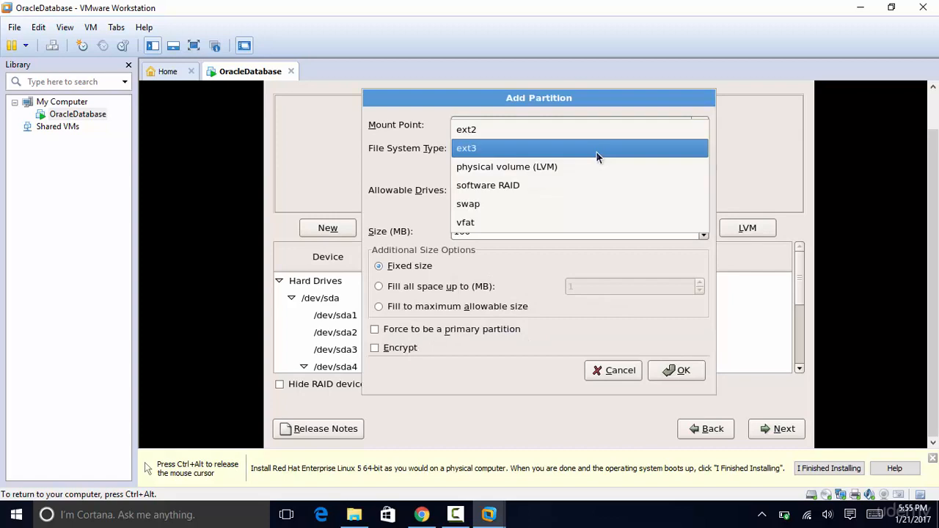
left_click(502, 204)
left_click(482, 230)
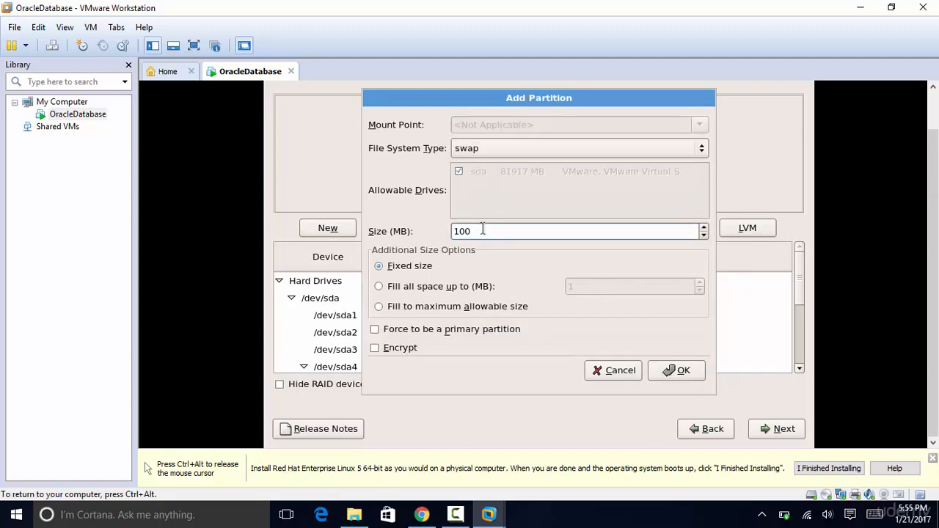
key("BackSpace")
key("BackSpace")
key("BackSpace")
type("8000")
left_click(692, 372)
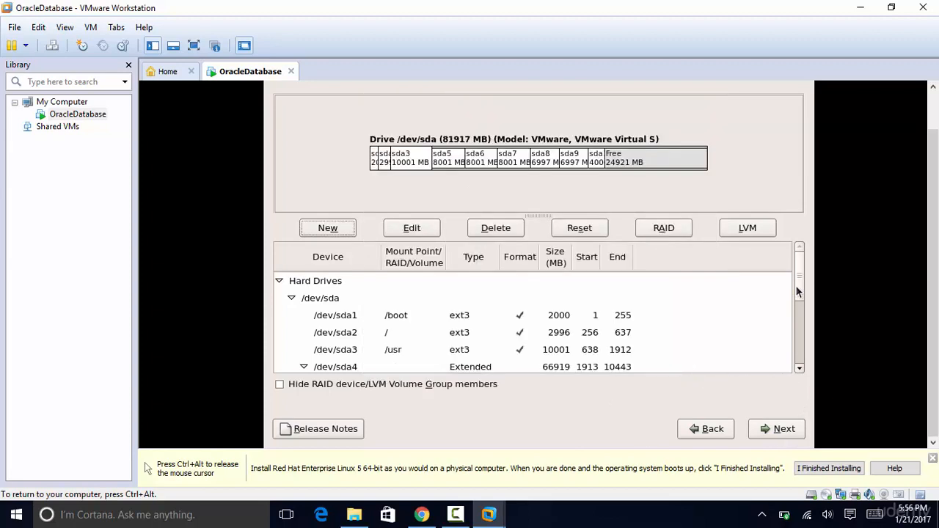
left_click_drag(799, 268, 802, 365)
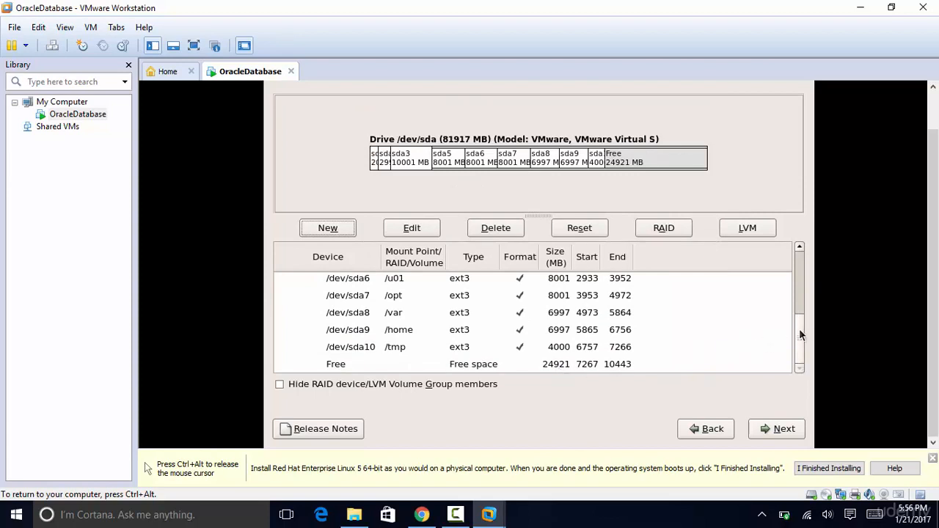
left_click_drag(799, 329, 803, 257)
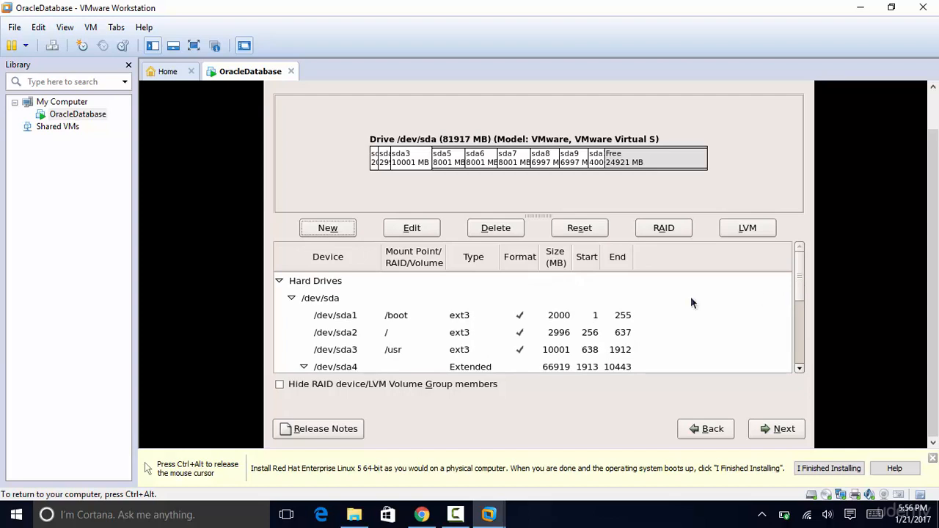
- Add a 12000 MB ext3 partition mounted at /disk1
left_click(327, 229)
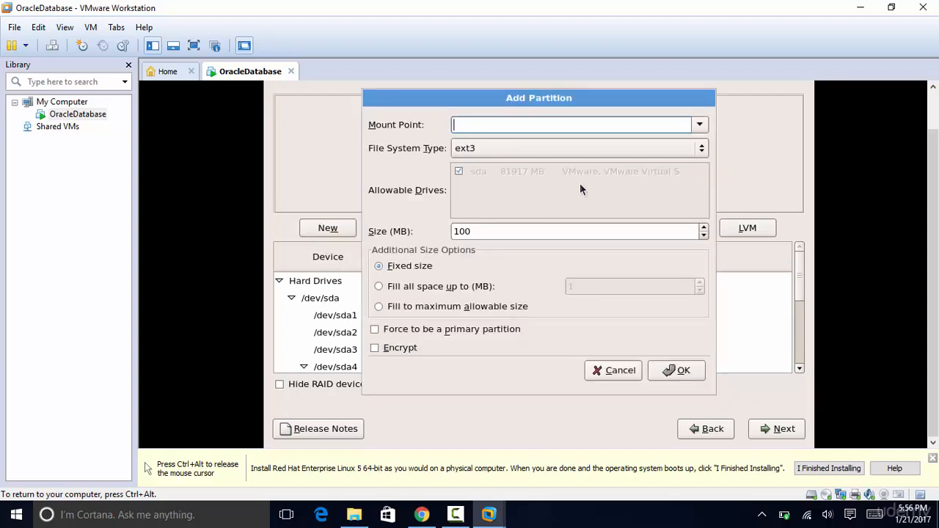
type("/disk1")
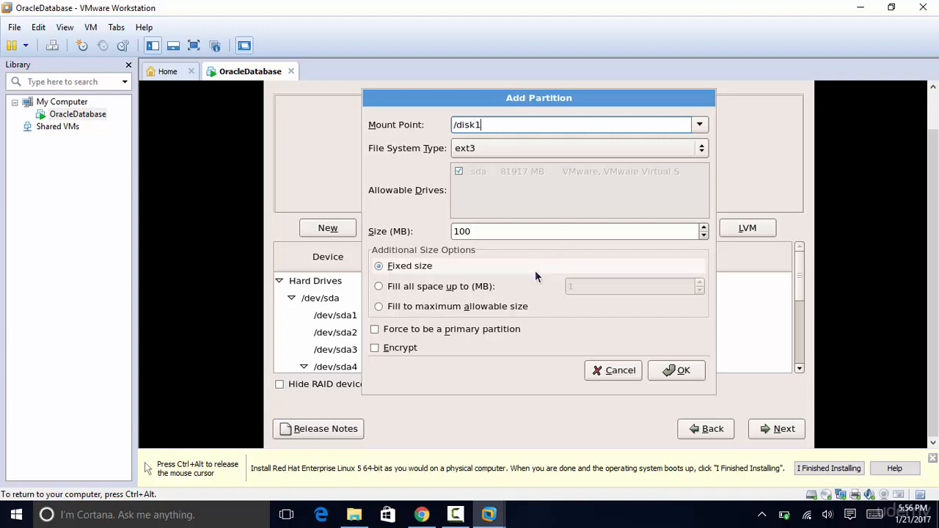
left_click(487, 231)
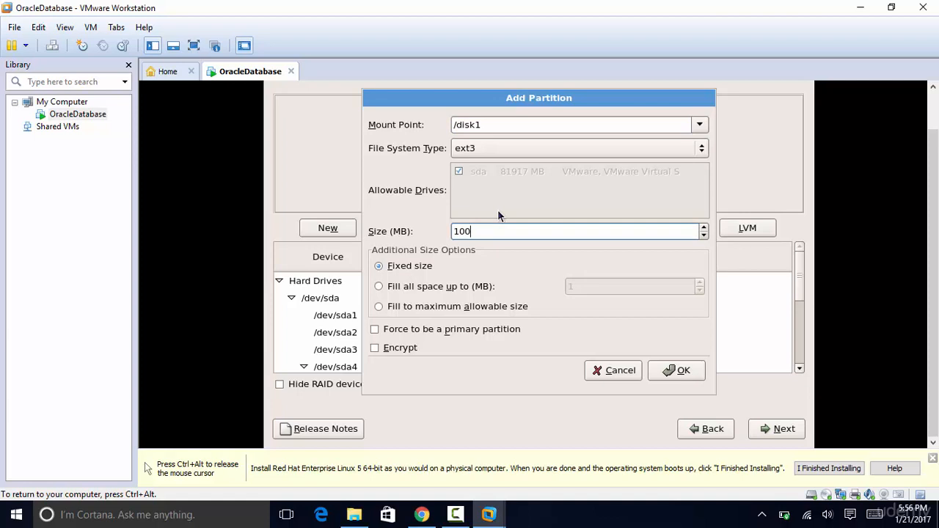
key("BackSpace")
key("BackSpace")
key("BackSpace")
type("120")
left_click(693, 372)
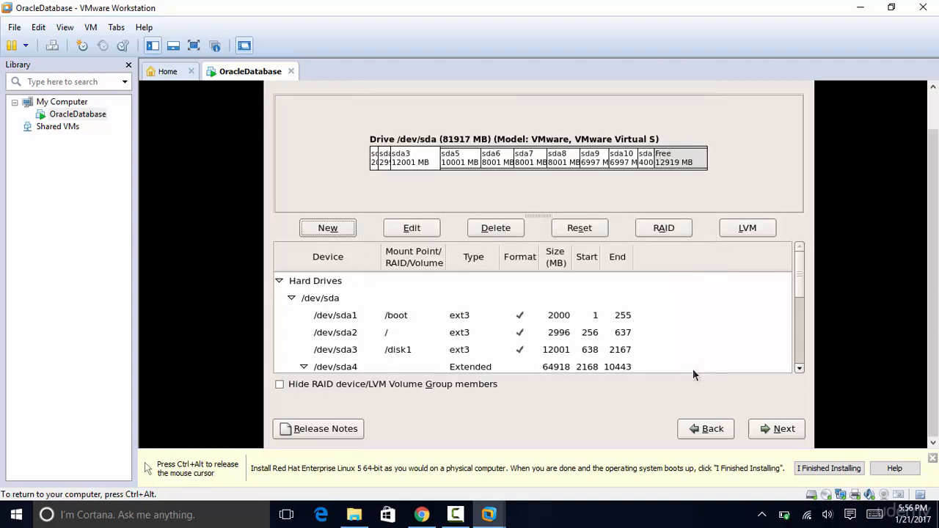
- Add a second 12000 MB ext3 partition mounted at /disk2
left_click(334, 230)
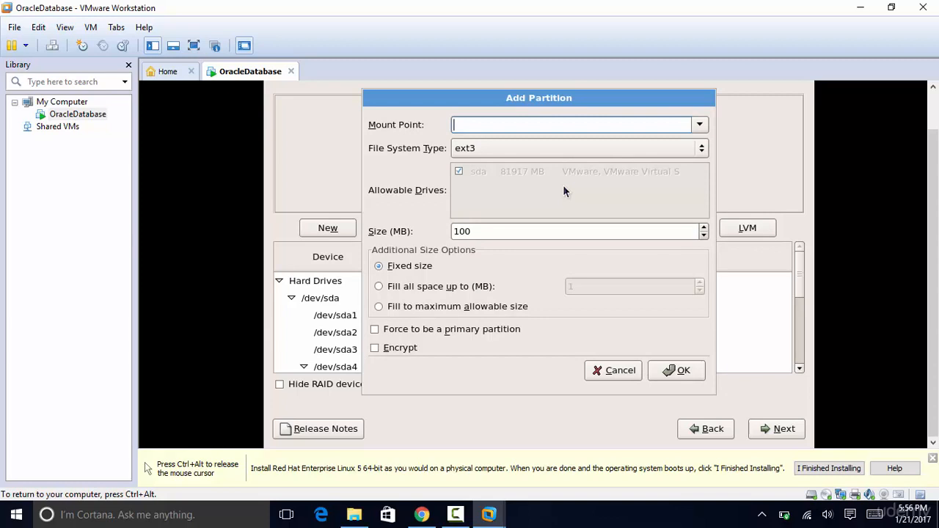
type("/disk2")
left_click(513, 237)
key("BackSpace")
key("BackSpace")
key("BackSpace")
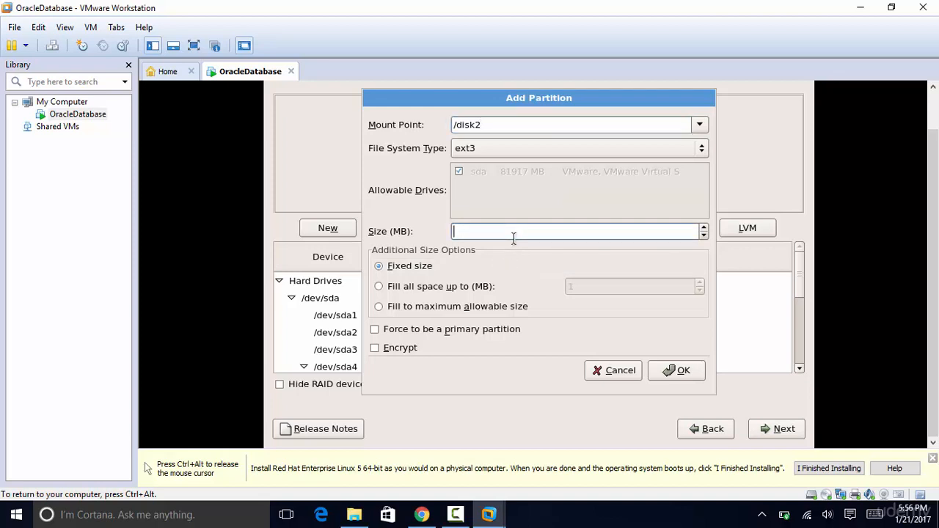
type("12000")
left_click(681, 374)
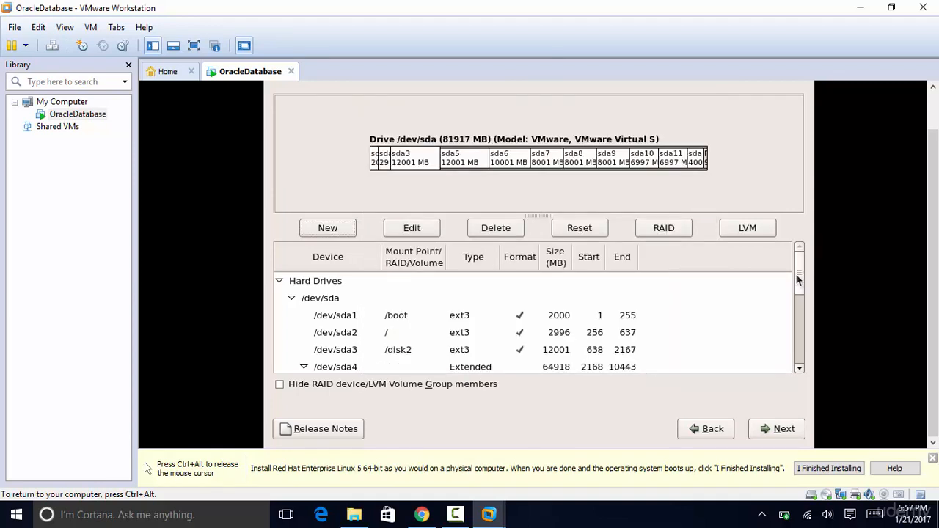
mouse_move(798, 279)
left_mouse_down()
mouse_move(797, 358)
mouse_move(799, 278)
mouse_move(789, 351)
mouse_move(793, 275)
left_mouse_up()
- Accept the partitions and boot loader, then give eth0 static 192.168.50.55, netmask 255.255.255.0, IPv6 off
left_click(791, 433)
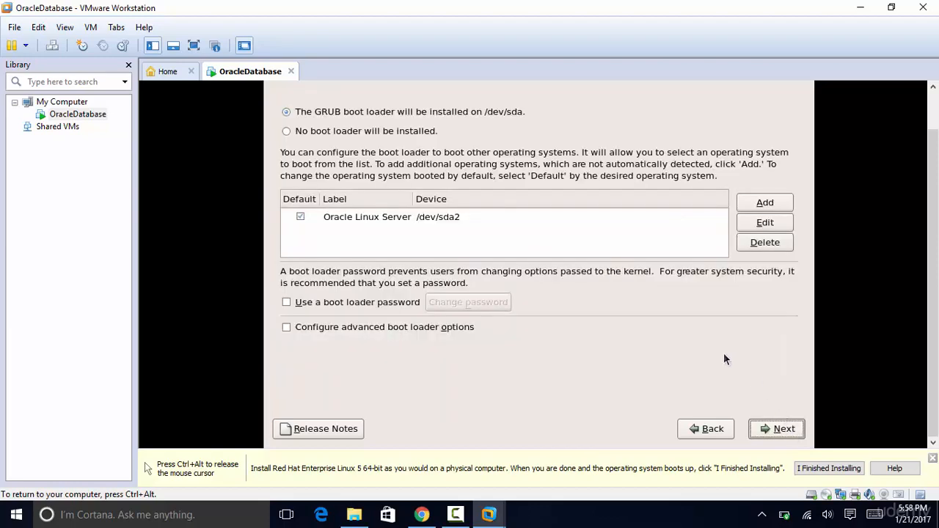
left_click(788, 435)
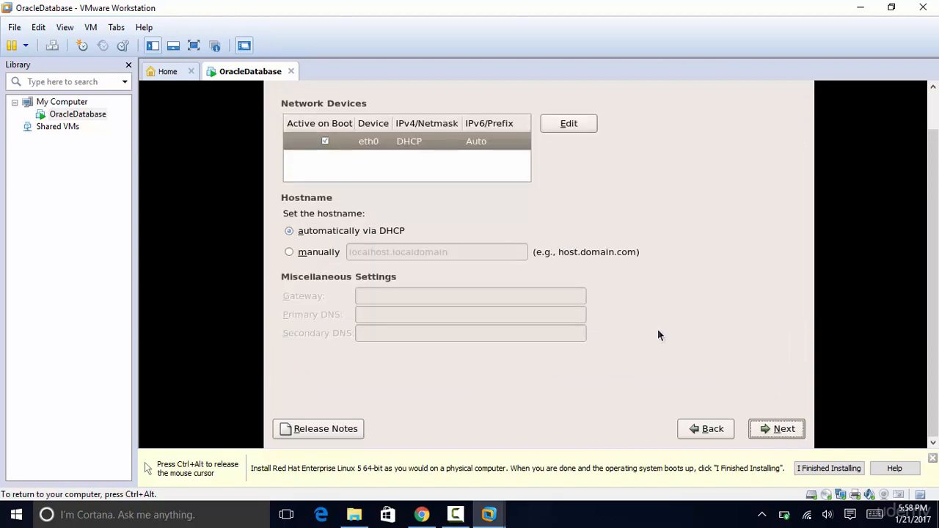
left_click(557, 127)
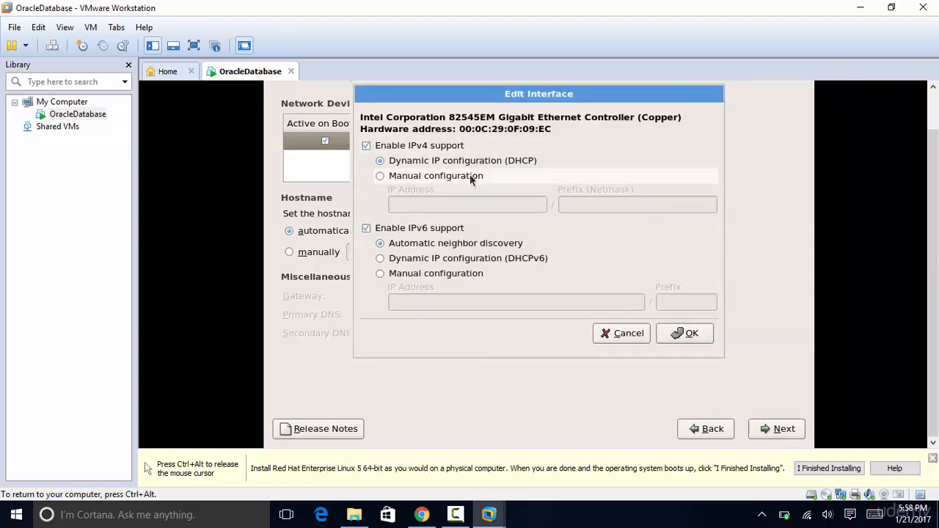
left_click(428, 177)
left_click(428, 205)
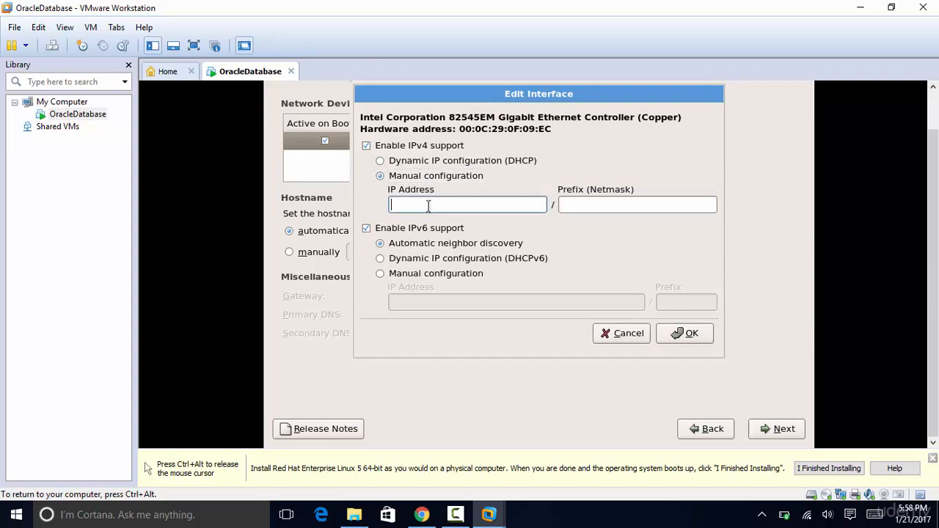
type("192.168.50.55")
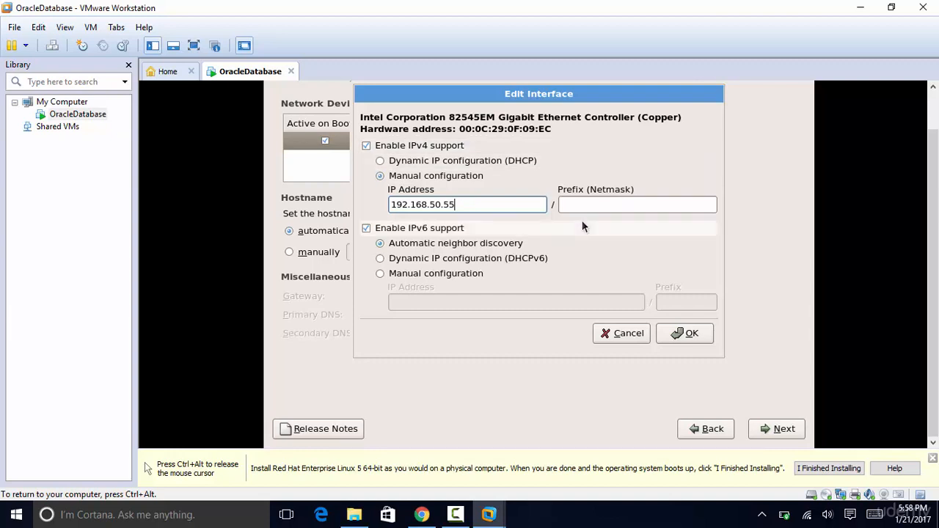
left_click(603, 205)
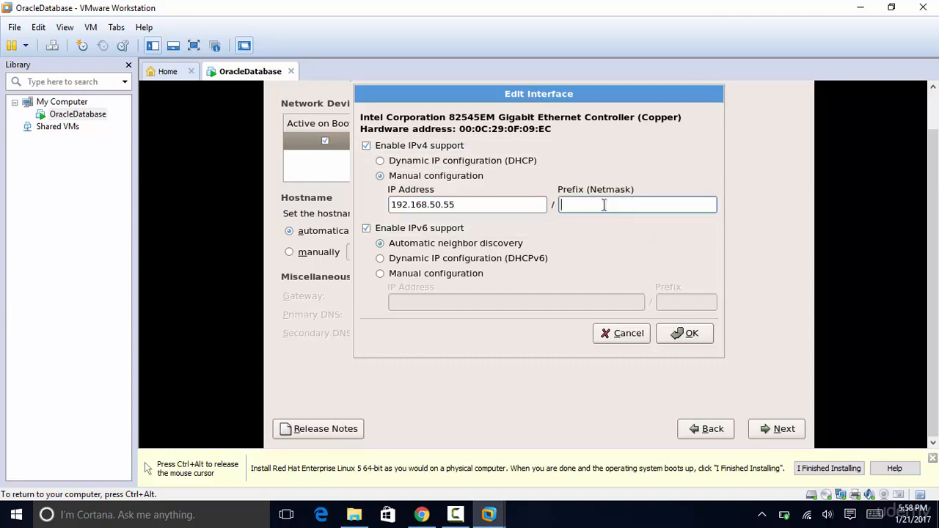
type("255.255.255.0")
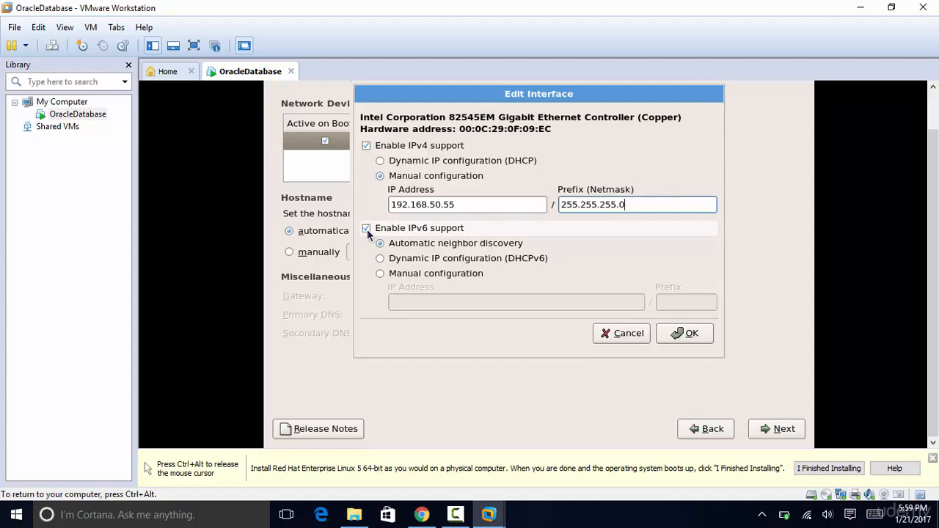
left_click(366, 228)
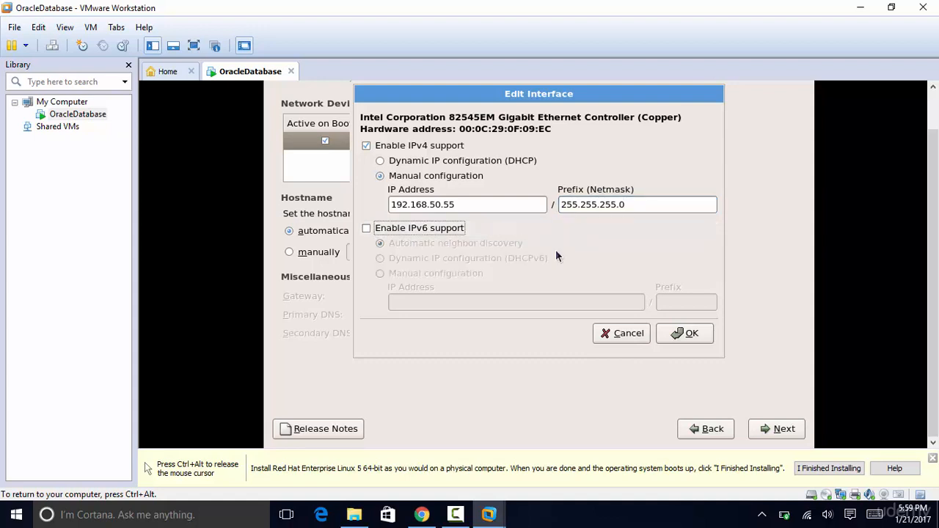
left_click(689, 333)
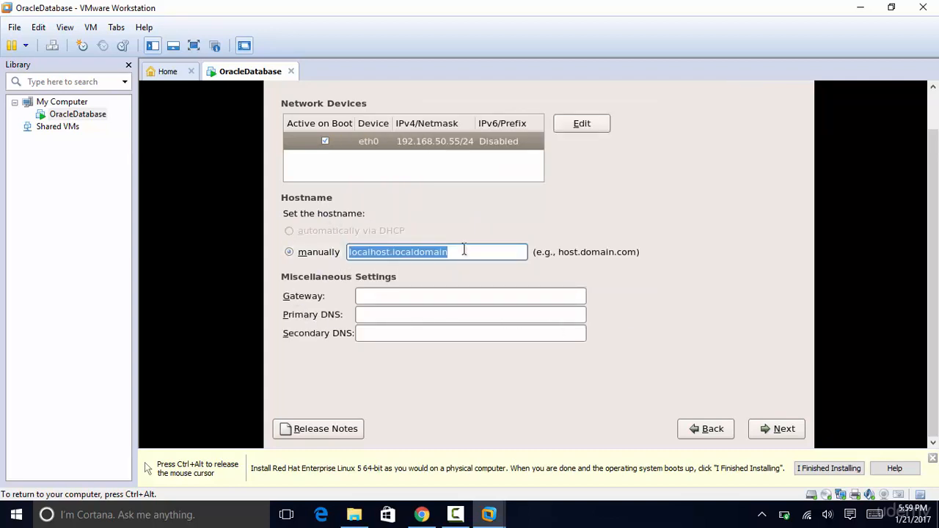
- Enter hostname linux.oracle and continue past the missing gateway and primary DNS warnings
type("linux")
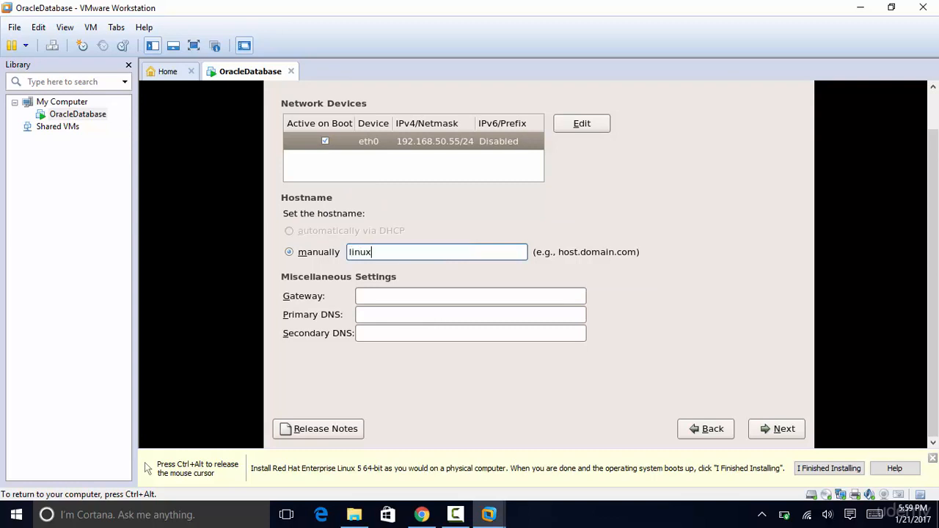
type(".oracle")
left_click(781, 433)
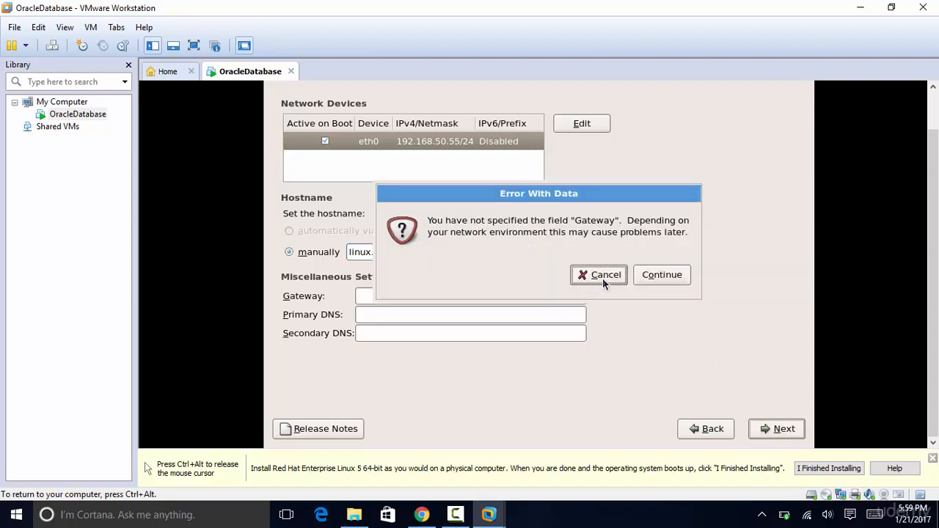
left_click(675, 276)
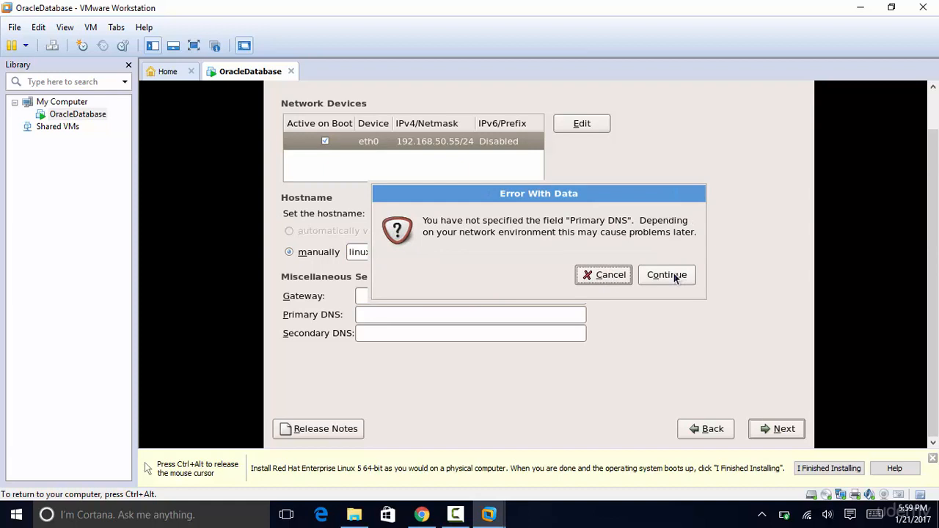
left_click(675, 276)
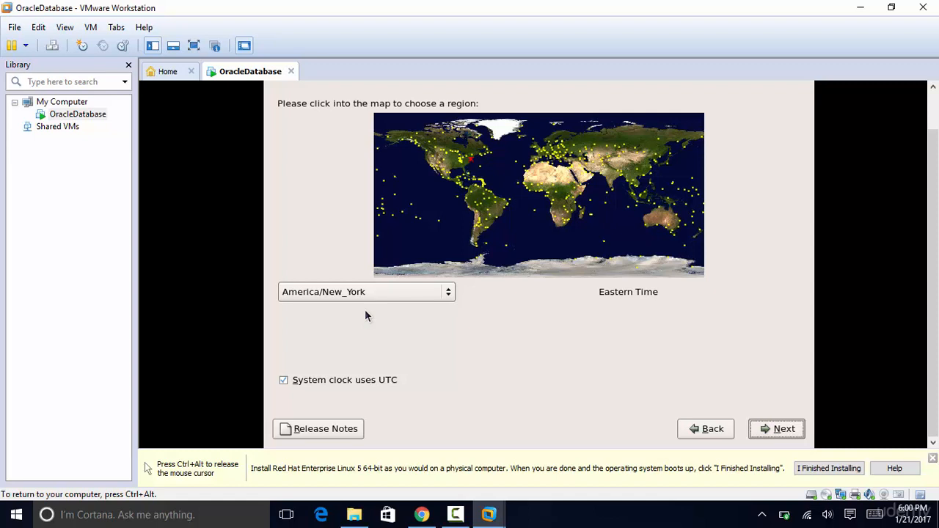
- Keep America/New_York as the time zone and enter the root password in both fields
left_click(782, 429)
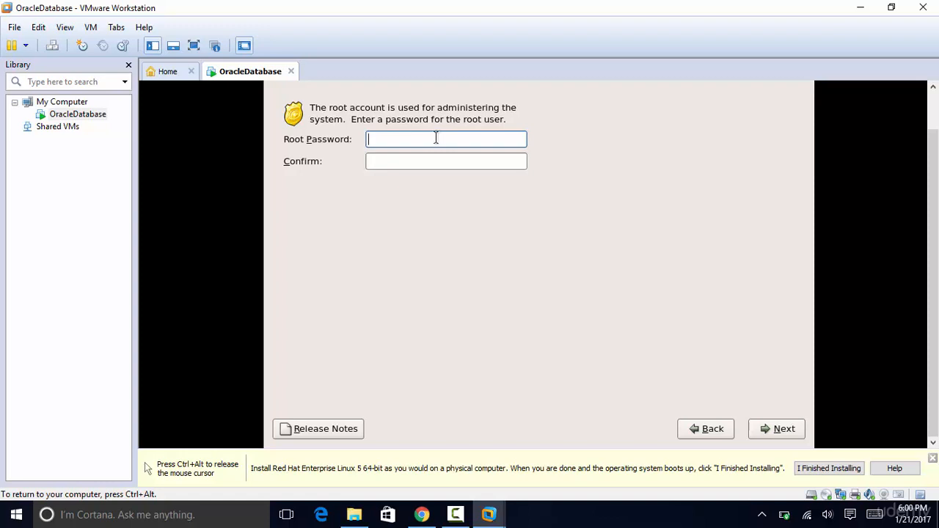
type("••••••••••")
key("Tab")
type("••••••")
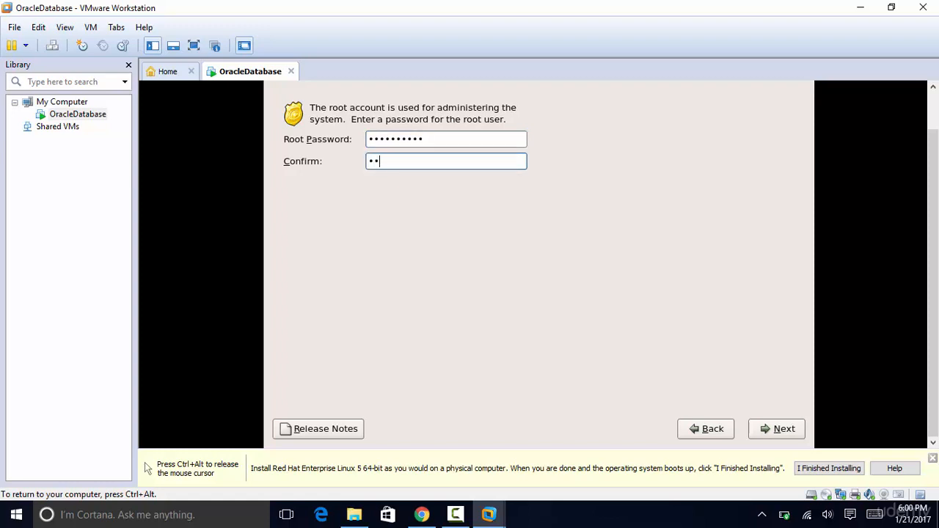
type("•••••")
- Tick Software Development, Web server, Clustering and Storage Clustering as extra tasks
left_click(766, 428)
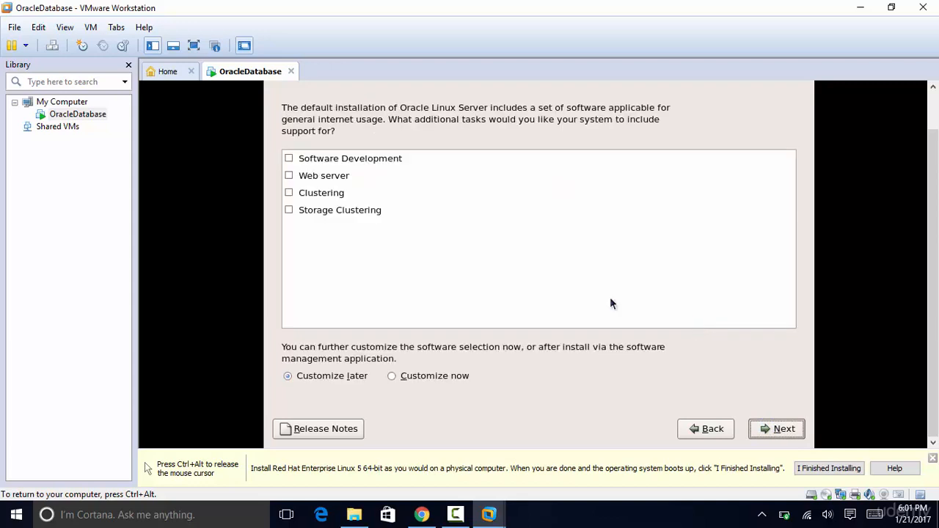
left_click(314, 158)
left_click(289, 159)
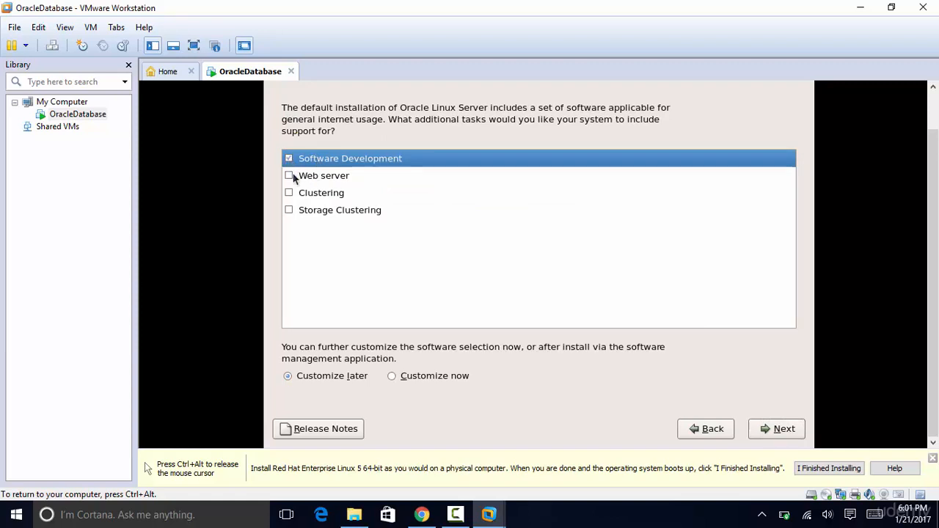
left_click(291, 176)
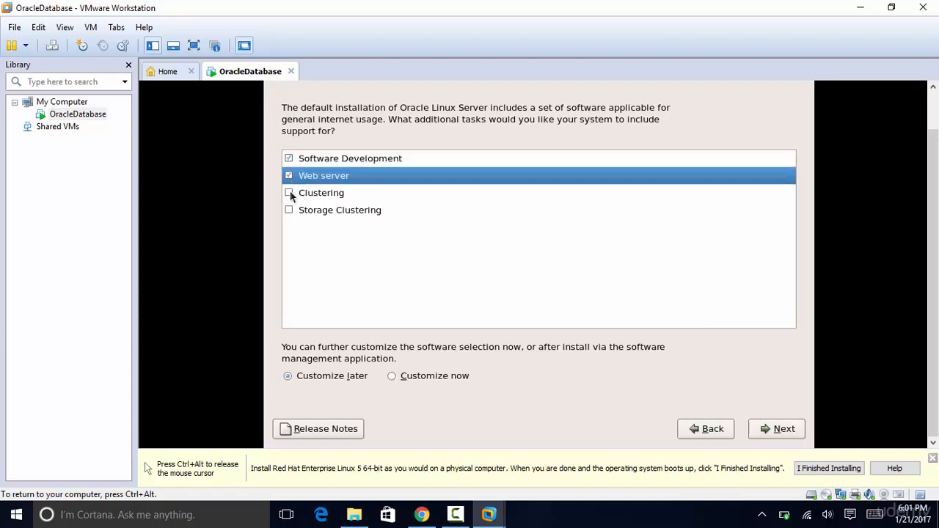
left_click(288, 193)
left_click(289, 210)
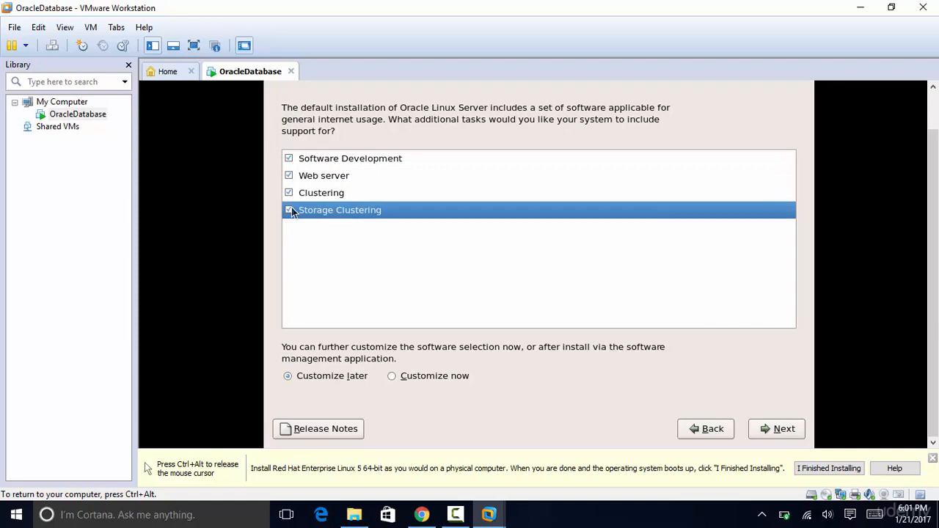
- Choose Customize now and select the KDE and GNOME desktop groups
left_click(393, 377)
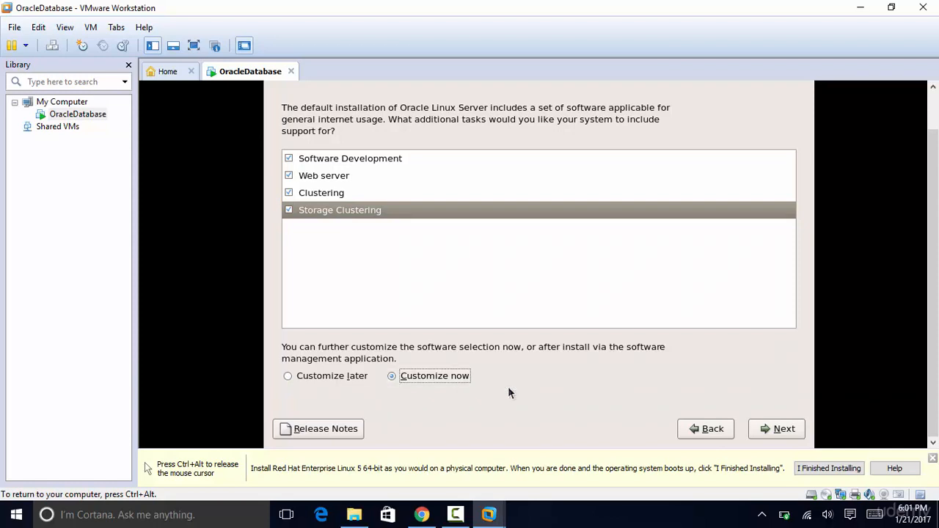
left_click(776, 428)
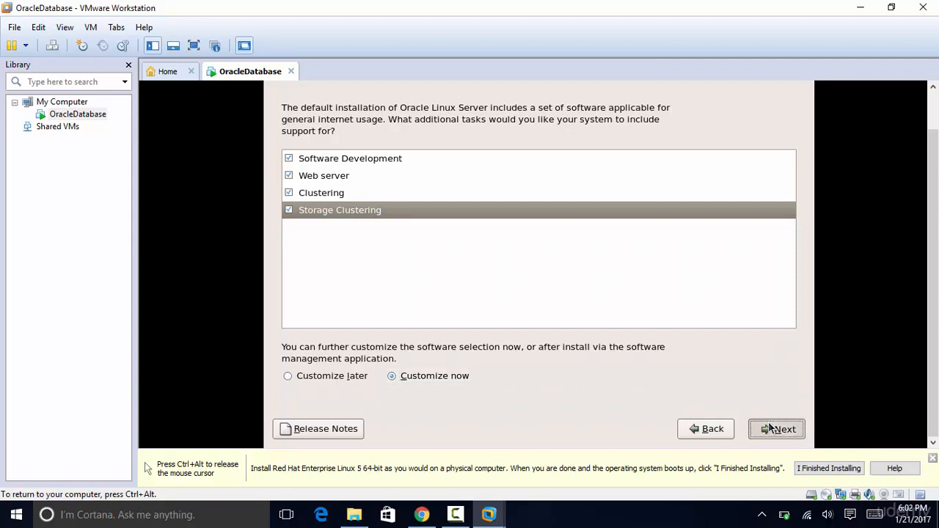
left_click(645, 139)
left_click(645, 126, "ctrl")
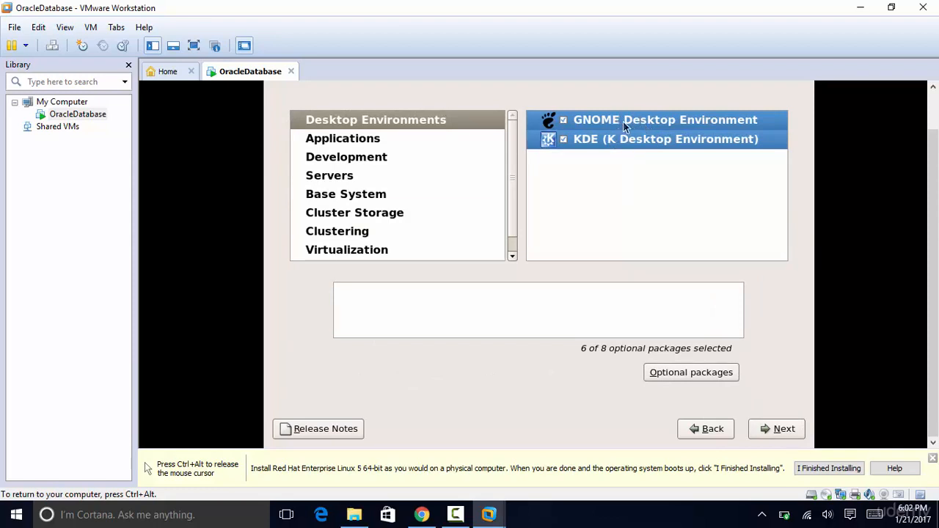
- Include all optional packages for the GNOME and KDE desktop groups
right_click(622, 121)
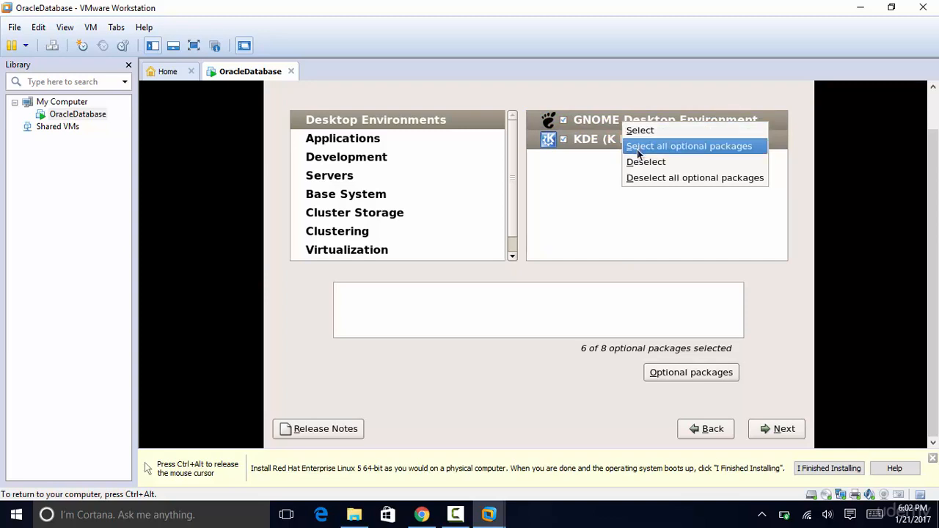
left_click(636, 148)
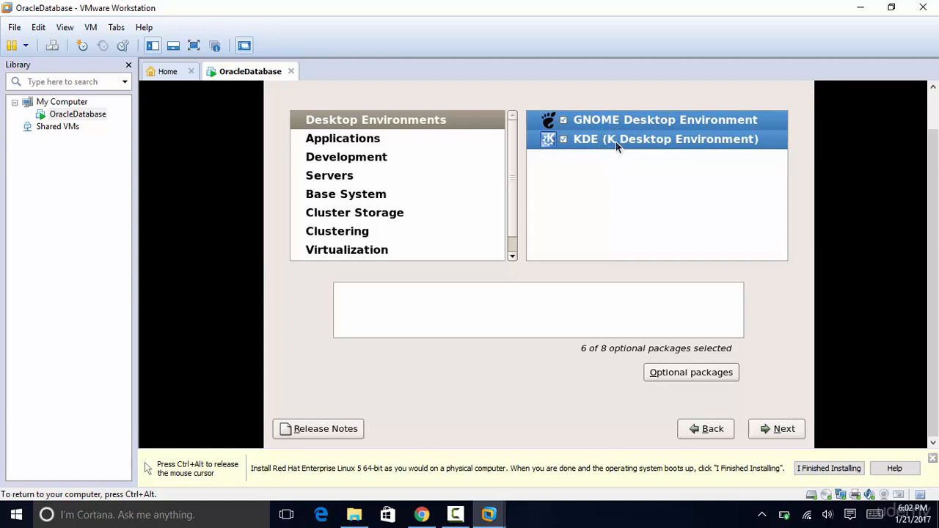
right_click(615, 140)
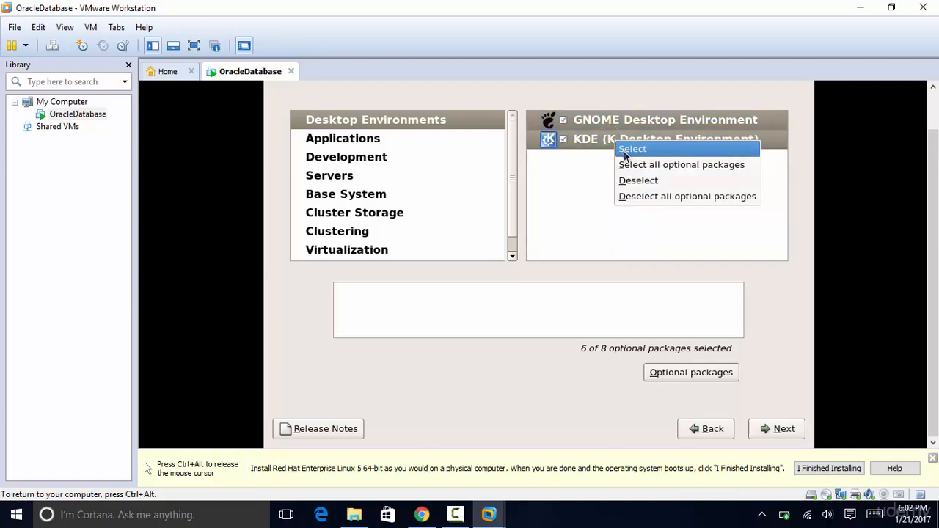
left_click(627, 165)
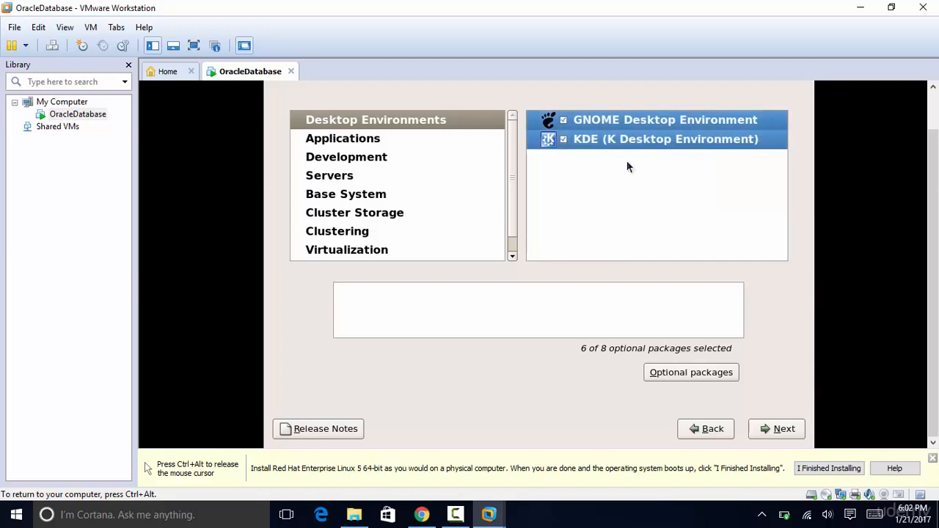
- Check every Applications group along with all its optional packages
left_click(353, 144)
left_click(688, 156)
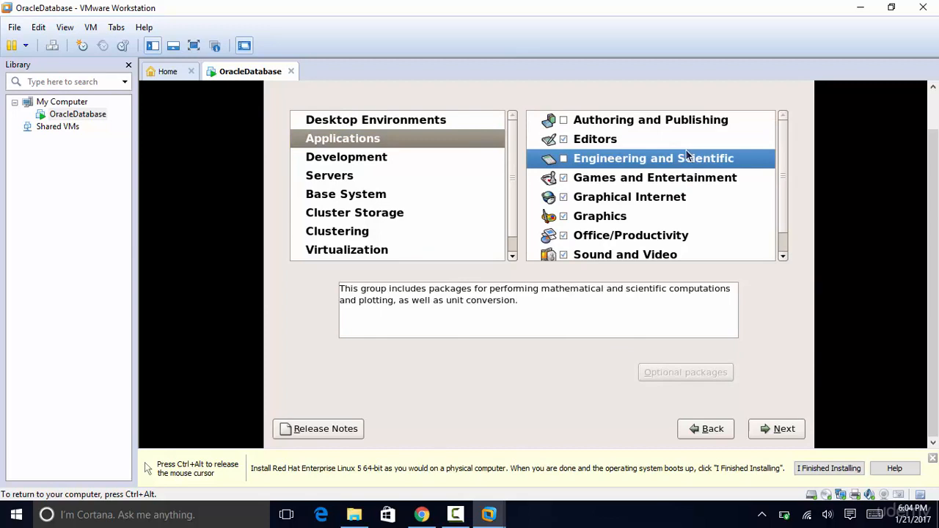
key("ctrl+a")
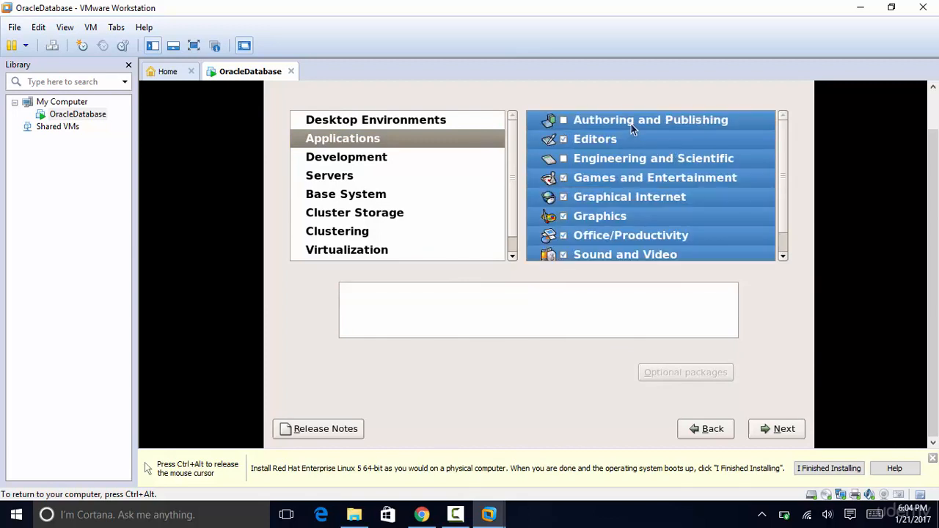
right_click(637, 155)
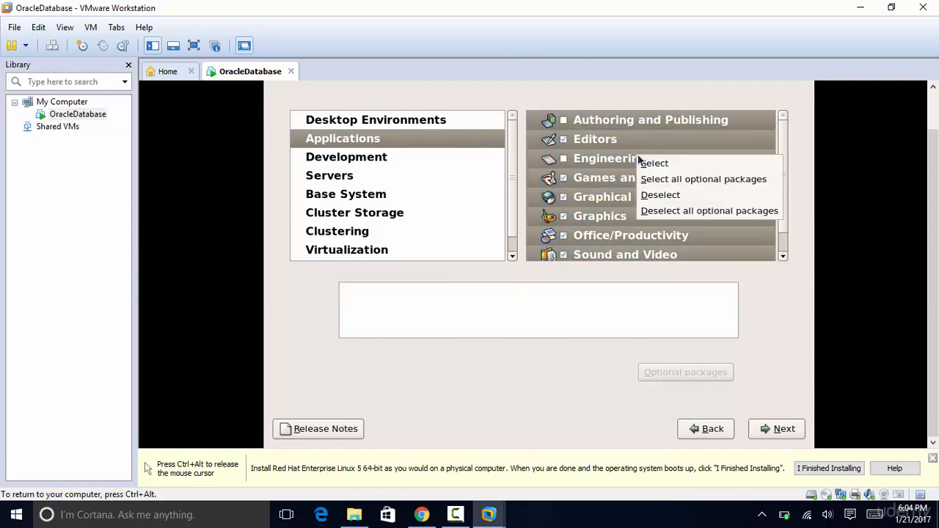
left_click(652, 178)
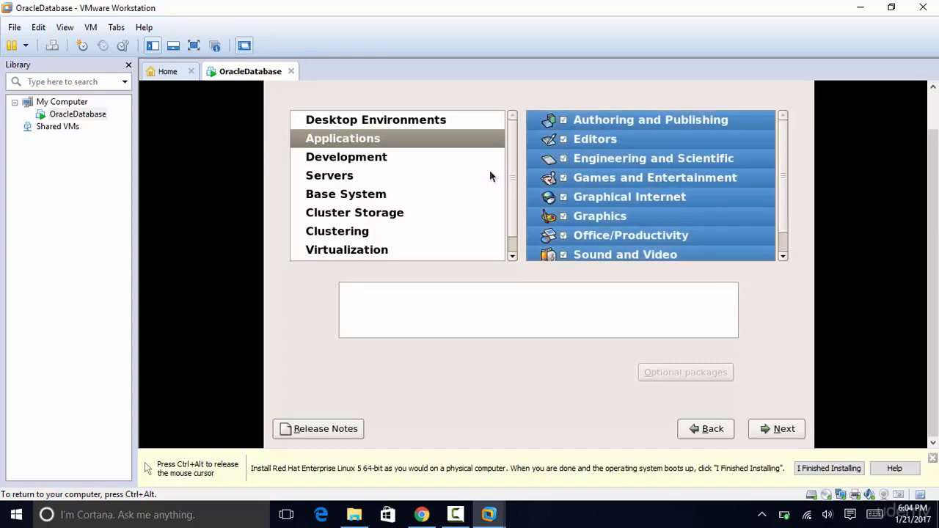
- Check every Development group along with all its optional packages
left_click(382, 160)
left_click(650, 167)
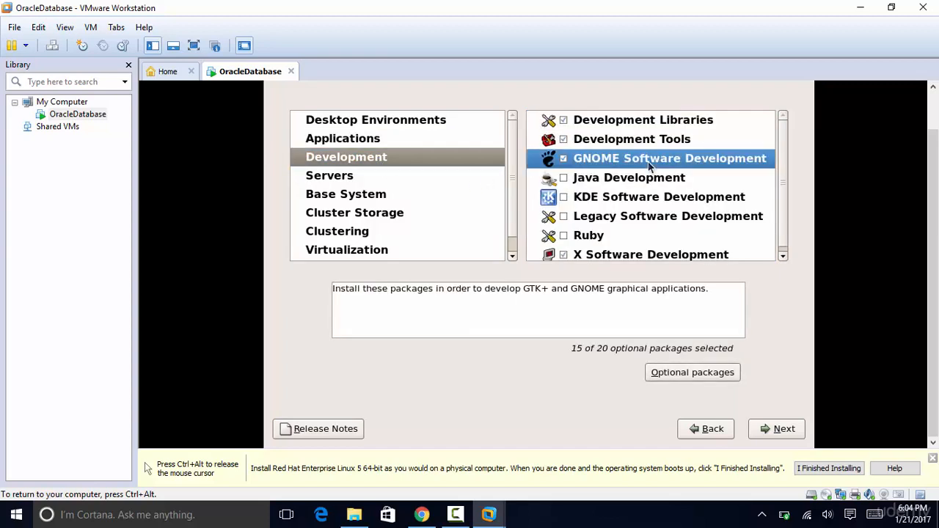
key("ctrl+a")
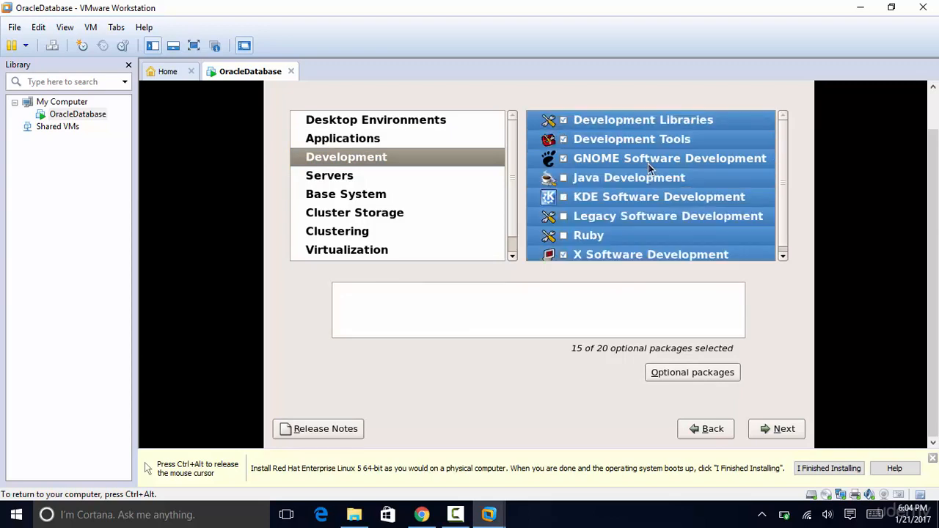
right_click(647, 164)
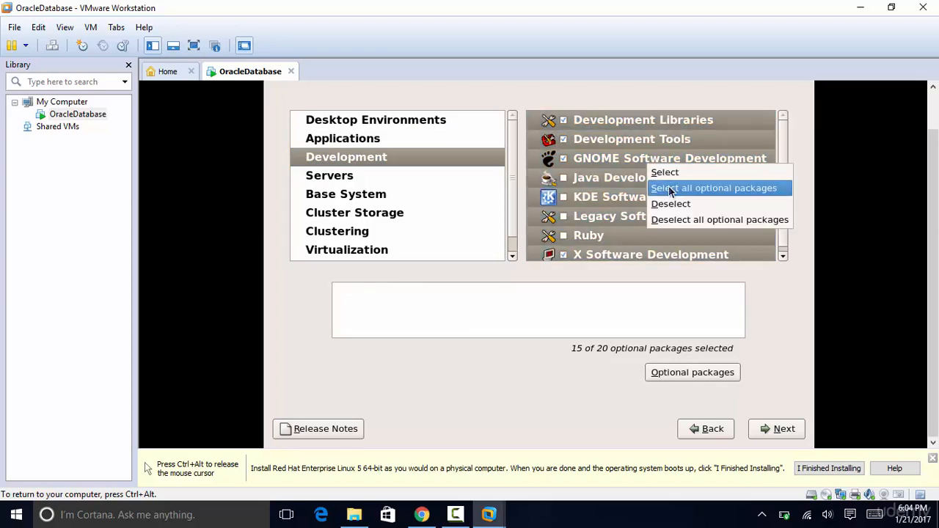
left_click(670, 188)
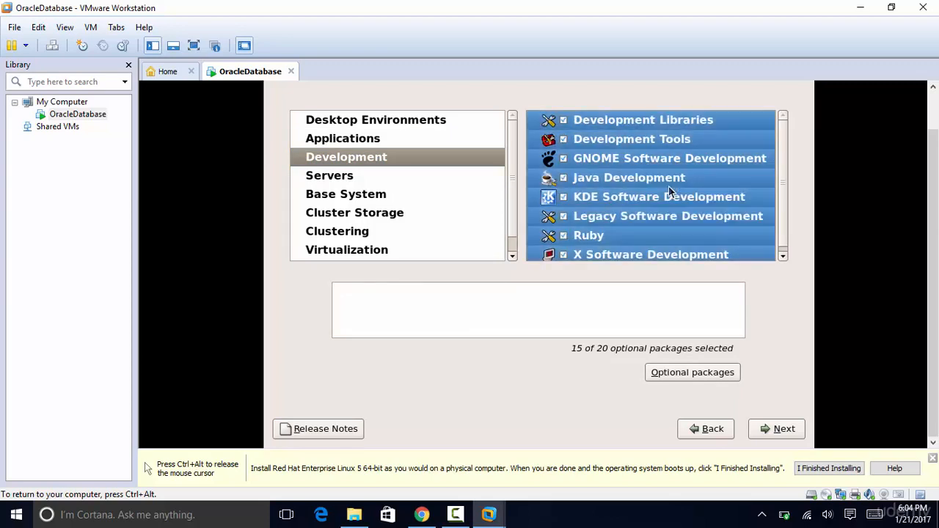
- Check every Servers group along with all its optional packages
left_click(371, 180)
left_click(622, 181)
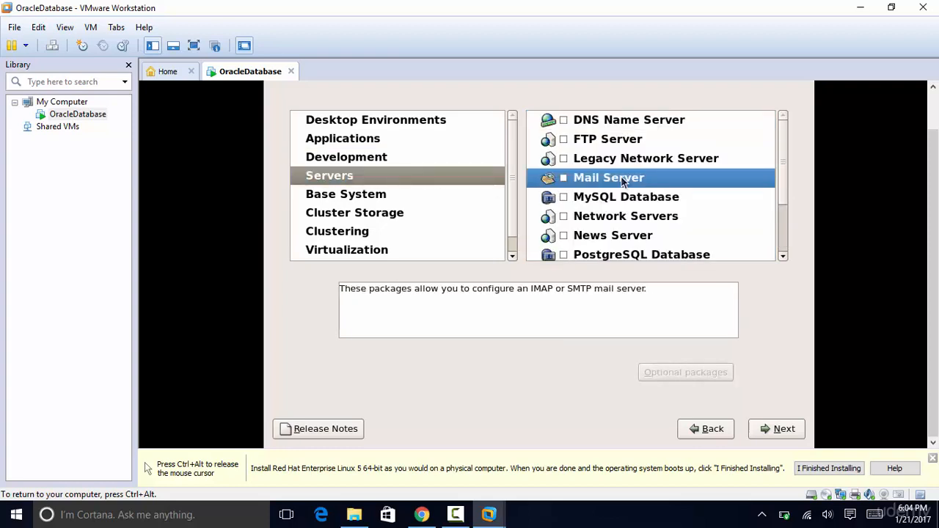
key("ctrl+a")
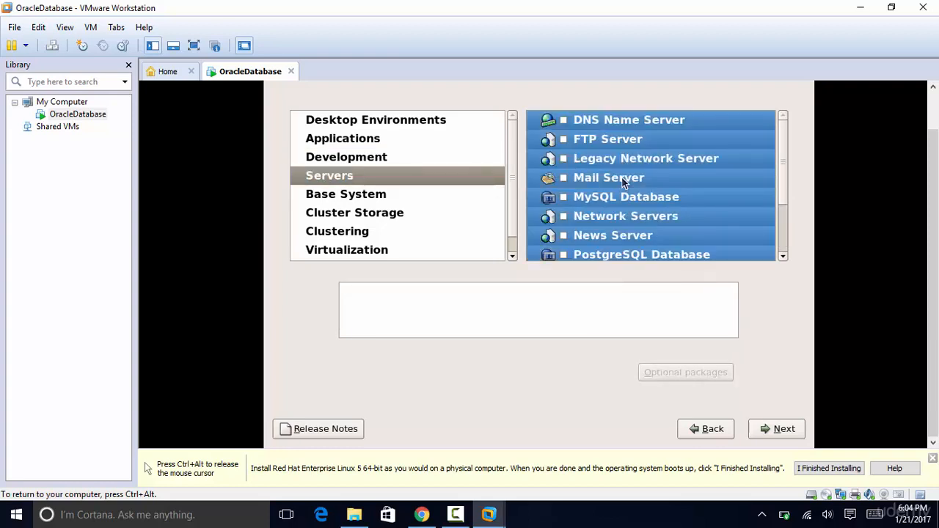
right_click(622, 181)
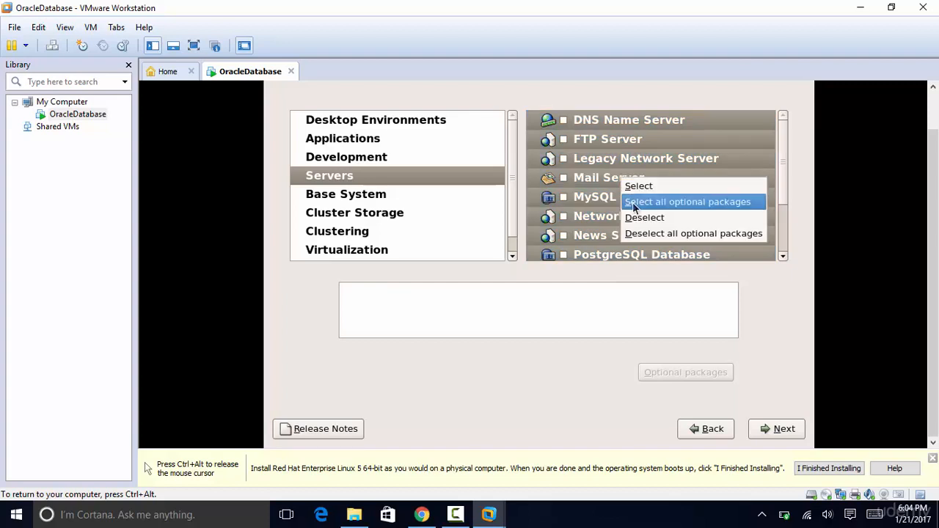
left_click(635, 202)
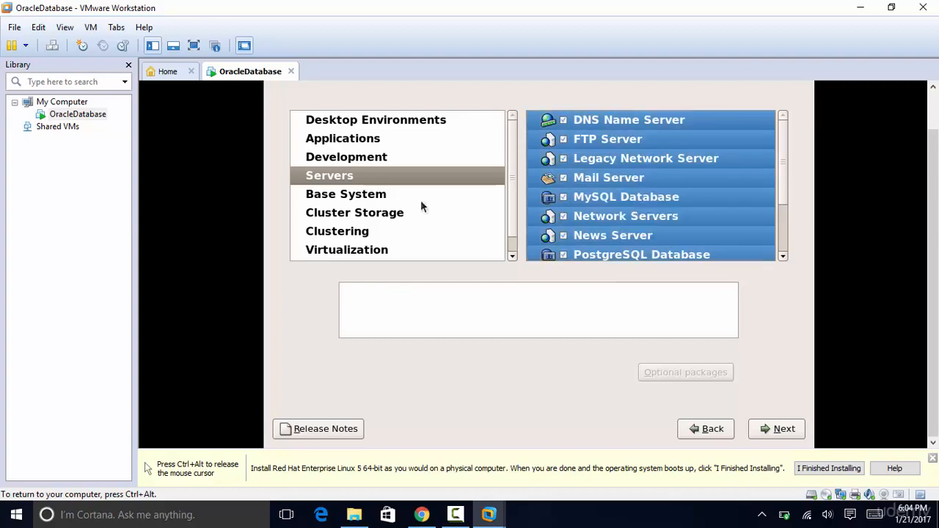
- Check every Base System group along with all its optional packages
left_click(379, 200)
left_click(646, 198)
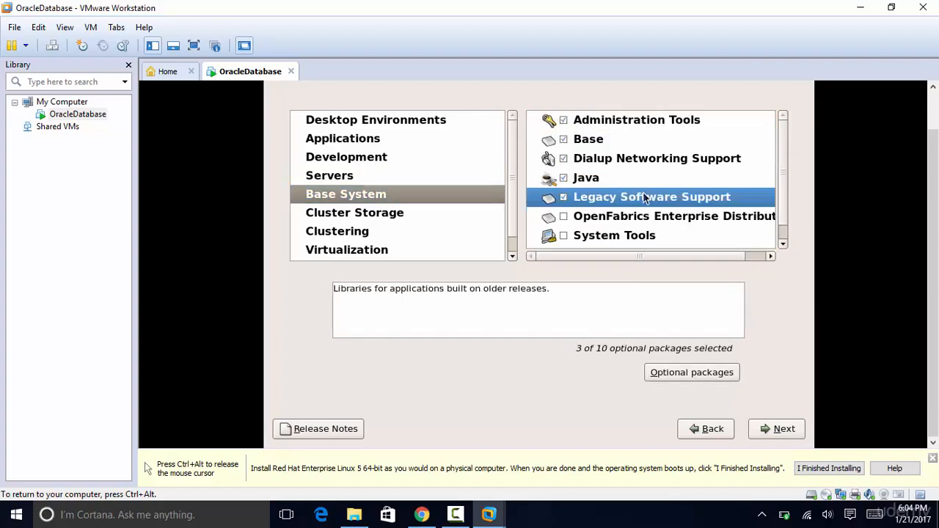
key("ctrl+a")
right_click(642, 193)
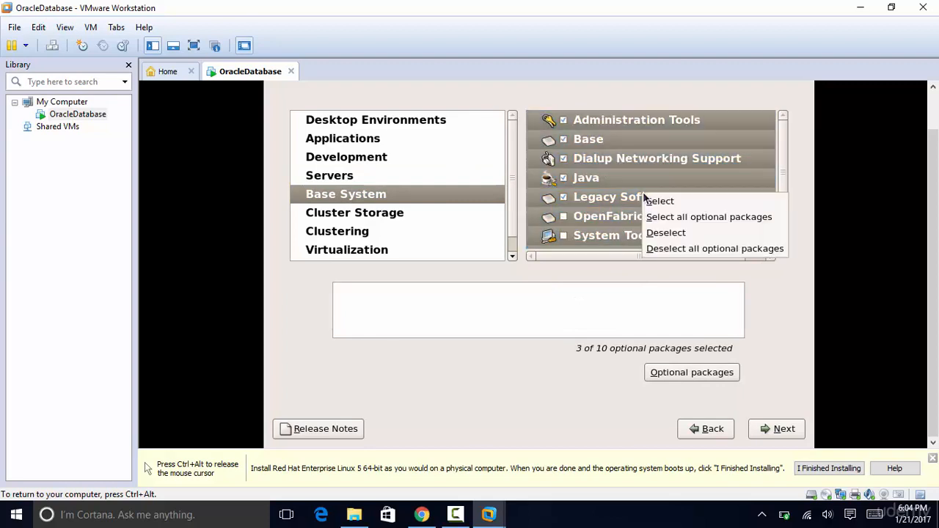
left_click(660, 217)
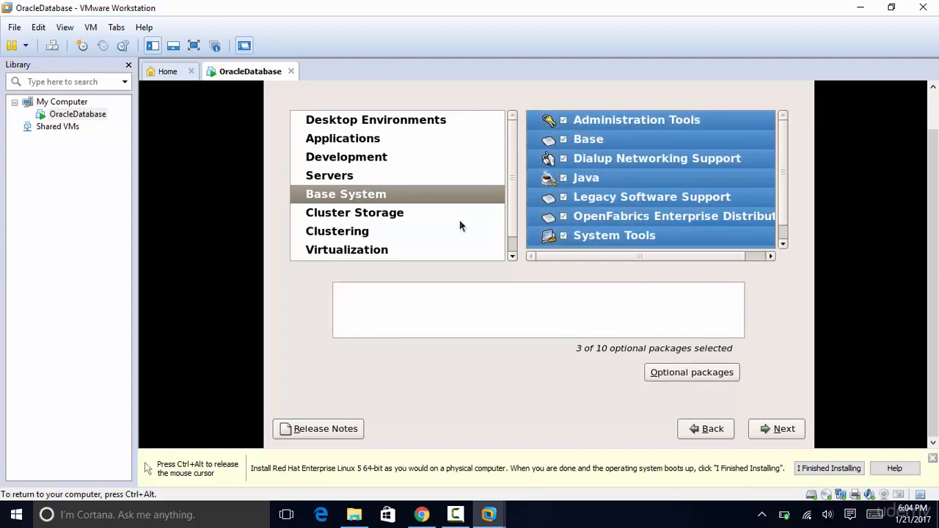
- Include Cluster Storage (all 11 optional packages) and Clustering with all optional packages
left_click(392, 222)
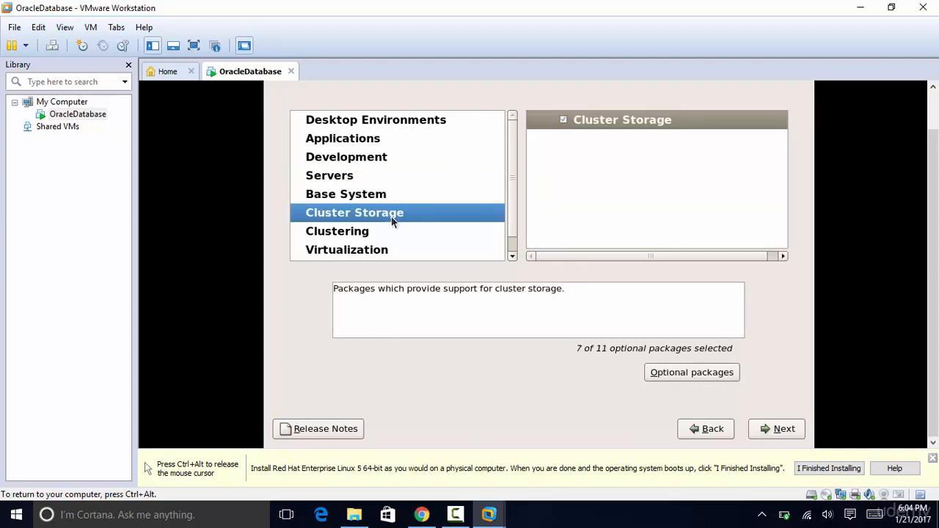
left_click(599, 125)
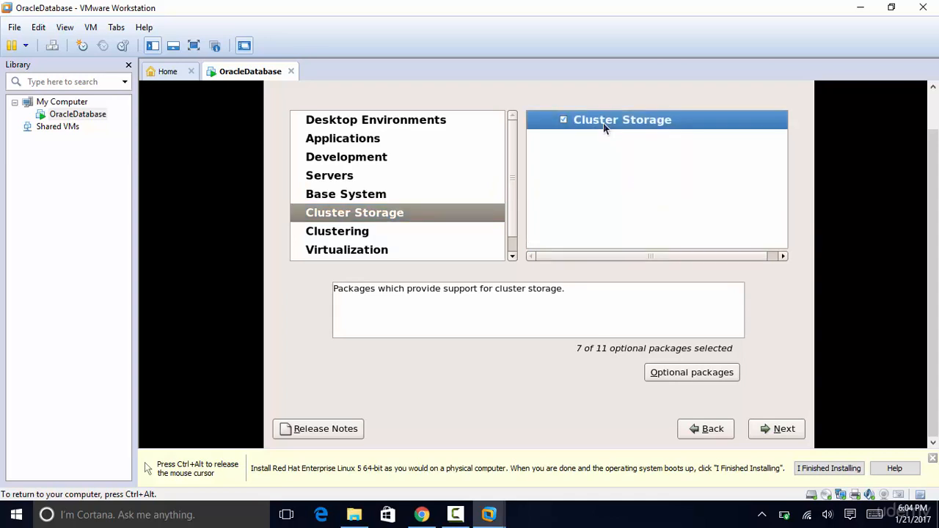
right_click(595, 121)
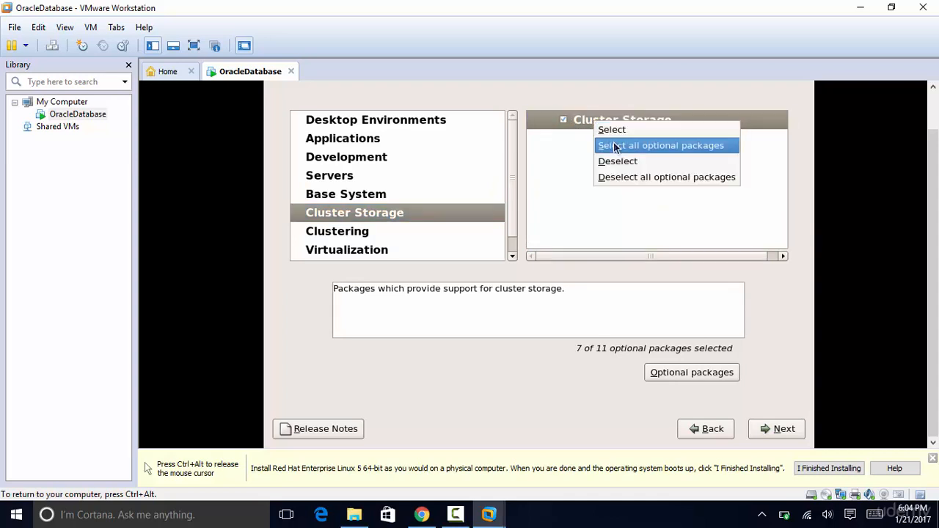
left_click(614, 145)
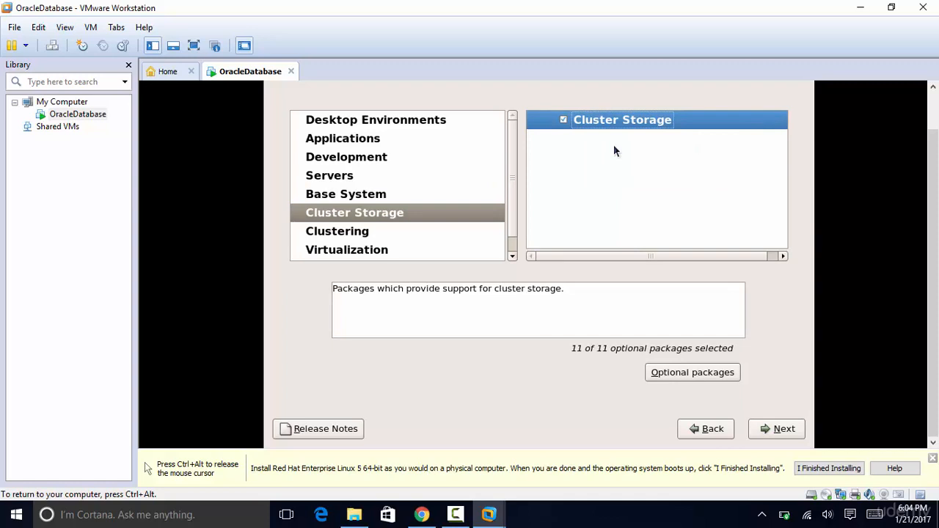
left_click(380, 239)
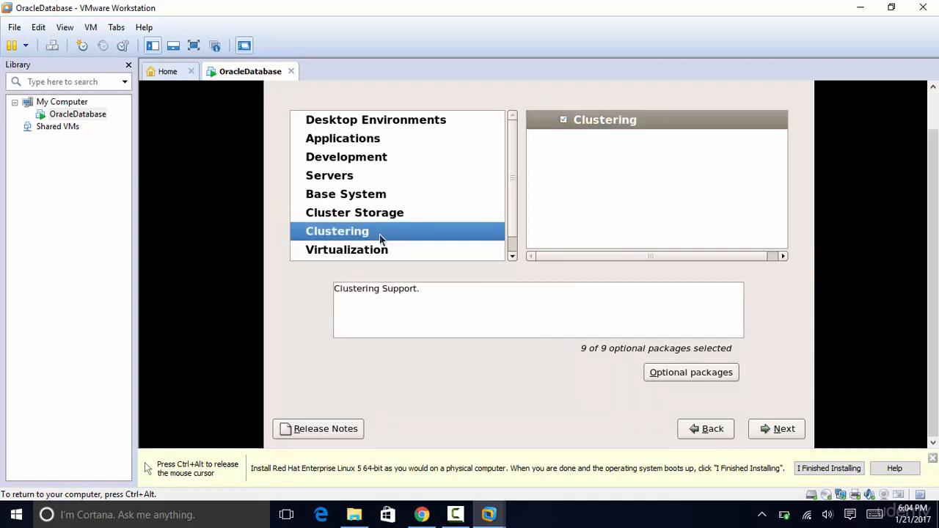
left_click(616, 117)
right_click(616, 117)
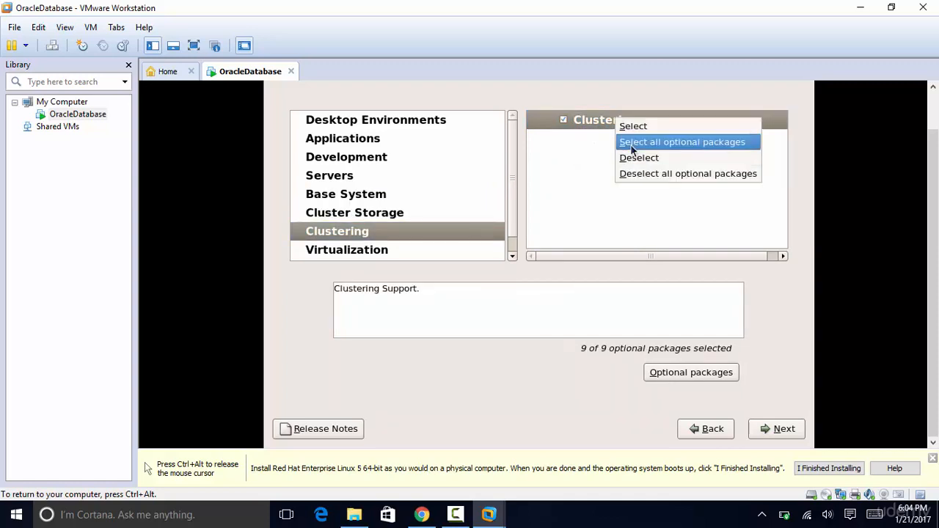
left_click(630, 144)
- Check the Virtualization KVM group with all 13 optional packages
left_click(385, 251)
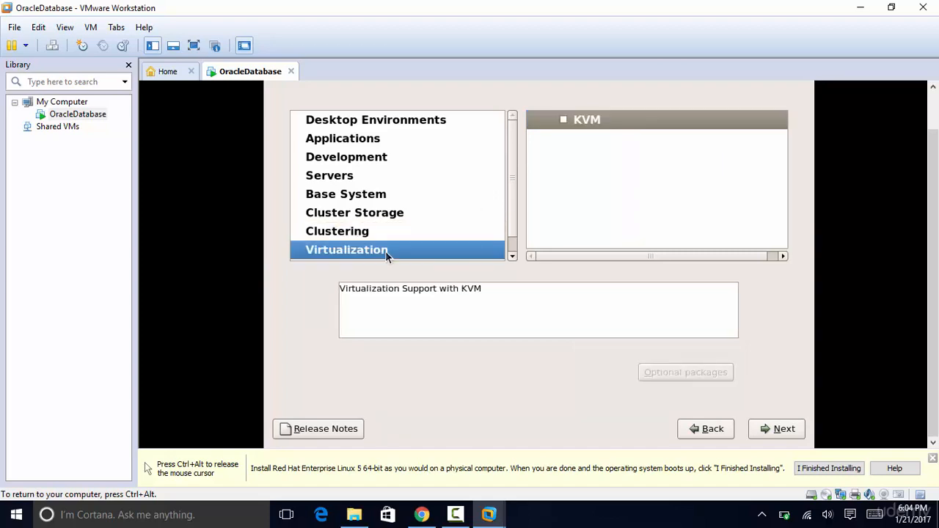
left_click(616, 118)
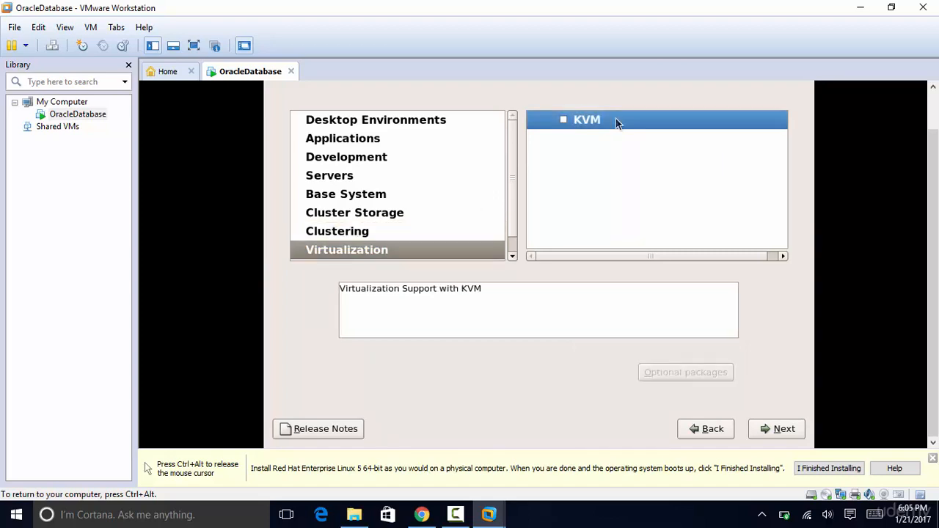
right_click(615, 118)
left_click(633, 143)
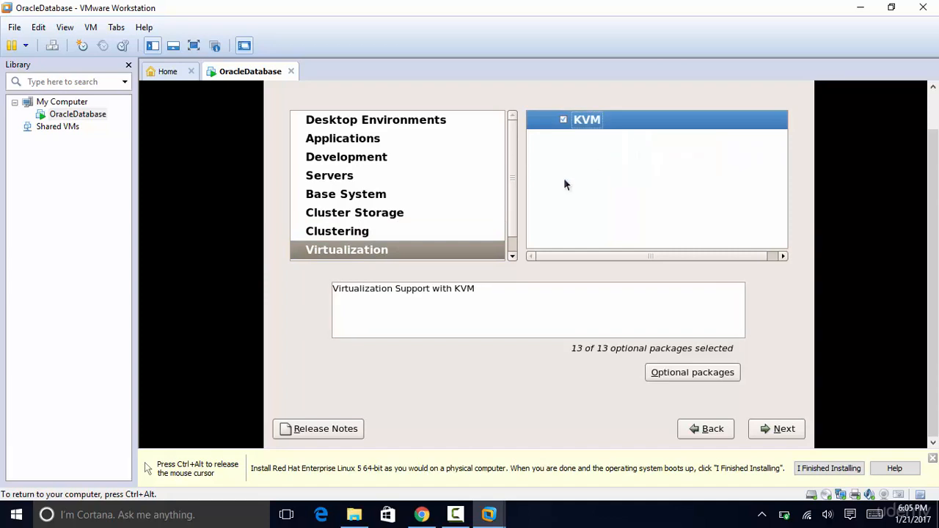
left_click(514, 255)
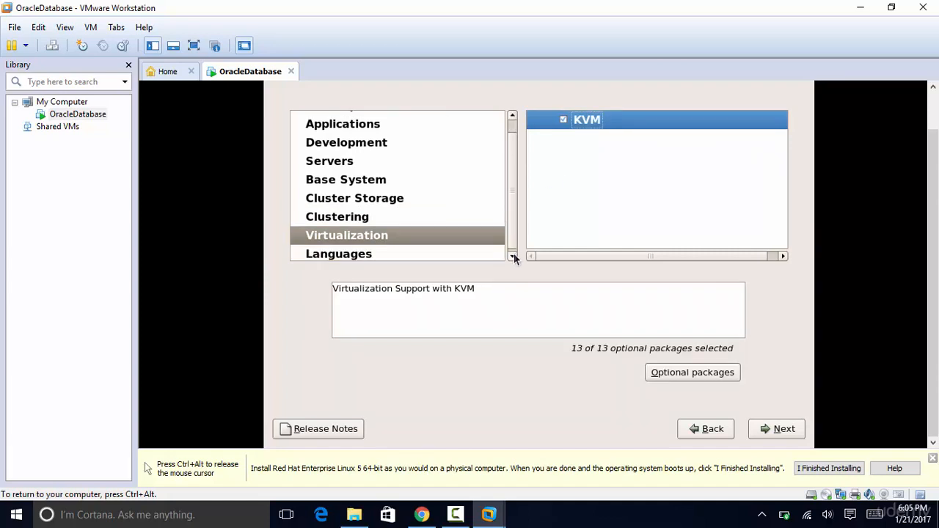
- Review the package categories, ending back at Desktop Environments
left_click(451, 249)
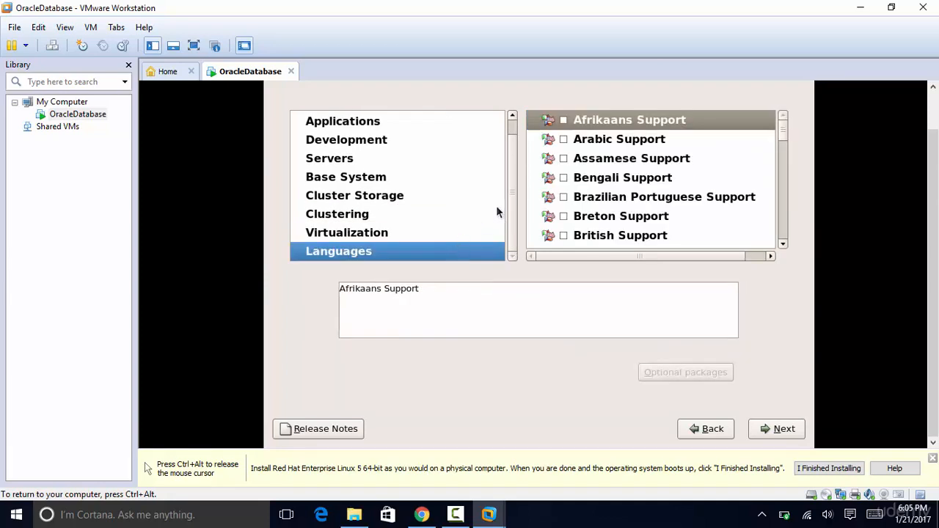
left_click(438, 201)
left_click(402, 119)
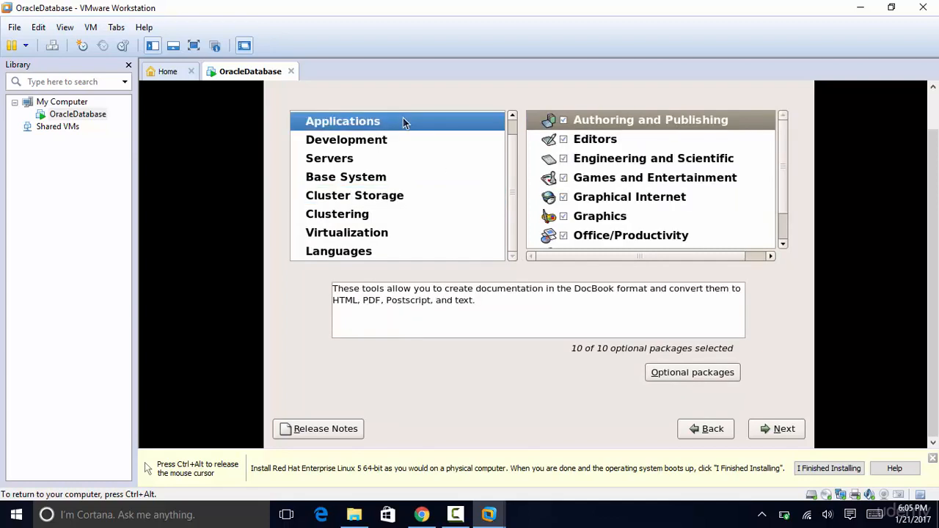
key("Down")
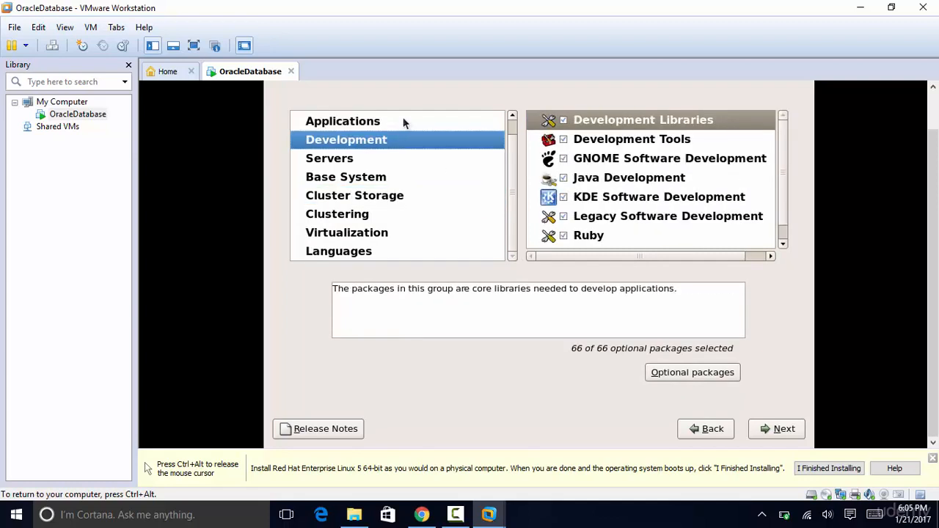
key("Down")
key("Down")
key("Down")
key("Down")
key("Down")
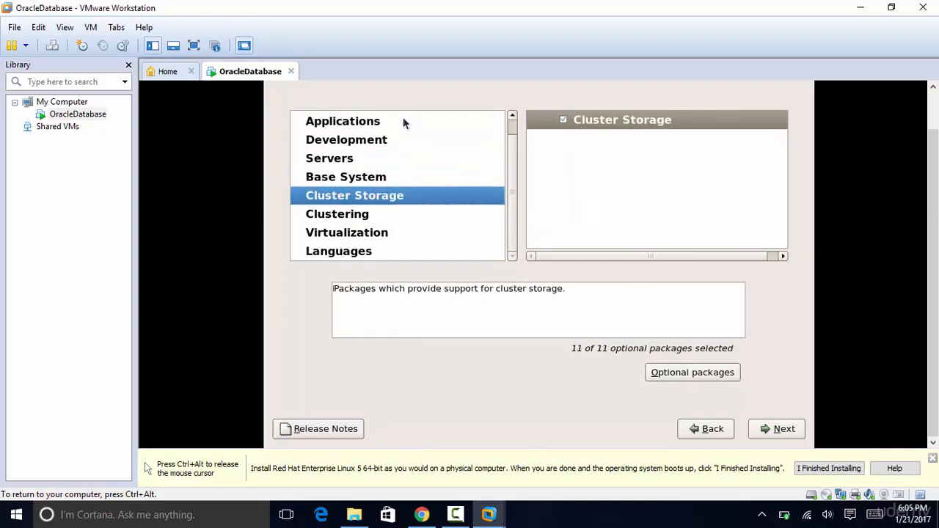
key("Down")
key("Up")
key("Up")
key("Up")
key("Up")
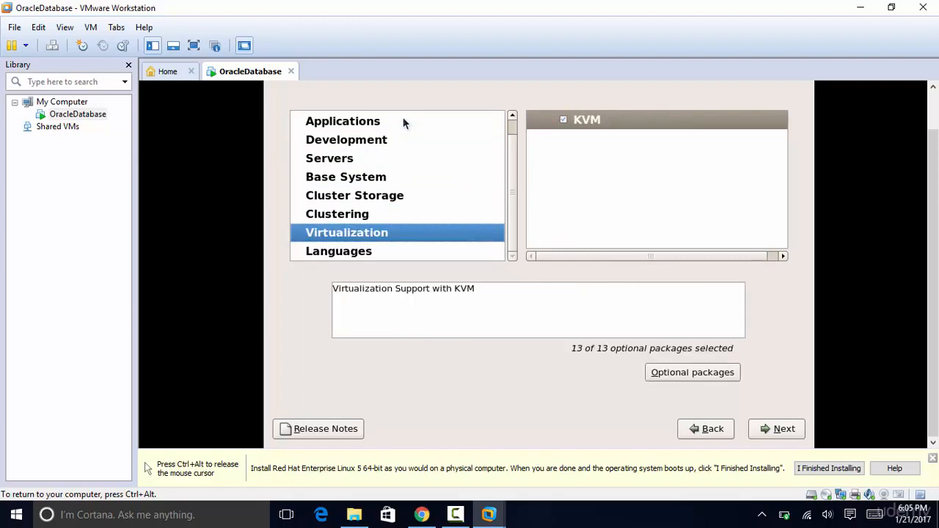
key("Up")
key("Up")
key("Up")
key("Up")
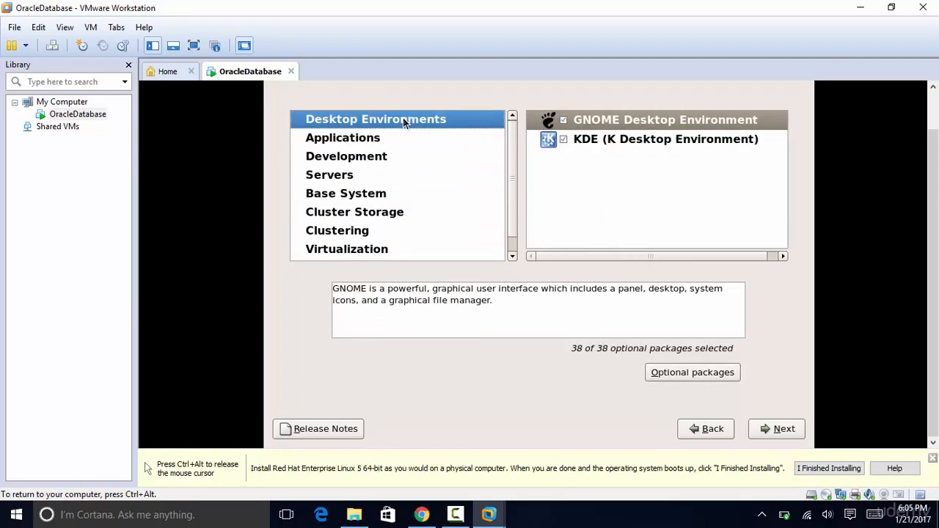
- Accept the package selection and let the installer run its dependency check
left_click(782, 430)
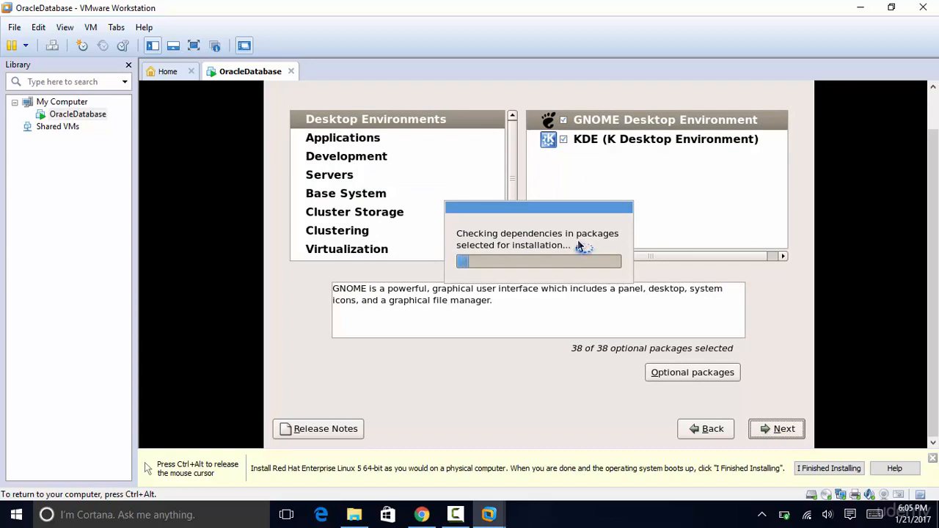
key("ctrl+alt")
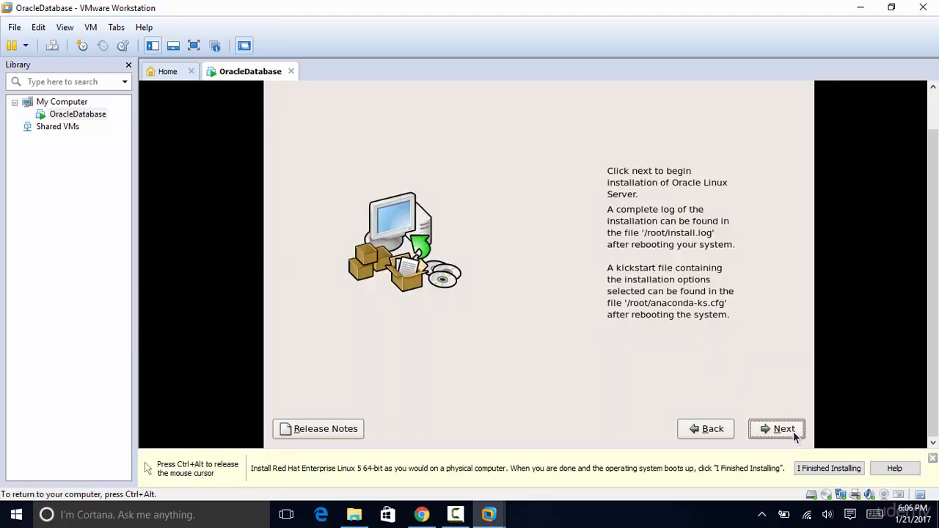
- Begin installing Oracle Linux Server onto the VM
left_click(784, 429)
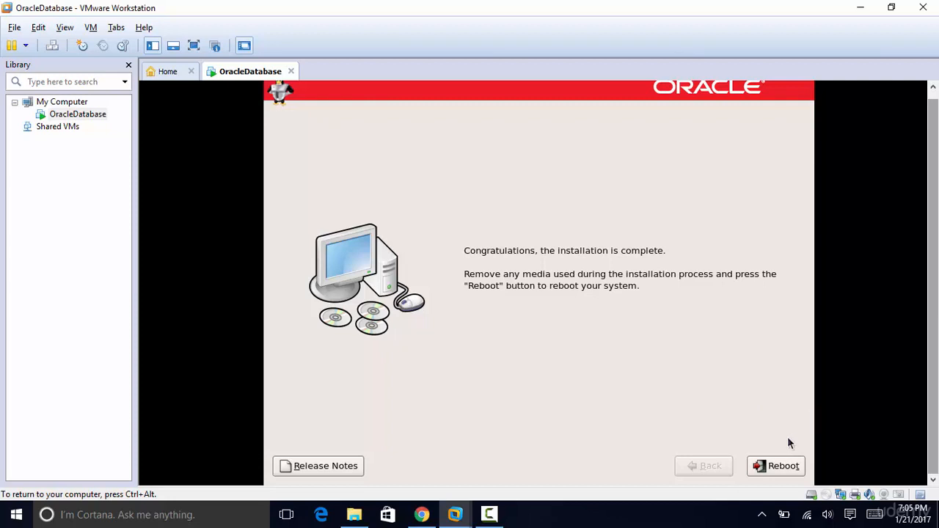
- Reboot the VM from the installation Congratulations page
left_click(785, 467)
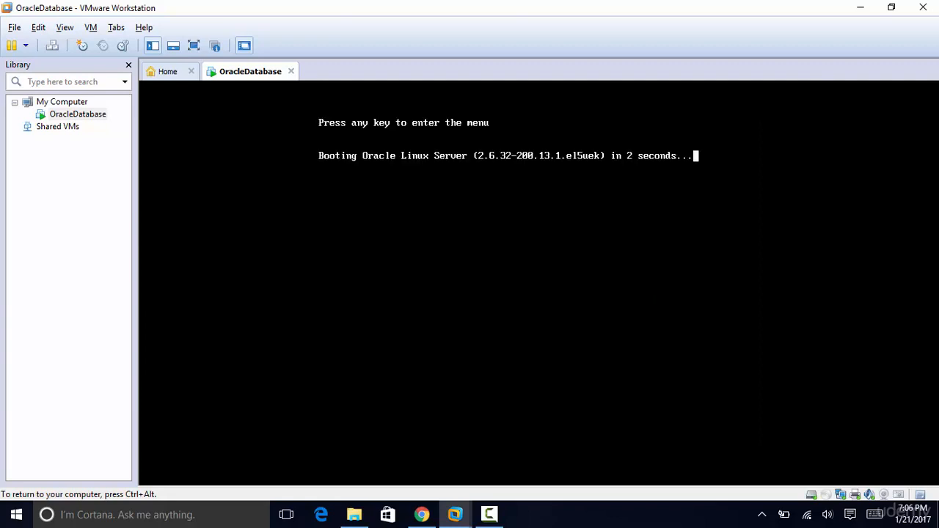
- Stop the GRUB countdown and boot the first Oracle Linux Server kernel entry
key("Escape")
key("Return")
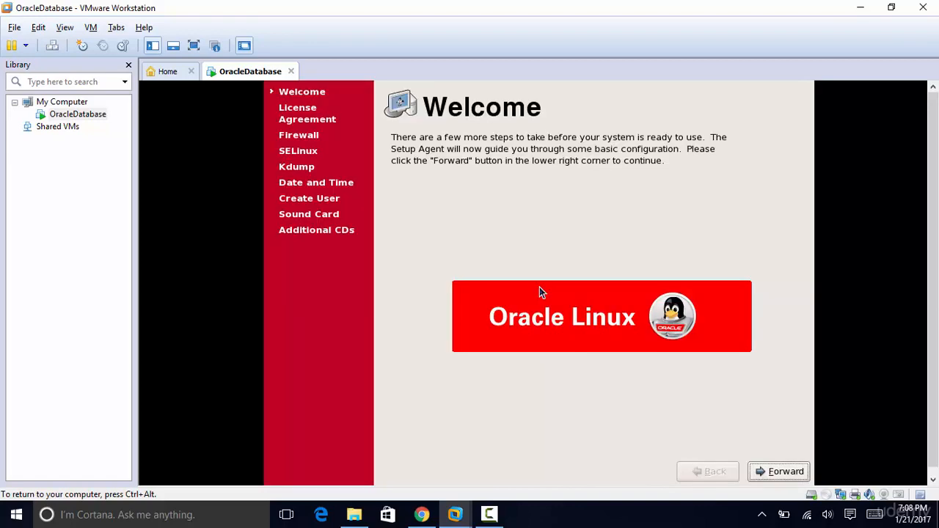
- Accept the license and keep the default Firewall, SELinux, Kdump and Date and Time settings
left_click(785, 472)
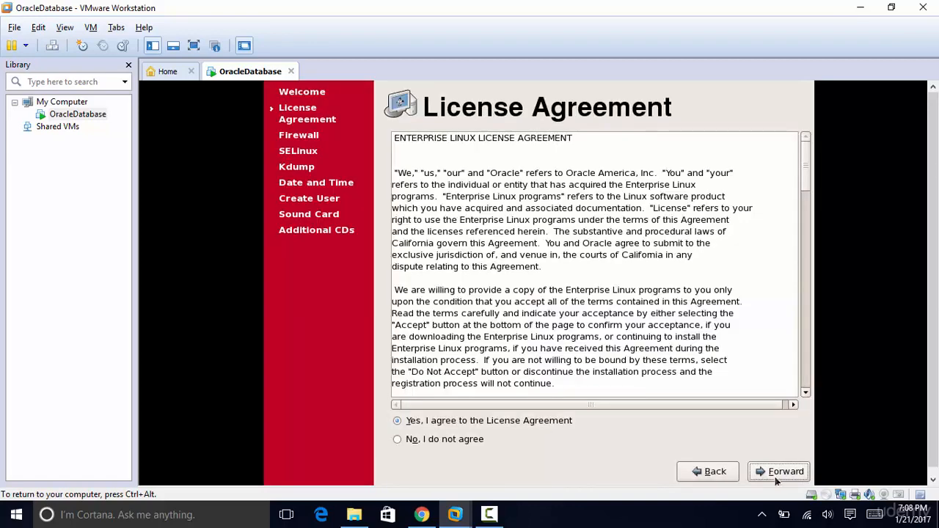
left_click(781, 474)
left_click(780, 473)
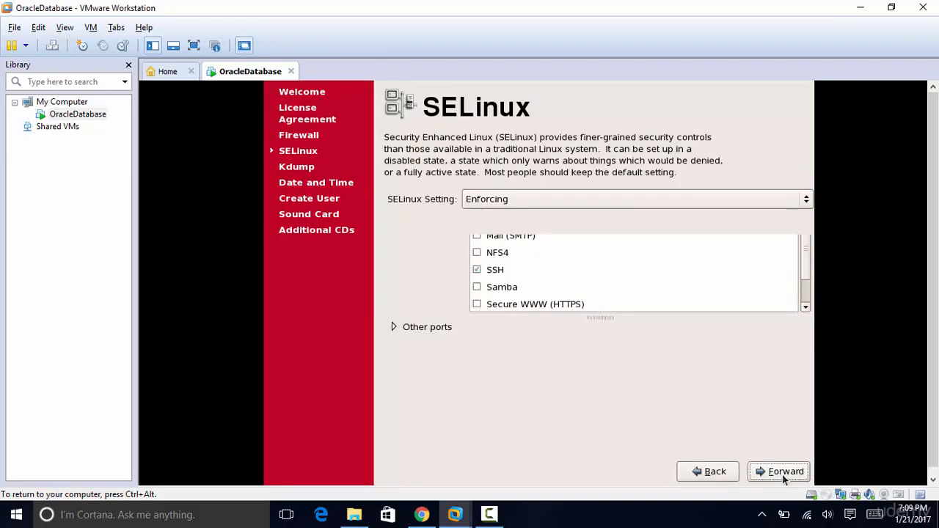
left_click(783, 477)
left_click(786, 473)
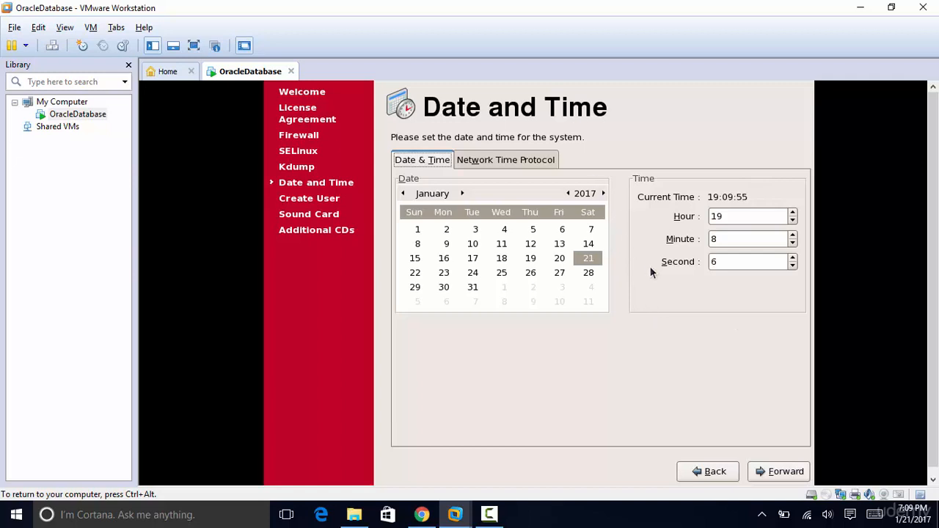
left_click(786, 472)
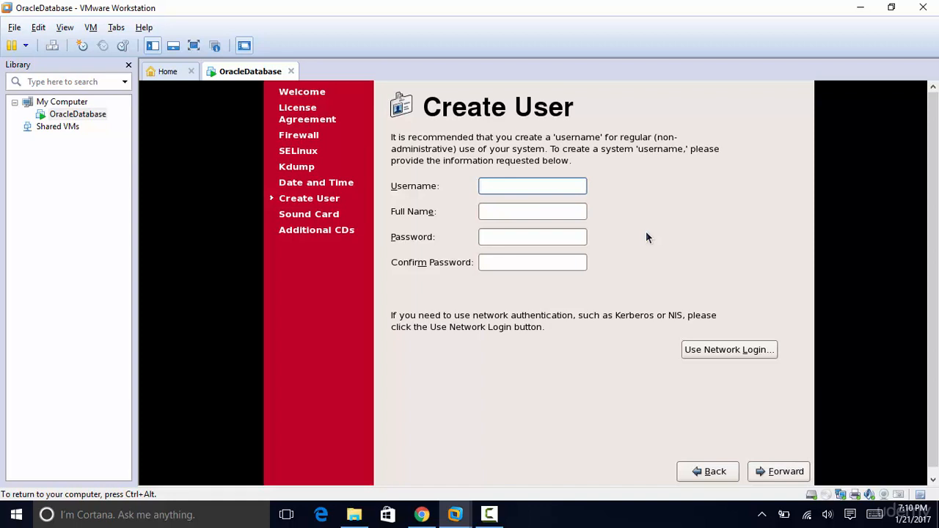
- Enter username 'training', the full name, and the account password in both password fields
type("training")
key("Tab")
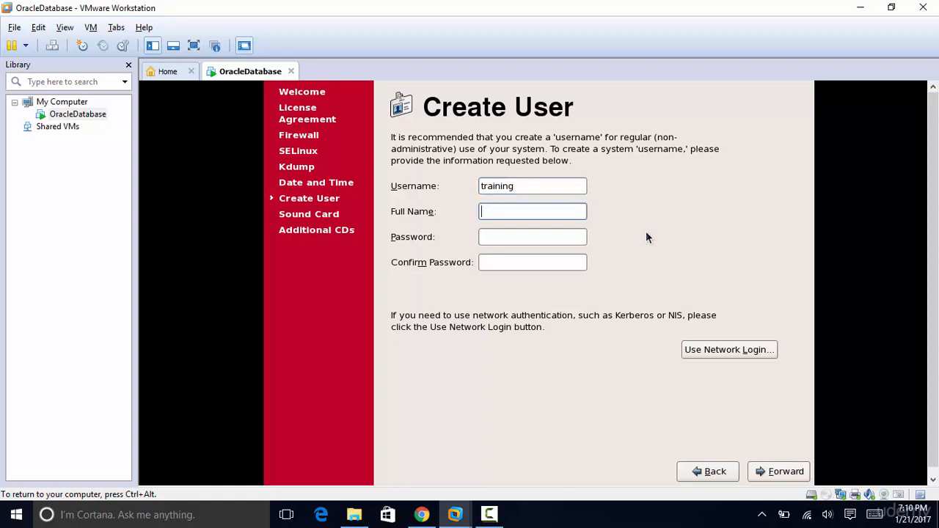
type("training")
key("Tab")
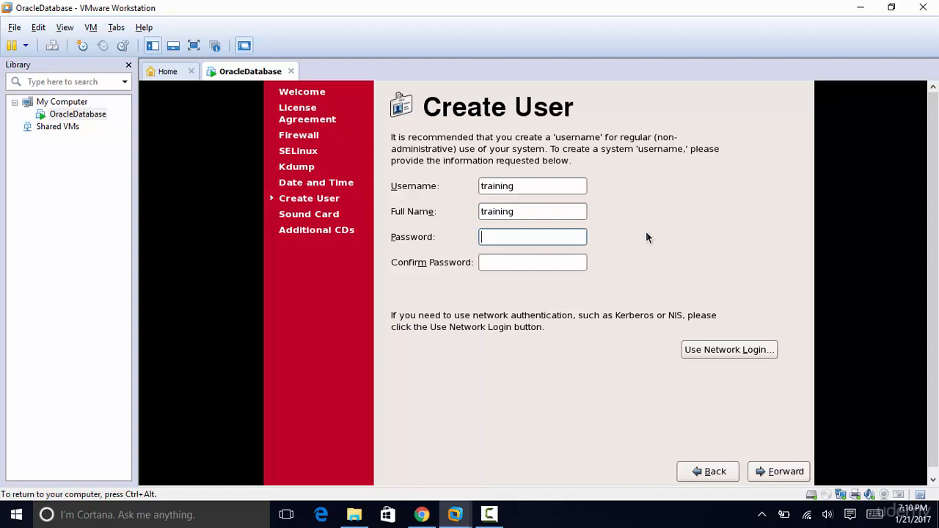
type("training123")
key("Tab")
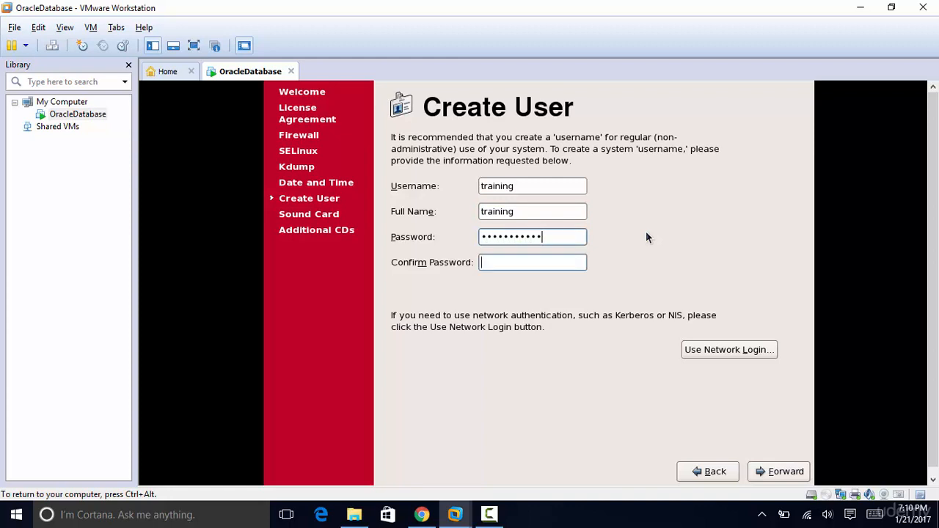
type("traini")
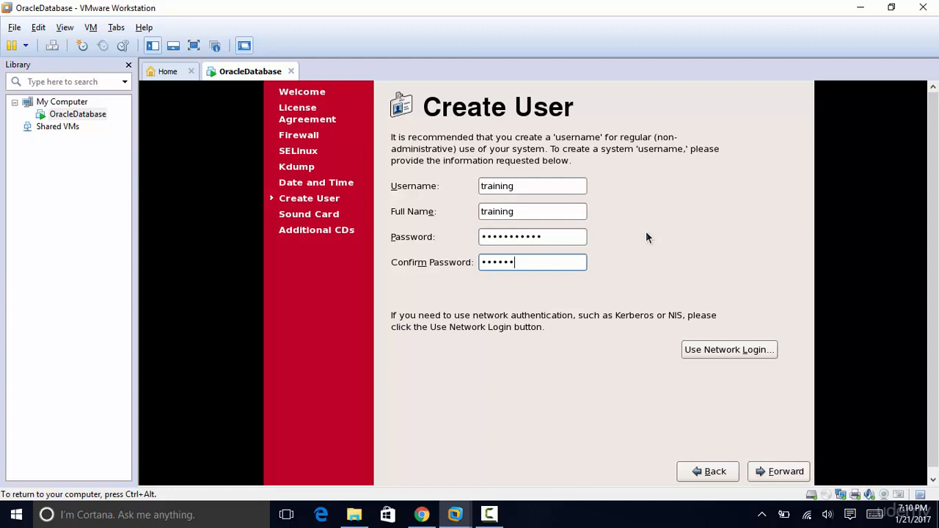
type("n")
key("BackSpace")
key("BackSpace")
key("BackSpace")
key("BackSpace")
key("BackSpace")
key("BackSpace")
key("BackSpace")
type("training123")
- Save the new user, skip the sound card test, and finish the first-boot setup
left_click(782, 473)
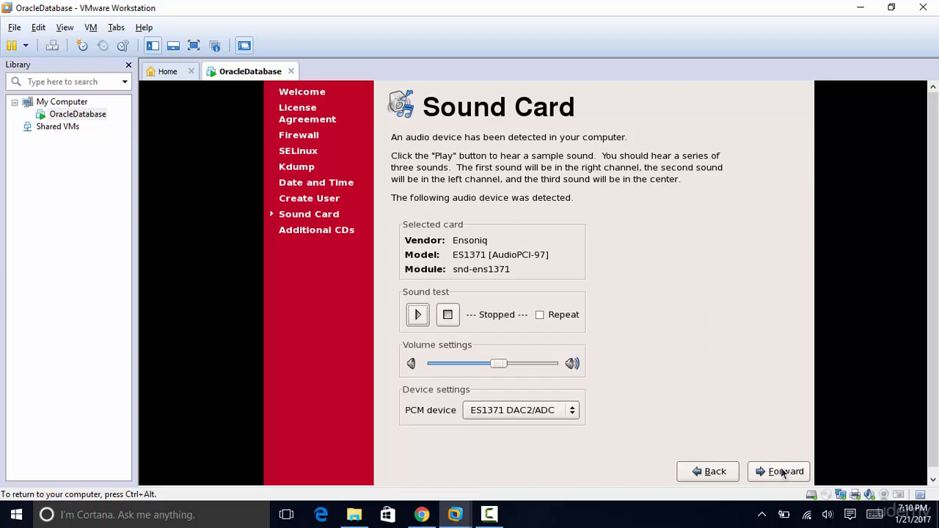
left_click(782, 472)
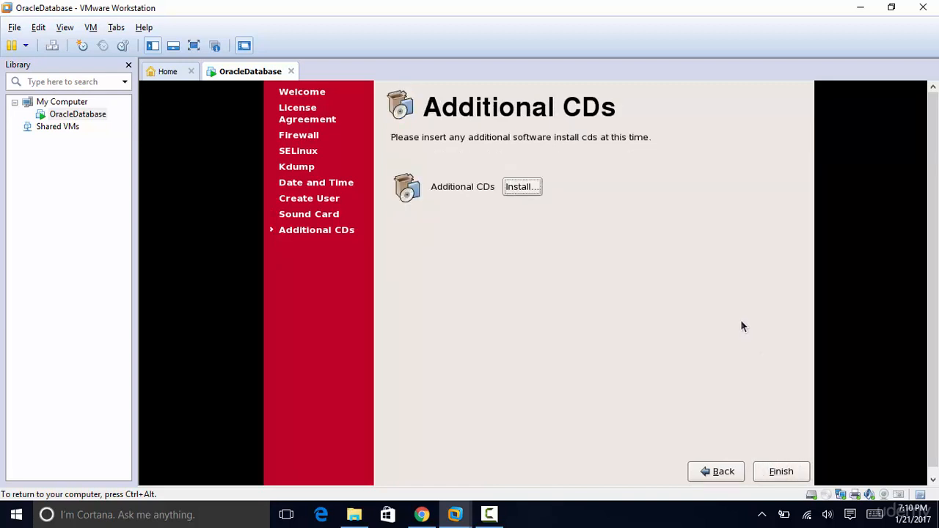
left_click(774, 472)
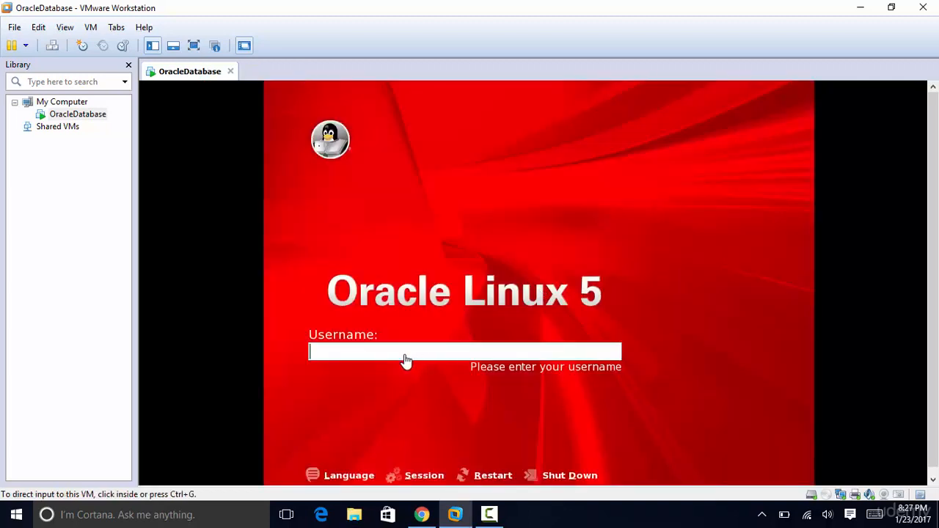
- Log in at the guest login screen as root with the root password
left_click(406, 358)
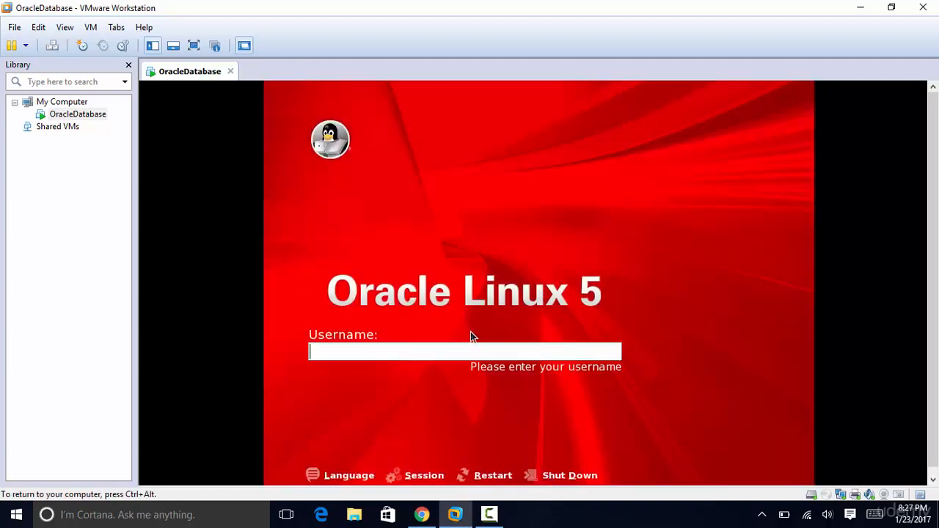
type("root")
key("Return")
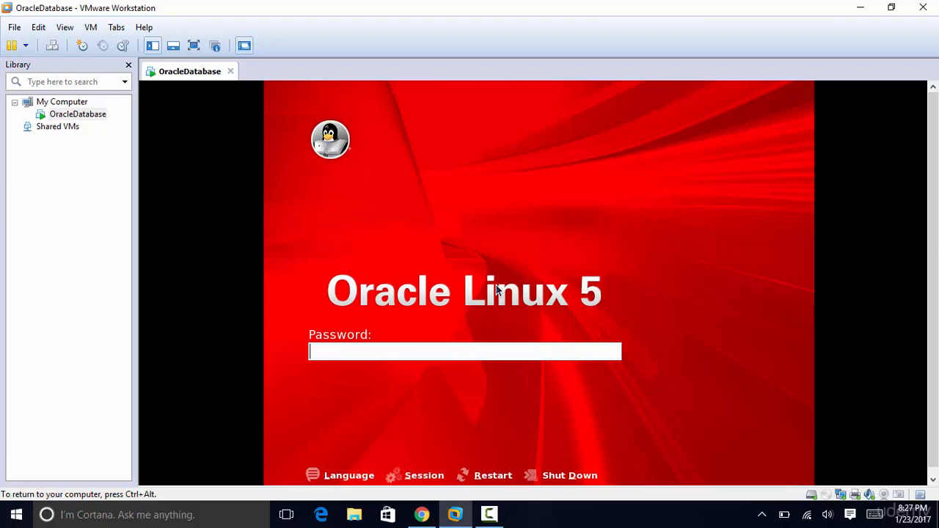
type("•••••••")
key("Return")
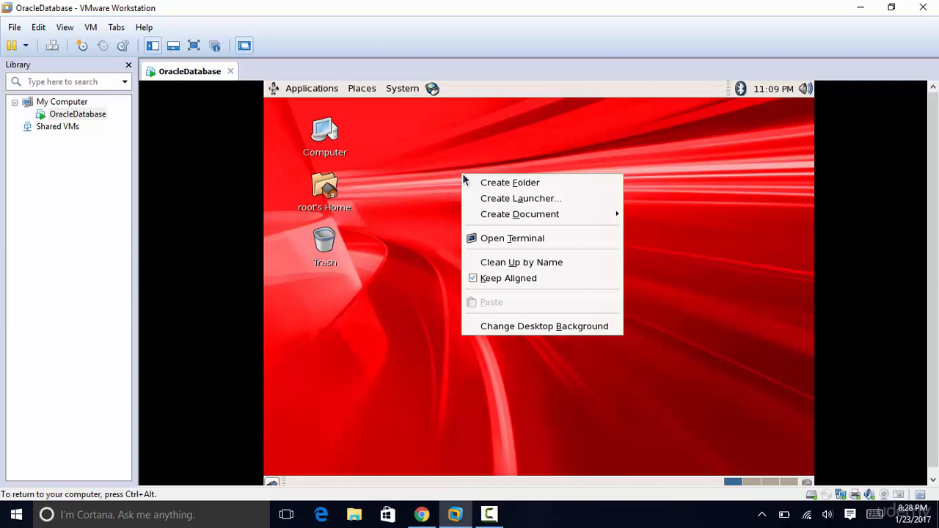
- Open a guest terminal, run df -h to list mounted partitions, and release input with Ctrl+Alt
left_click(509, 239)
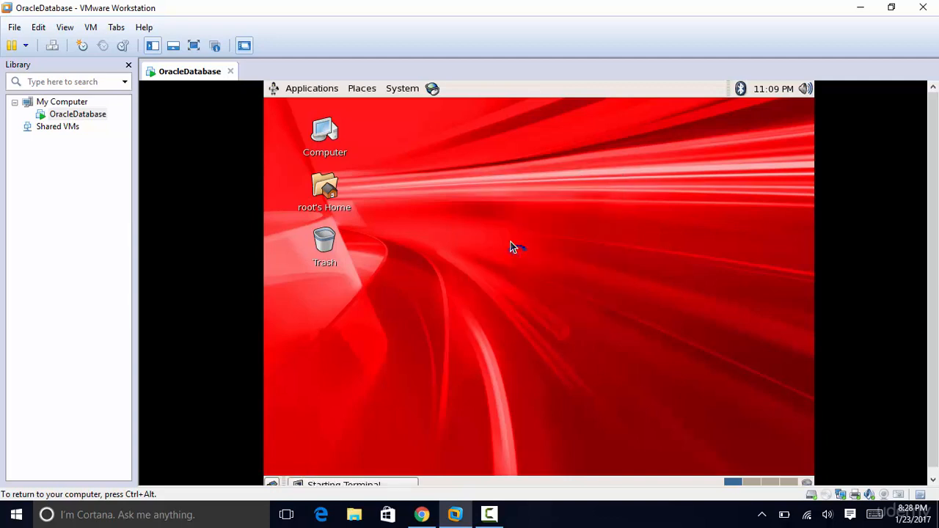
left_click_drag(551, 136, 587, 148)
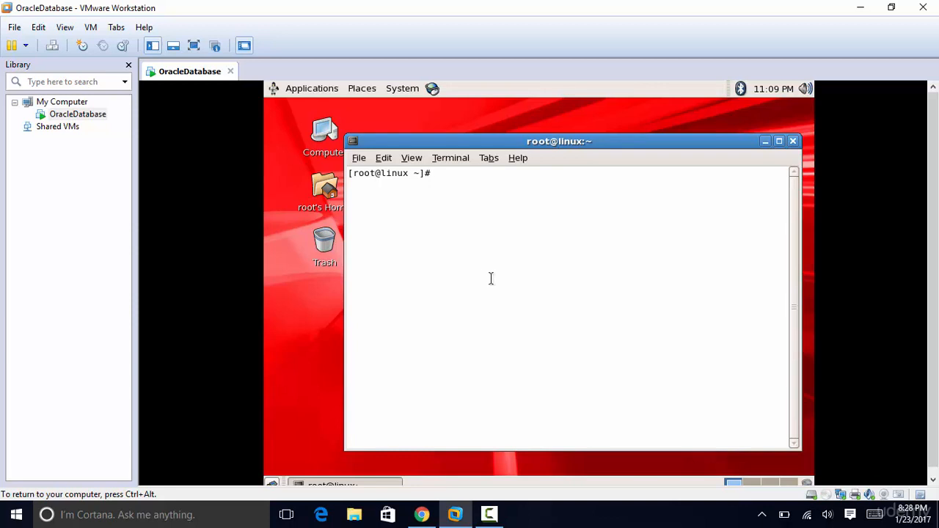
type("df -h")
key("Return")
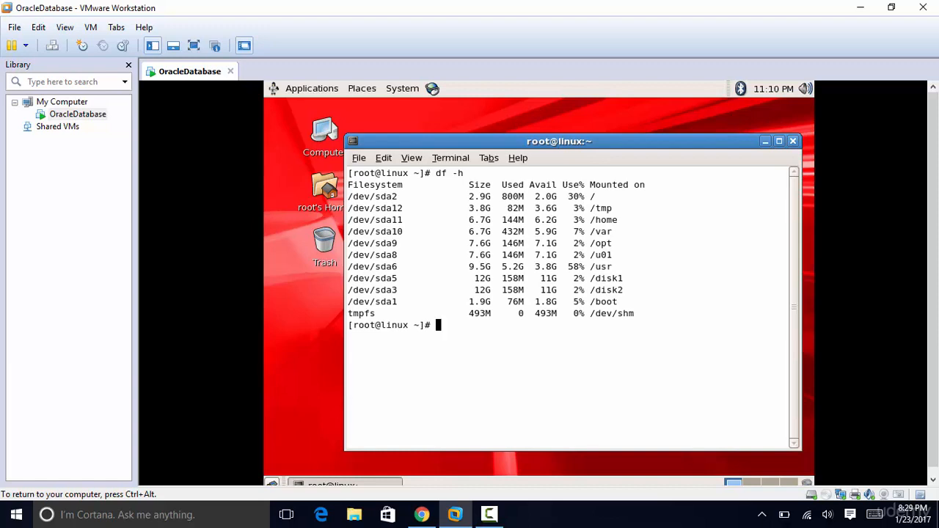
key("ctrl+alt")
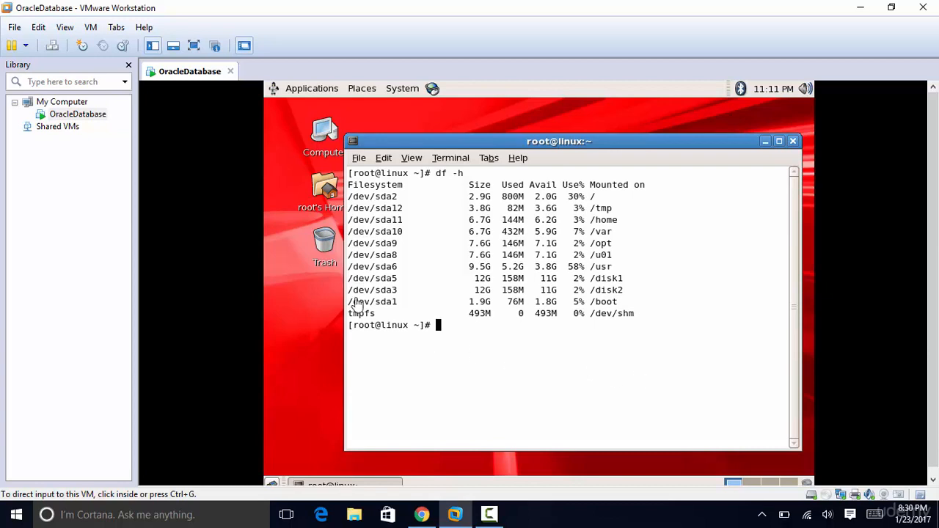
- Mount VMware Tools, extract VMwareTools-9.6.2-1688356.tar.gz to the Desktop, and close the CD window
left_click(91, 31)
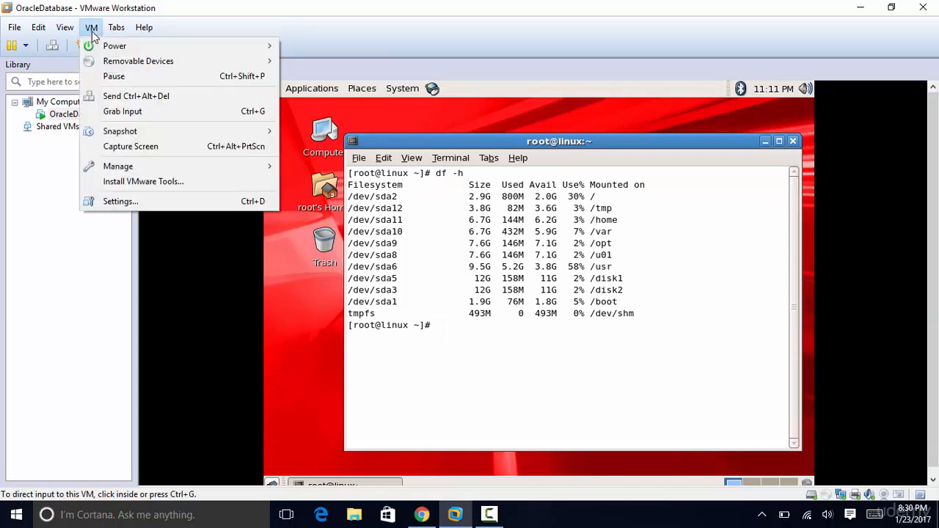
left_click(148, 181)
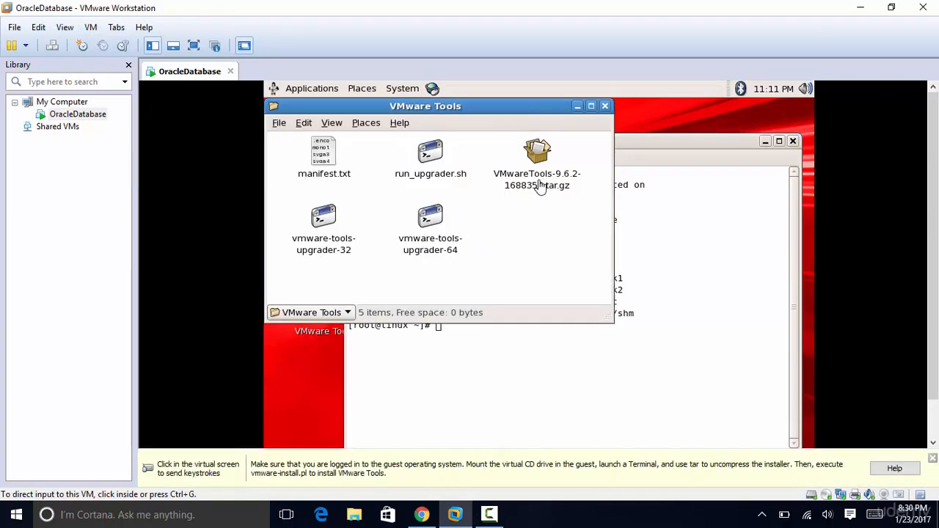
left_click(540, 180)
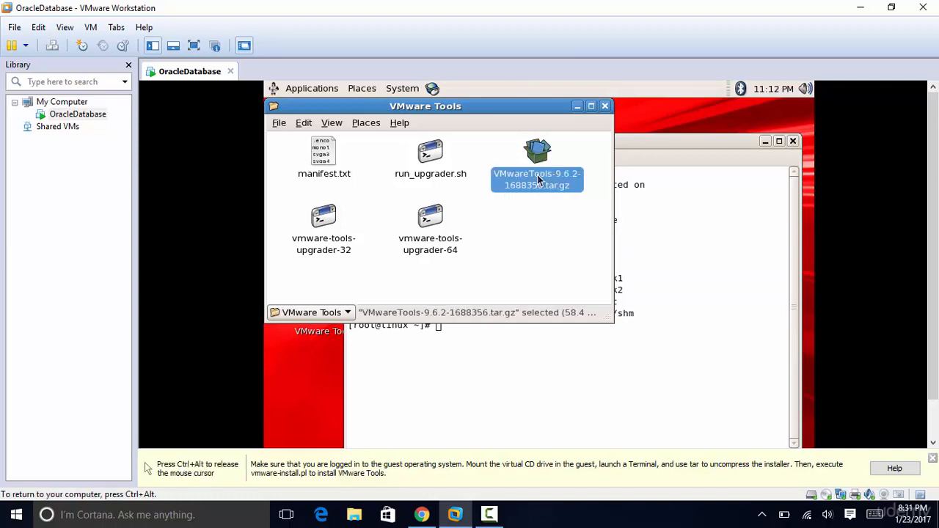
right_click(539, 179)
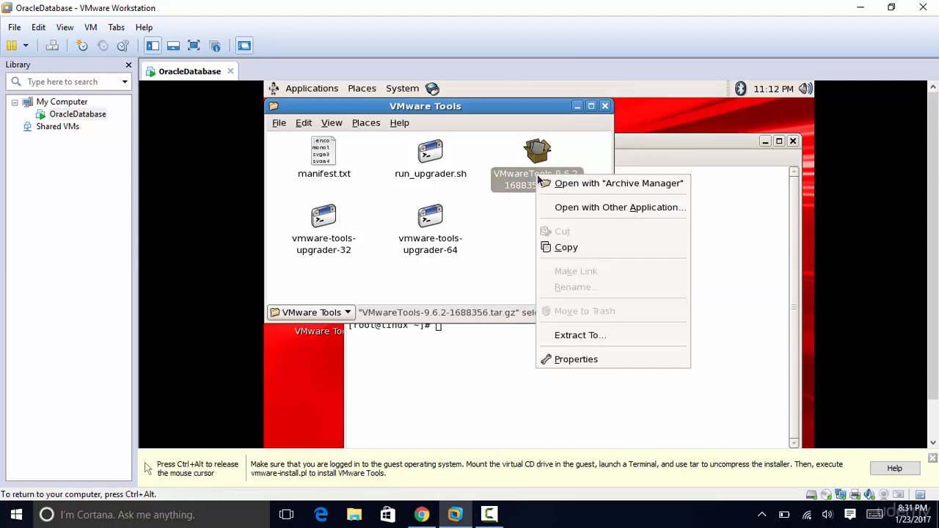
left_click(582, 337)
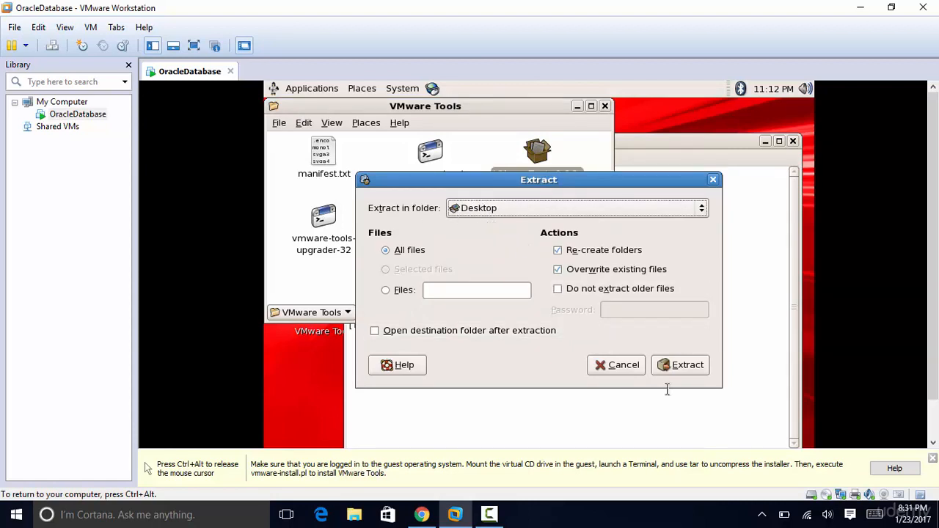
left_click(687, 365)
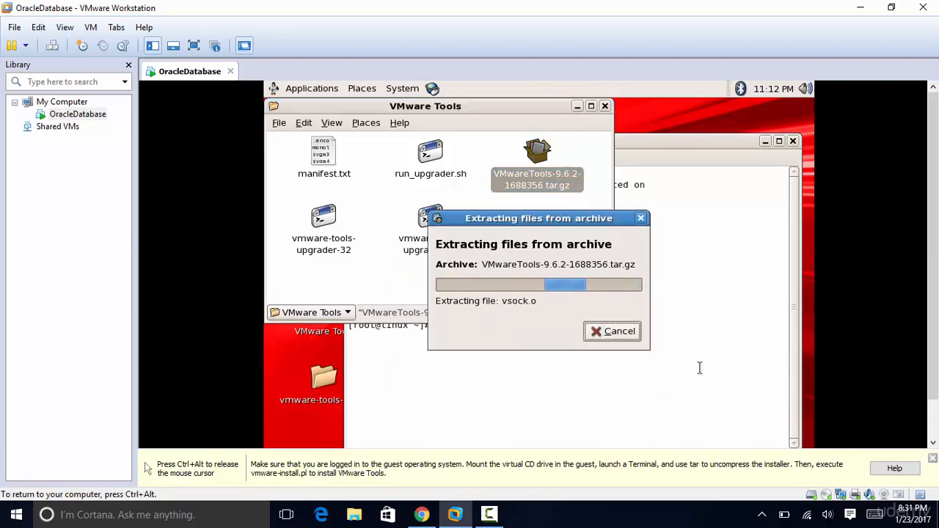
key("ctrl+alt")
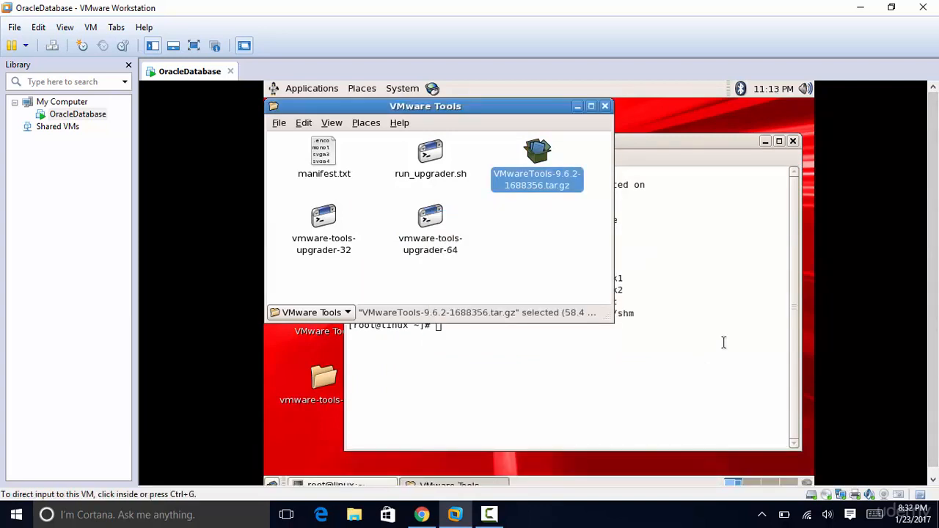
left_click(605, 107)
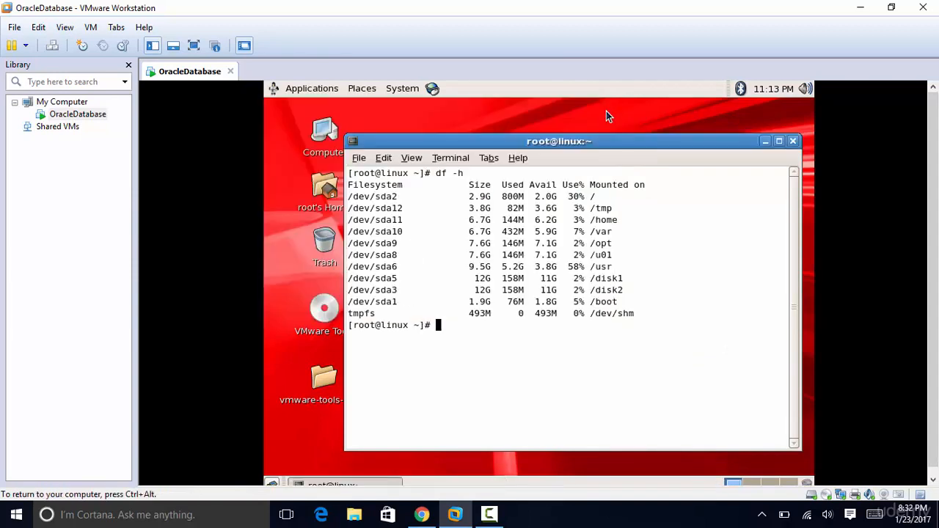
- Launch vmware-install.pl from the vmware-tools-distrib folder using Run in Terminal
left_click(764, 141)
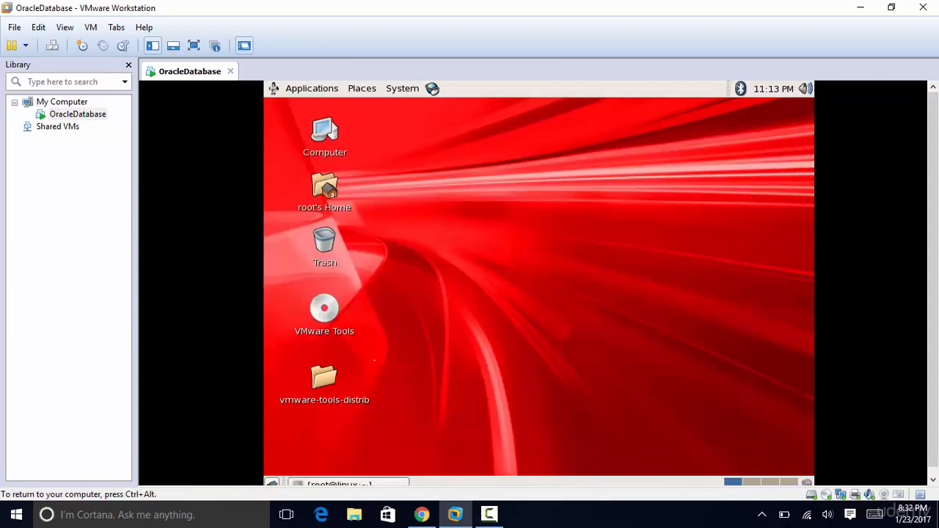
double_click(324, 379)
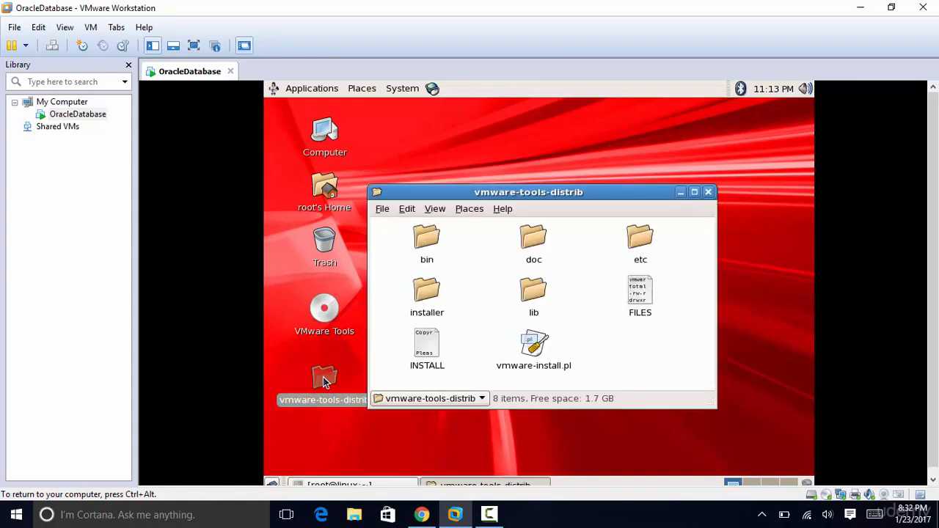
double_click(533, 351)
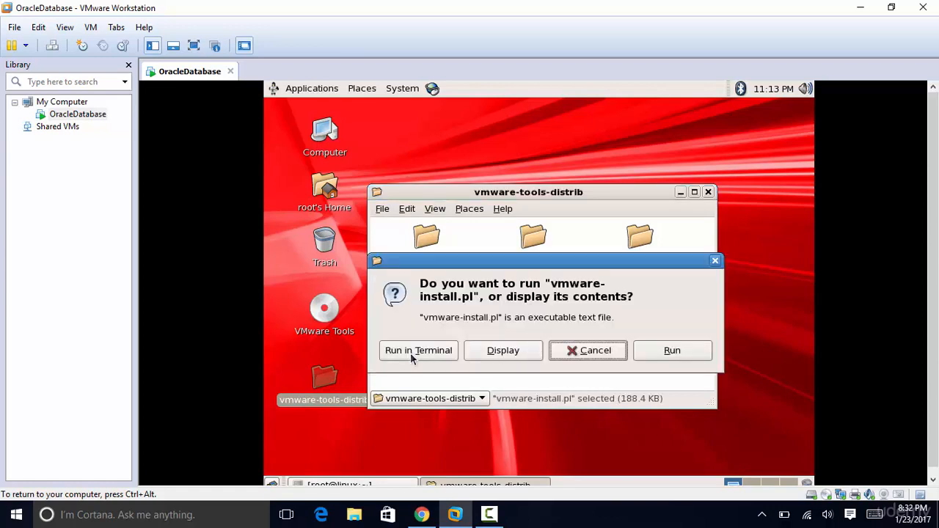
left_click(410, 352)
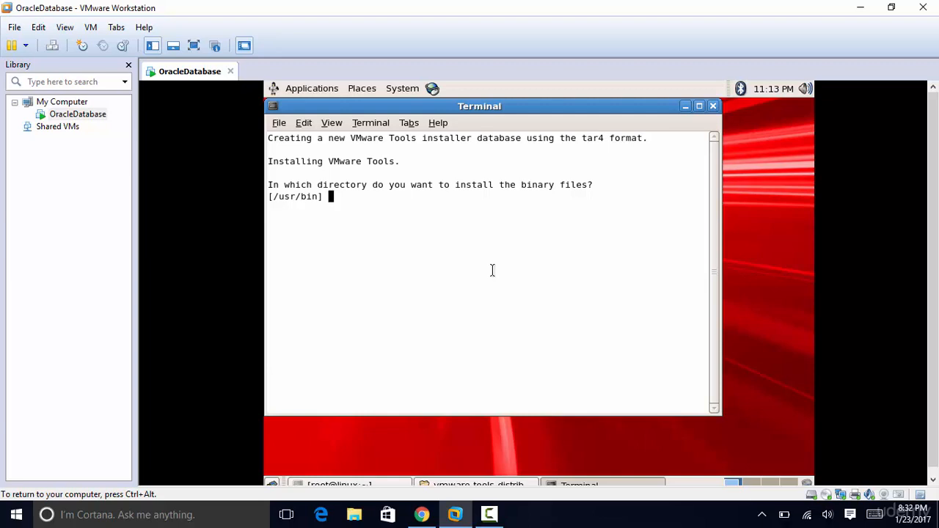
- Accept the default directories /usr/bin, /etc/rc.d, /usr/sbin, /usr/lib/vmware-tools and create them
key("Return")
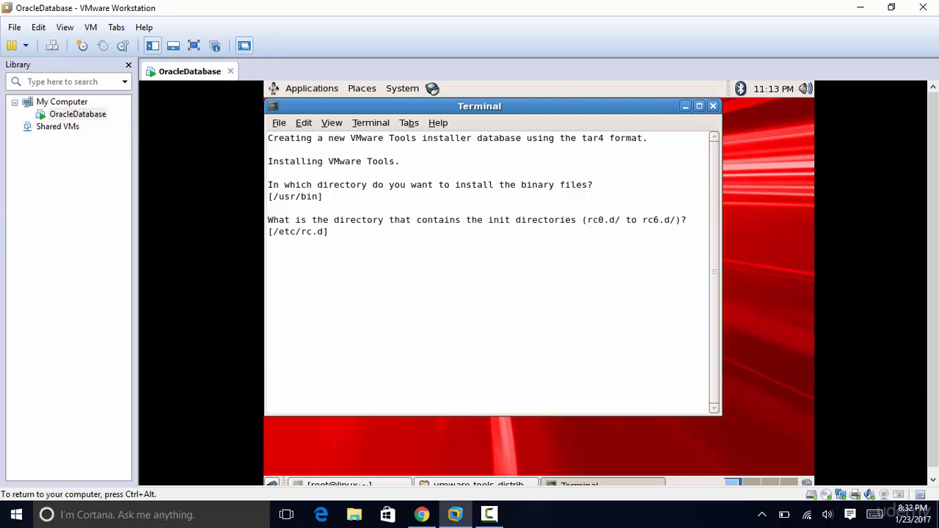
key("Return")
key("Return")
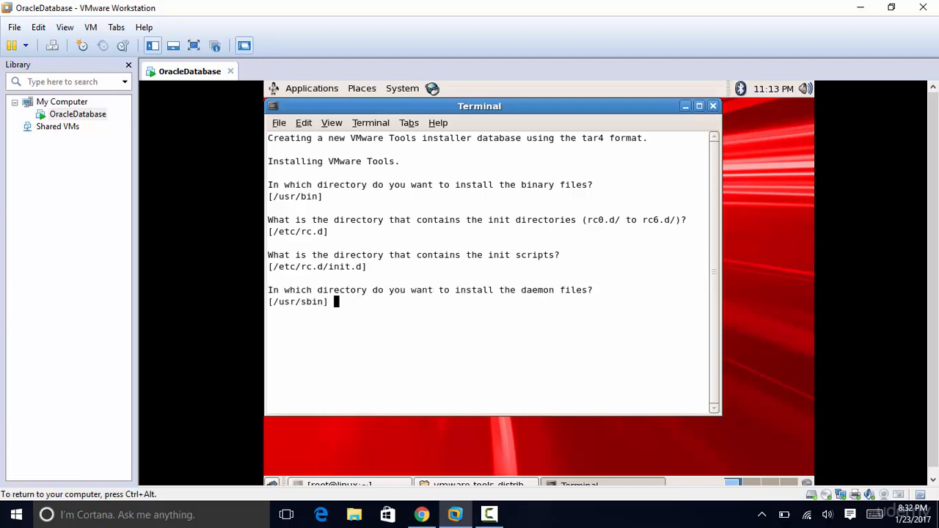
key("Return")
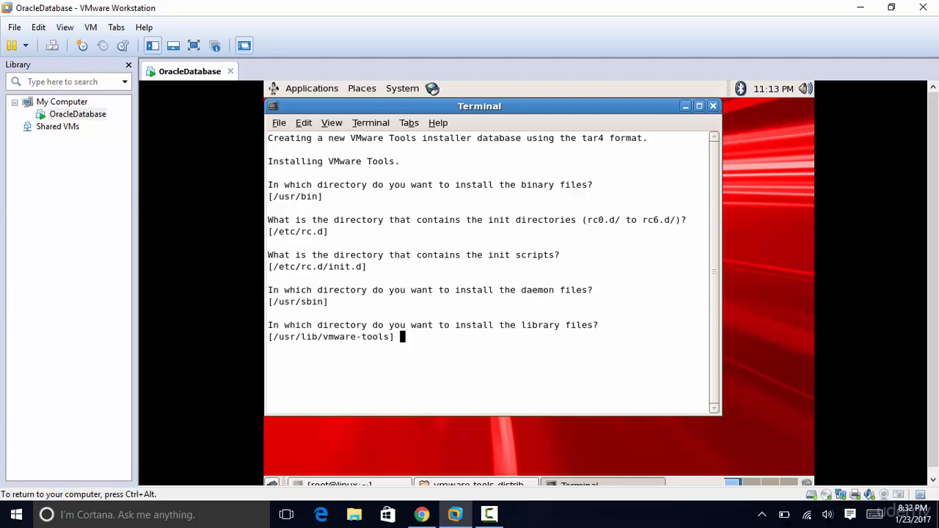
key("Return")
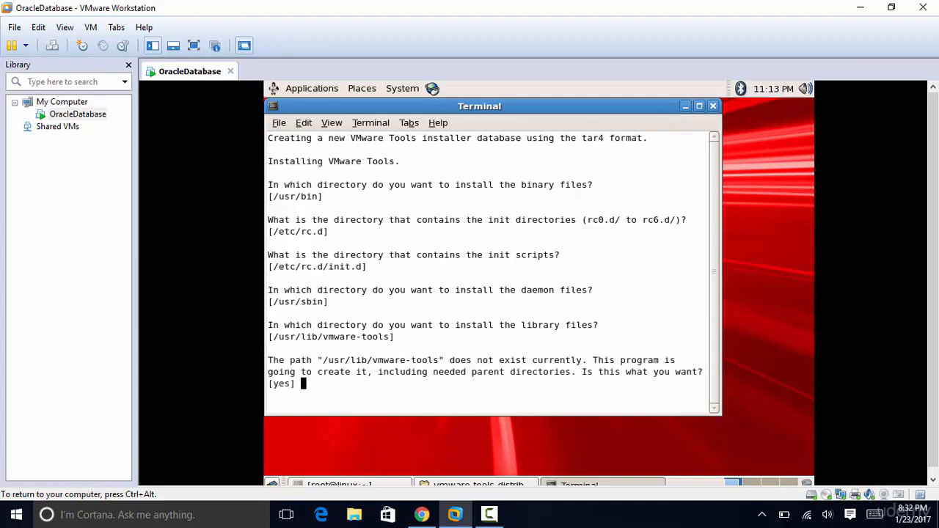
key("Return")
key("Return")
key("Return")
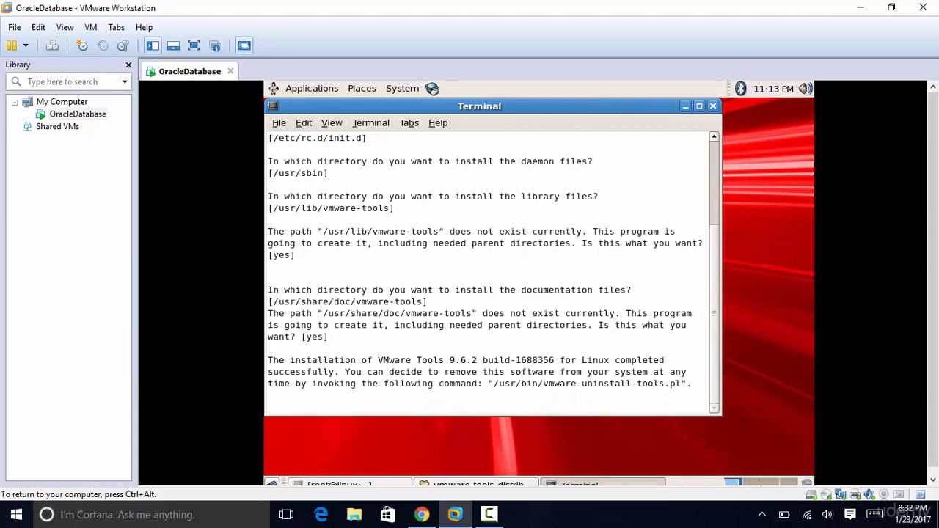
key("Return")
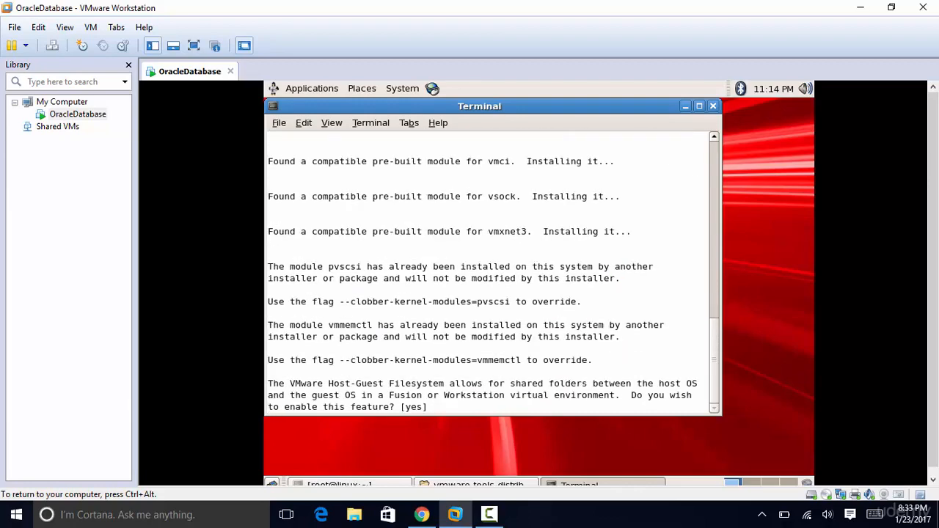
- Accept defaults for shared folders, drag-and-copy, kernel modules, Thinprint and the 800x600 display
key("Return")
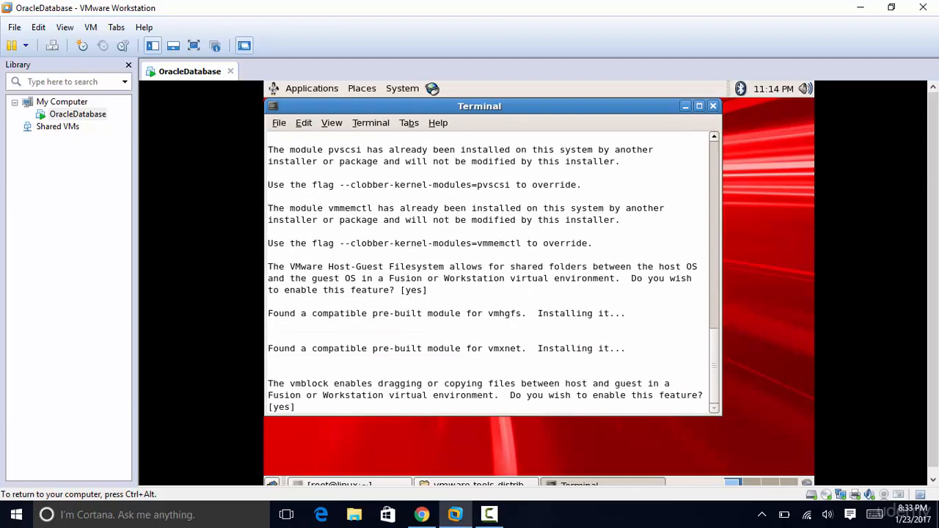
key("Return")
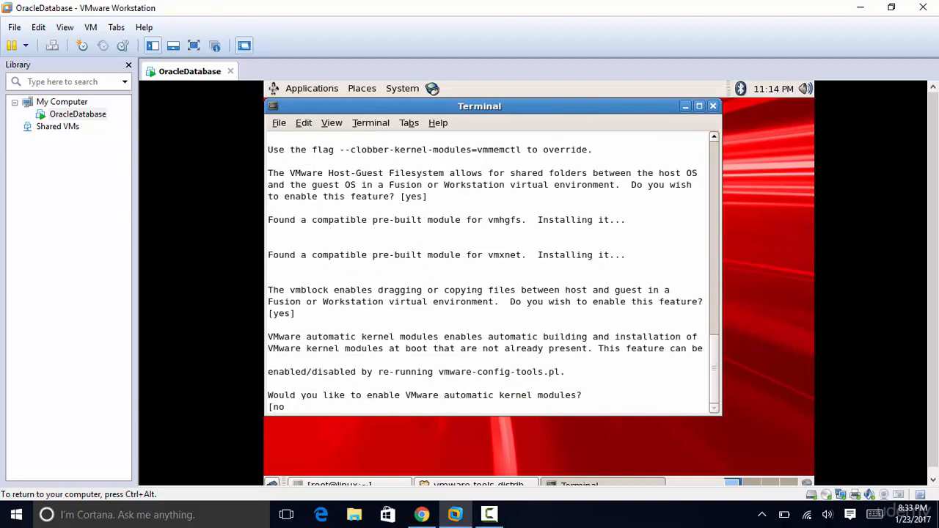
key("Return")
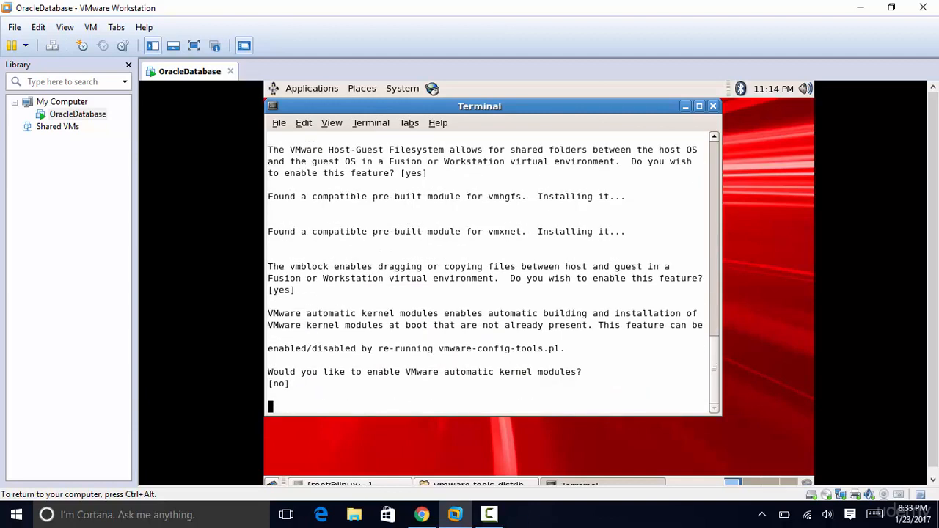
key("Return")
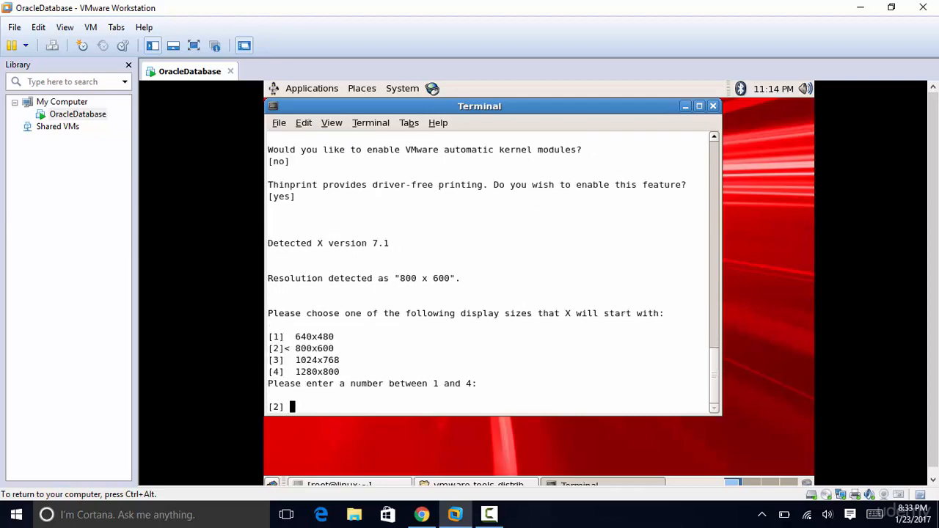
key("Return")
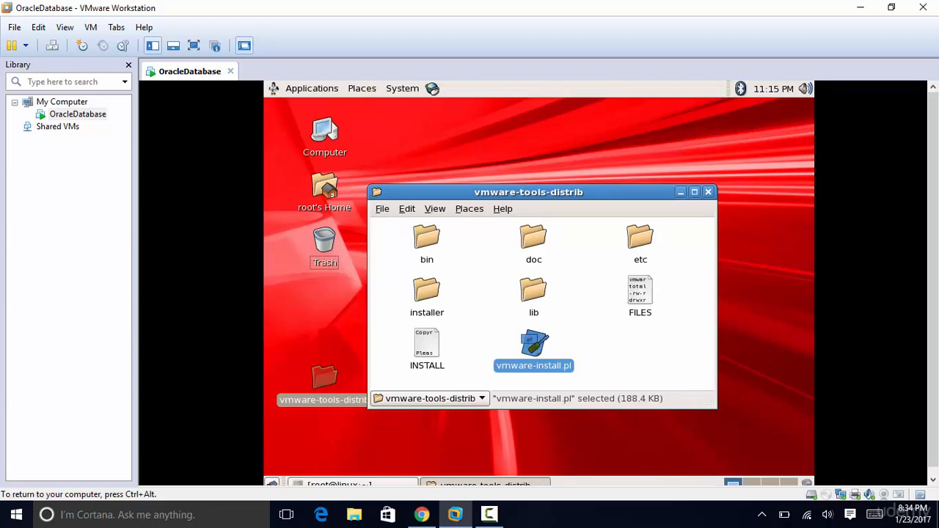
- Power off the OracleDatabase VM from its Library context menu and confirm
key("ctrl+alt")
left_click(78, 114)
right_click(81, 114)
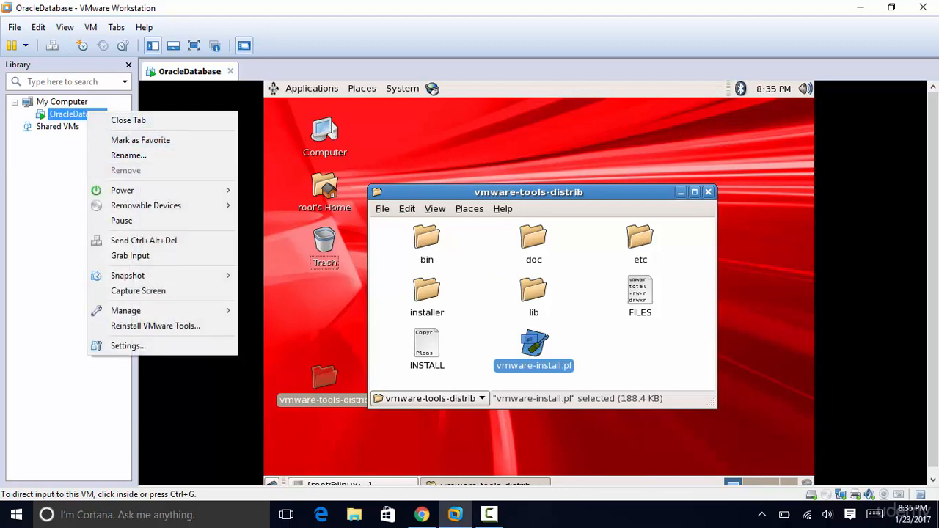
mouse_move(122, 189)
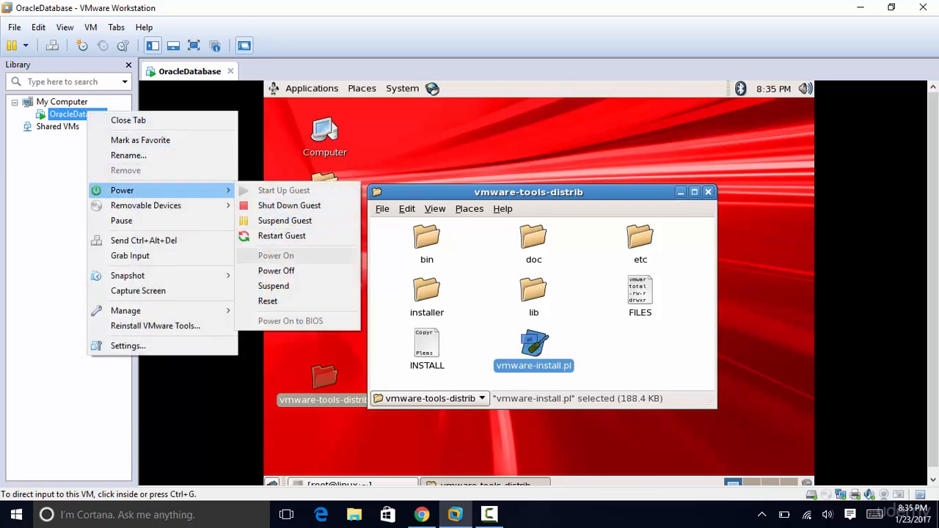
left_click(276, 271)
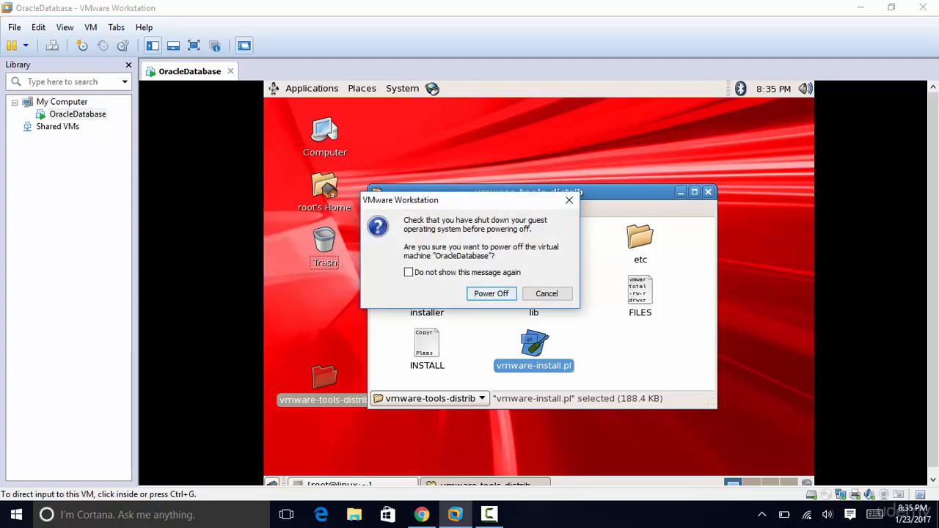
left_click(491, 293)
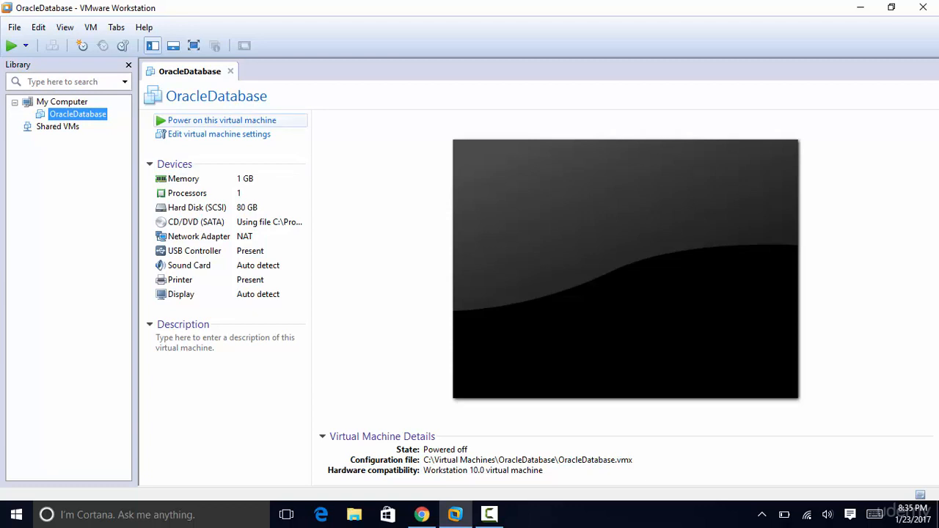
- Power on the OracleDatabase virtual machine
left_click(221, 120)
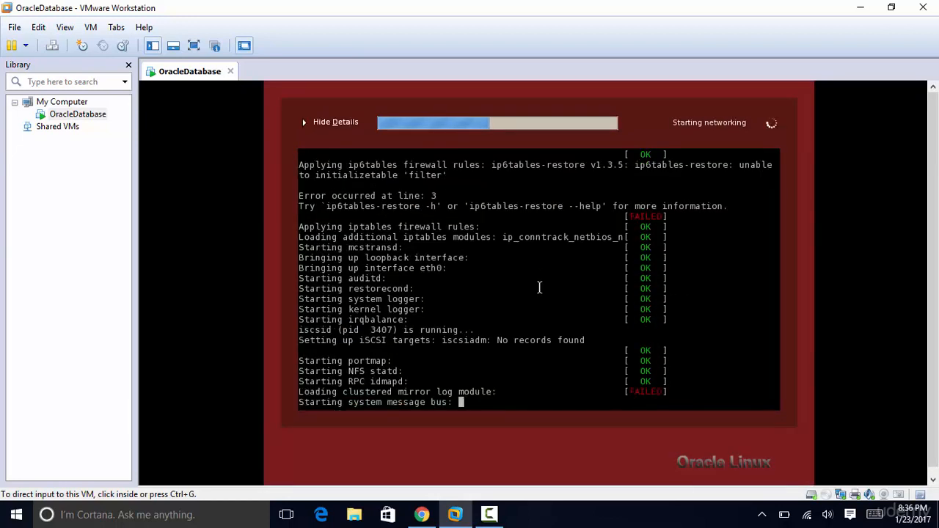
- Log in to Oracle Linux as root with the root password
left_click(539, 287)
type("root")
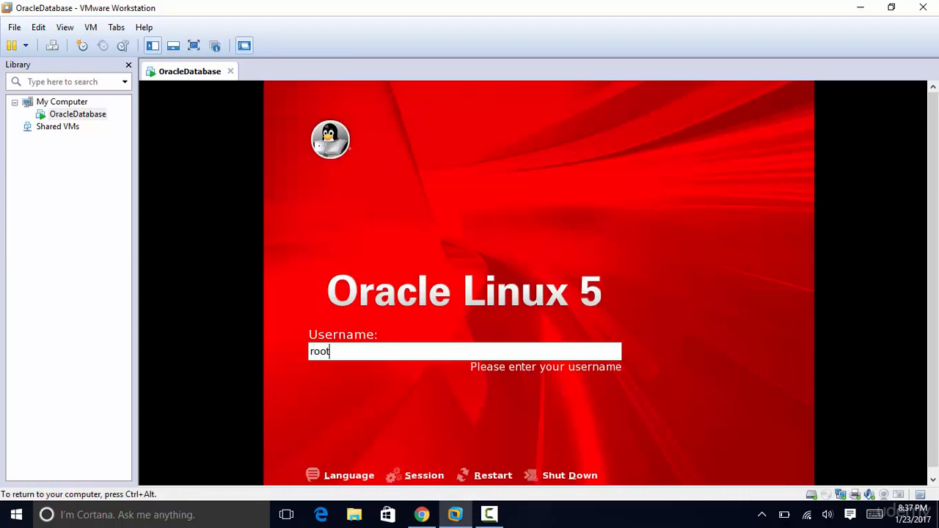
key("Return")
type("root")
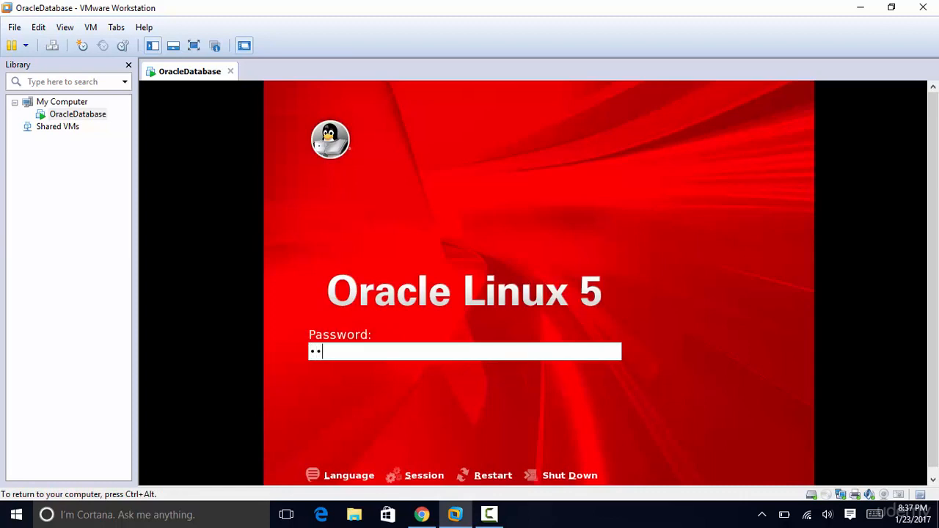
key("Return")
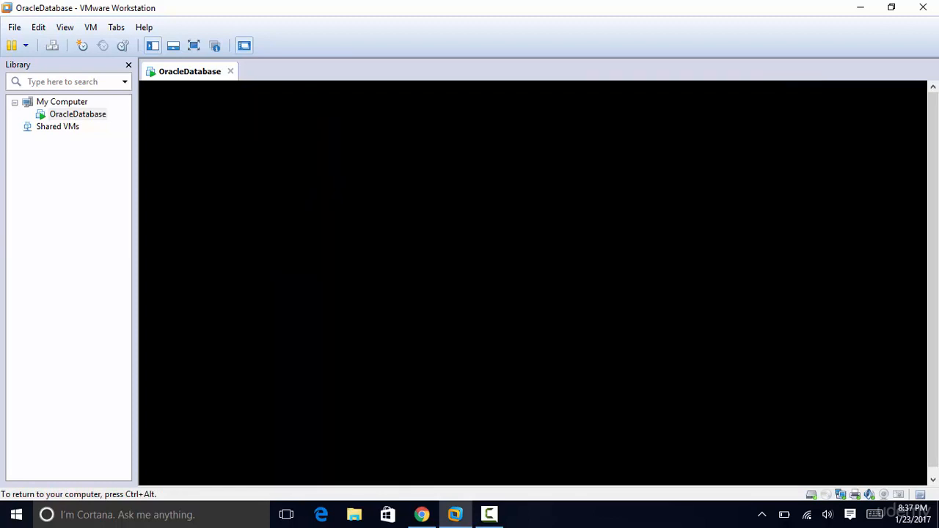